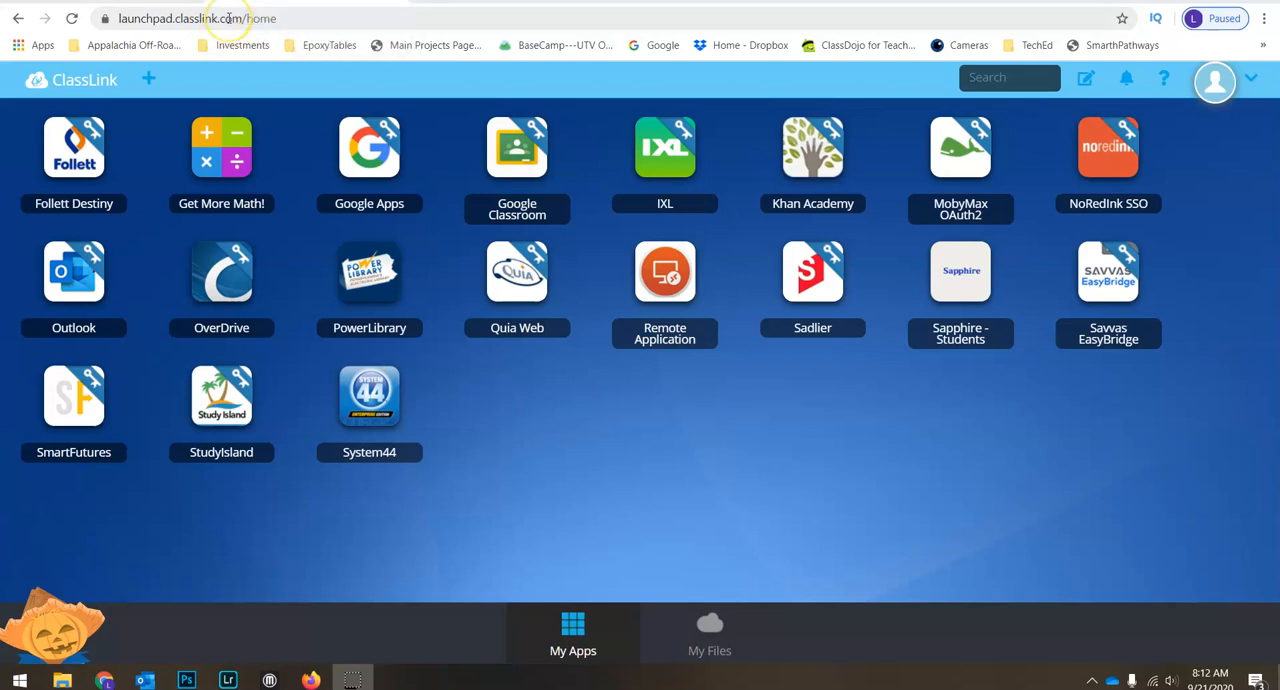
# Open Remote Application and launch Drive File Stream from the work resources
pyautogui.click(626, 286)
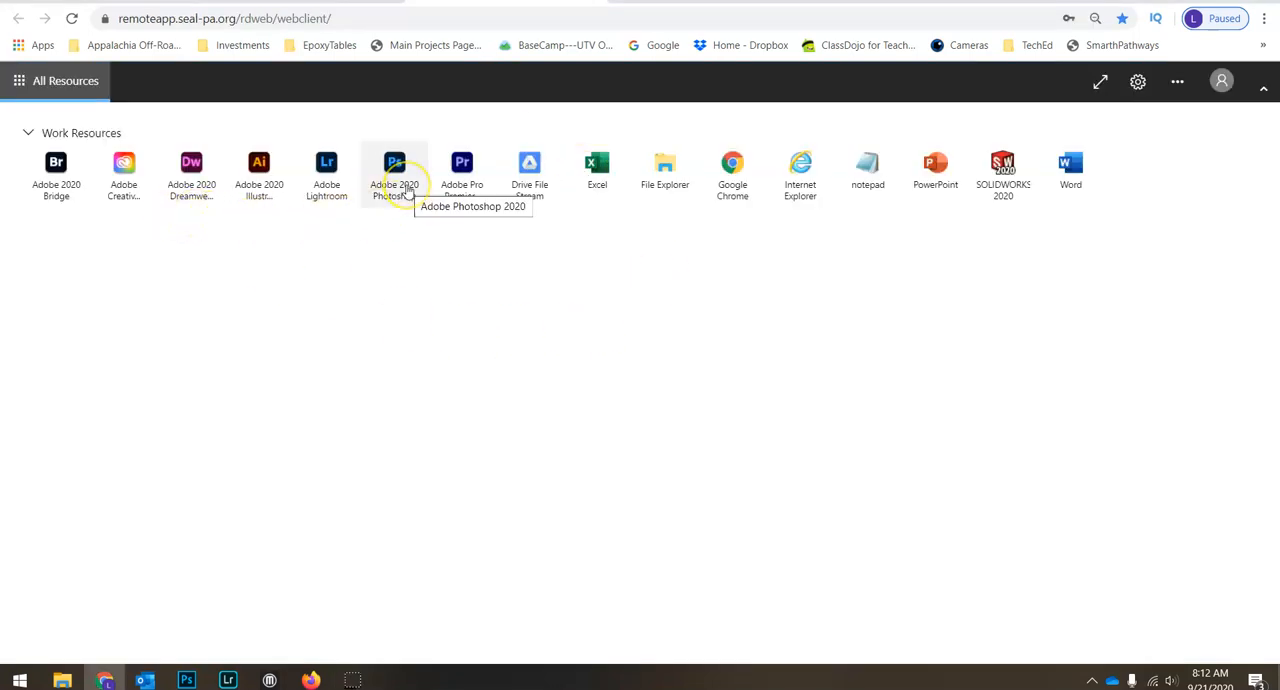
pyautogui.click(535, 196)
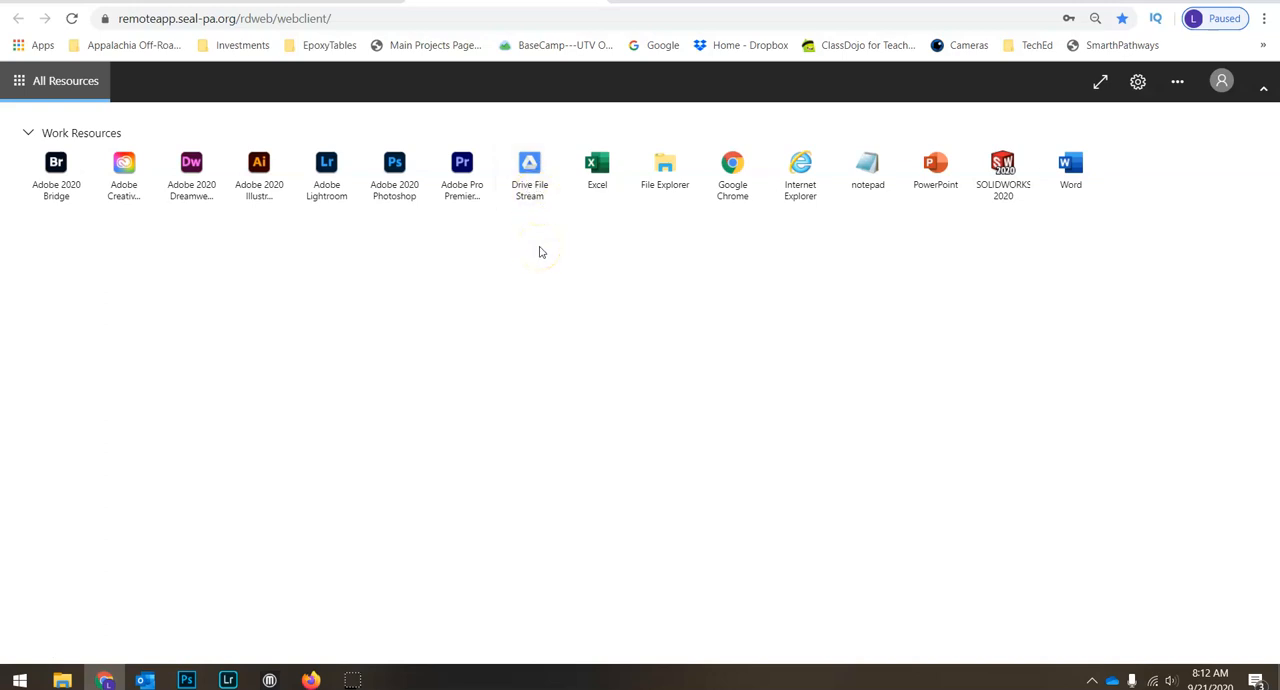
pyautogui.click(535, 189)
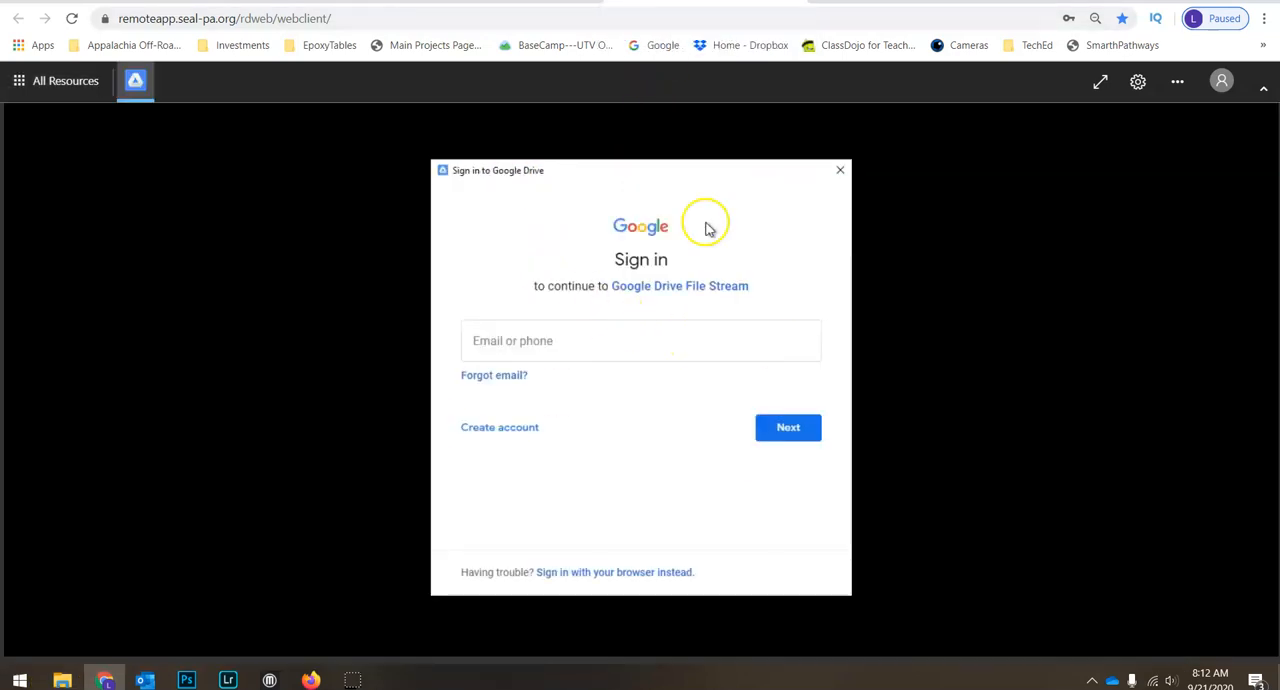
# View the available drives and network locations under This PC in File Explorer, and minimize its window
pyautogui.click(68, 681)
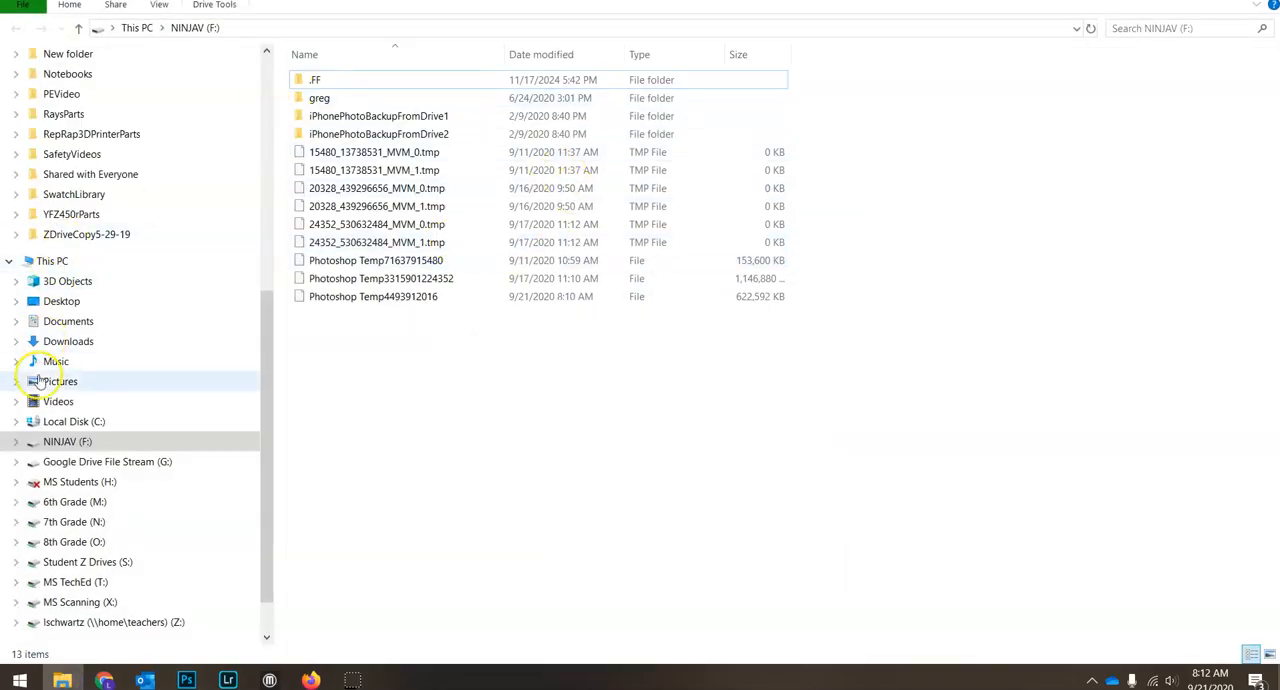
pyautogui.click(55, 261)
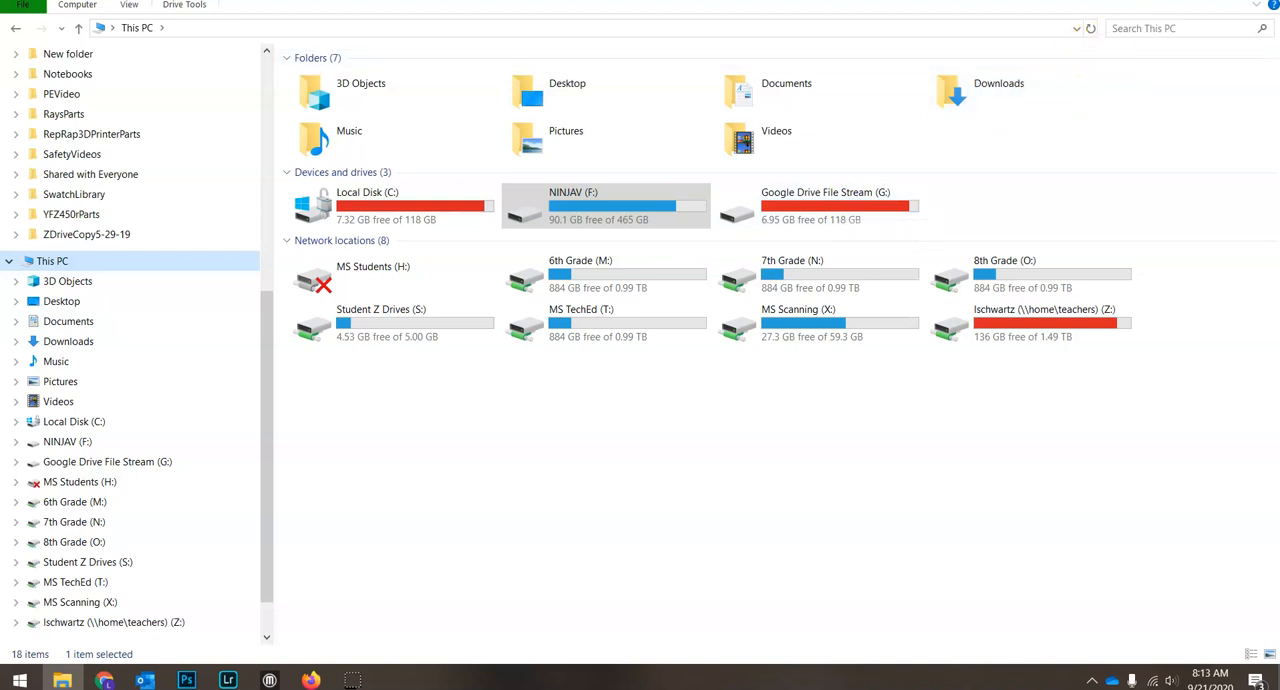
pyautogui.click(1204, 2)
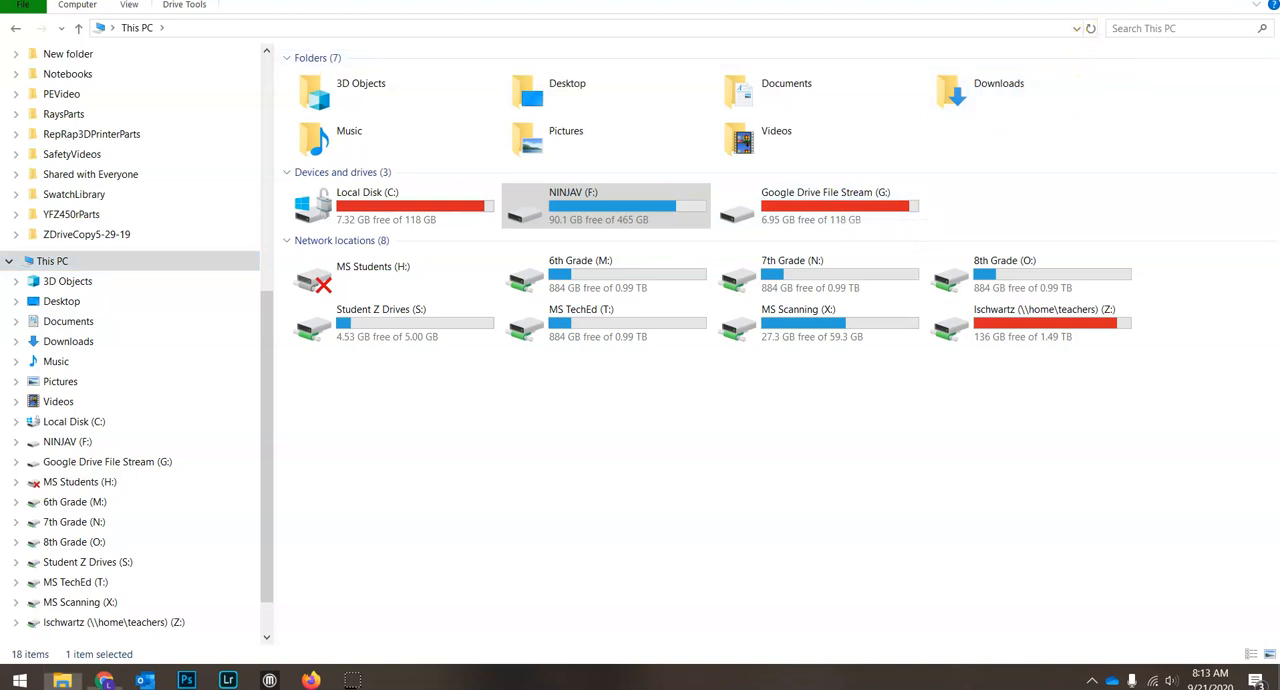
# Switch to Photoshop and bring up the dialog for opening an existing file
pyautogui.click(186, 680)
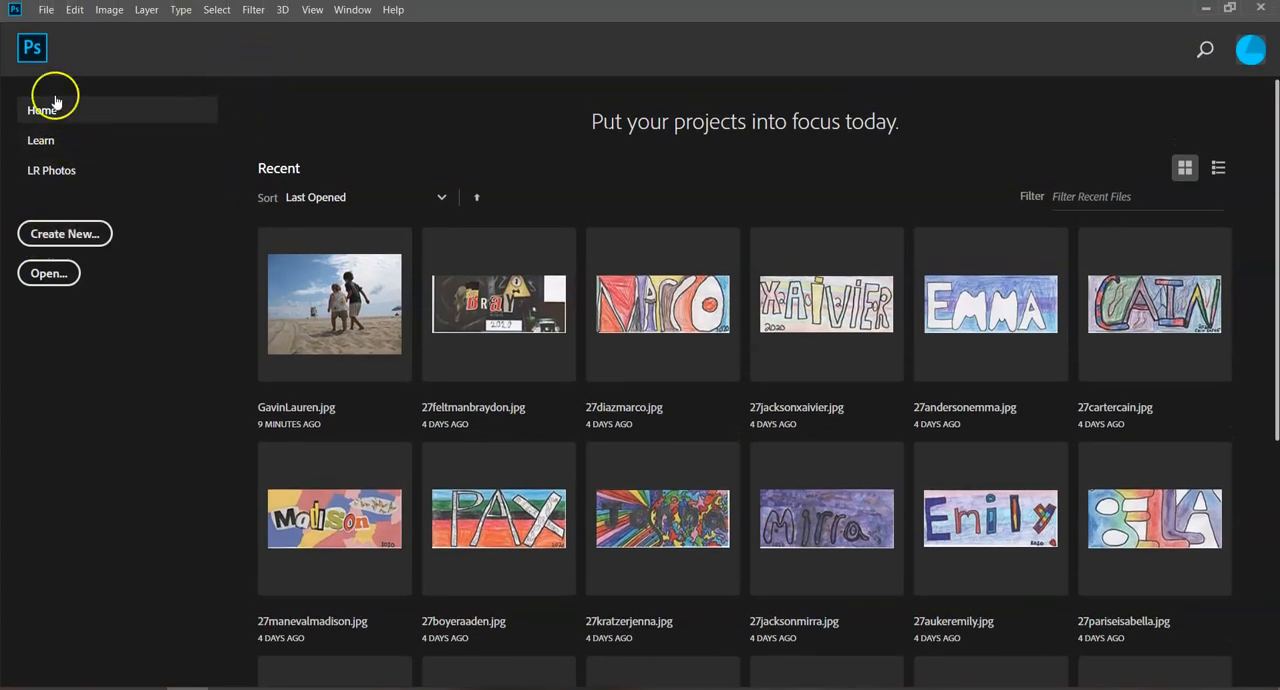
pyautogui.click(47, 12)
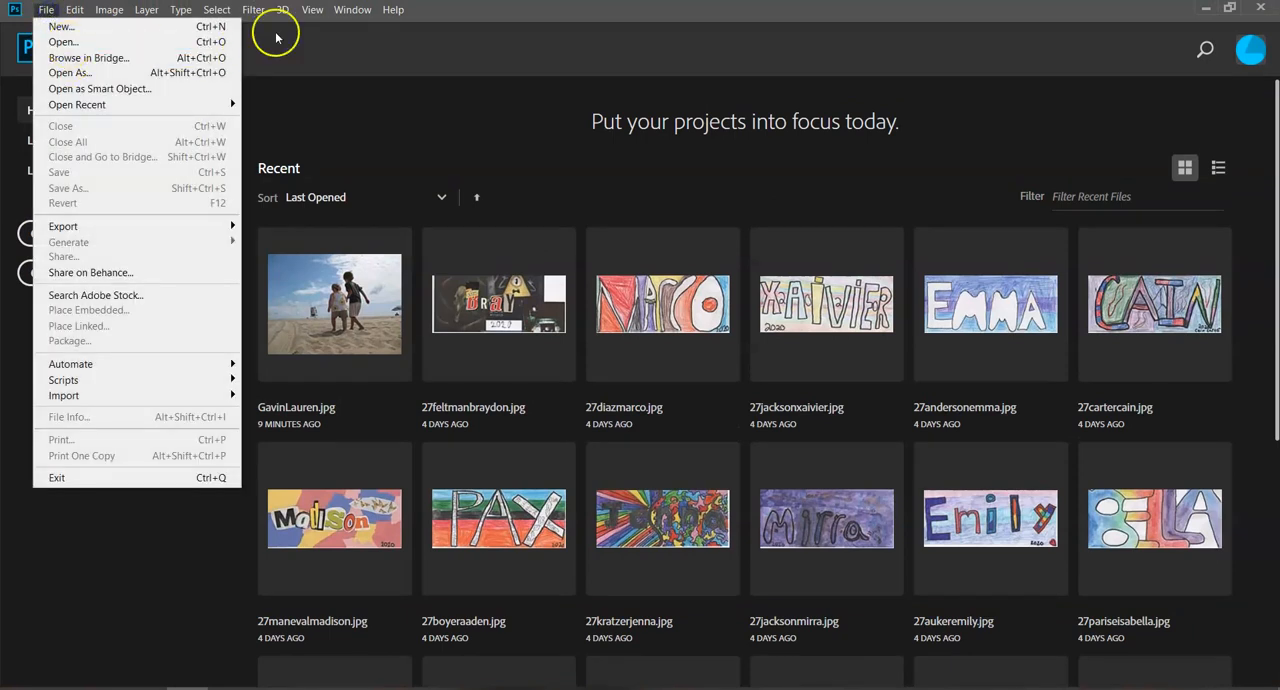
pyautogui.click(339, 39)
pyautogui.click(46, 275)
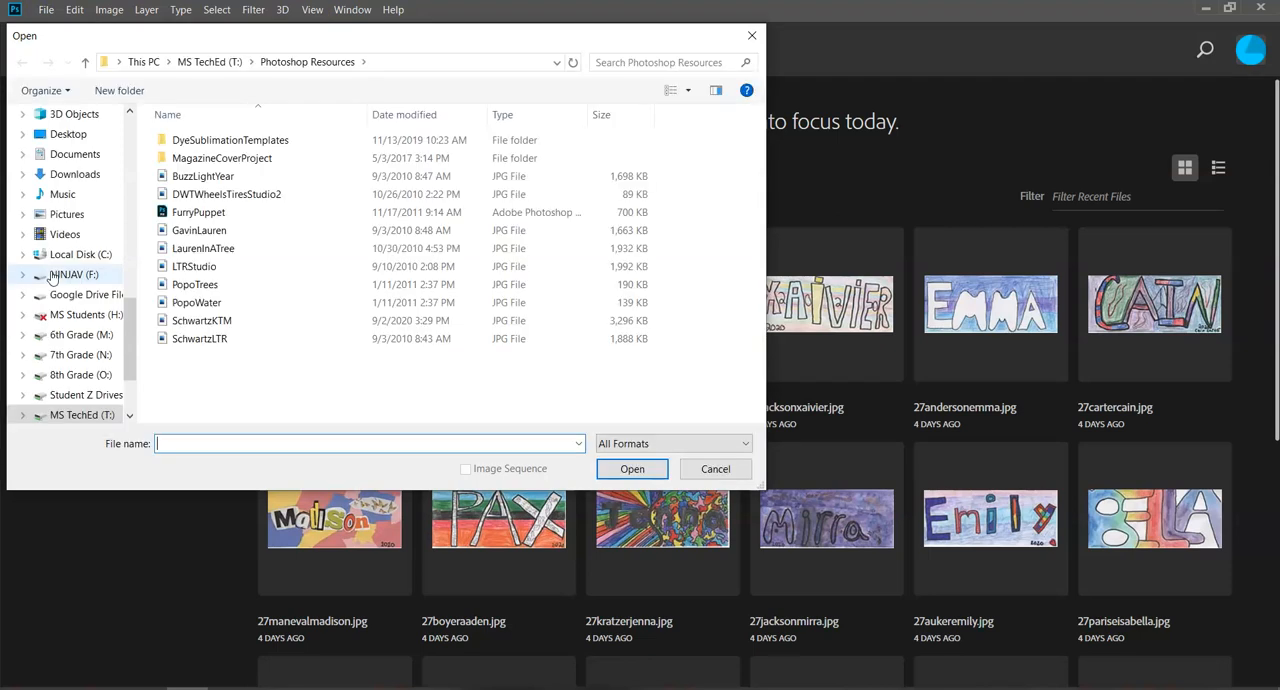
# Open the GavinLauren JPG from the Photoshop Resources folder on the MS TechEd (T:) drive
pyautogui.scroll(2, 60, 185)
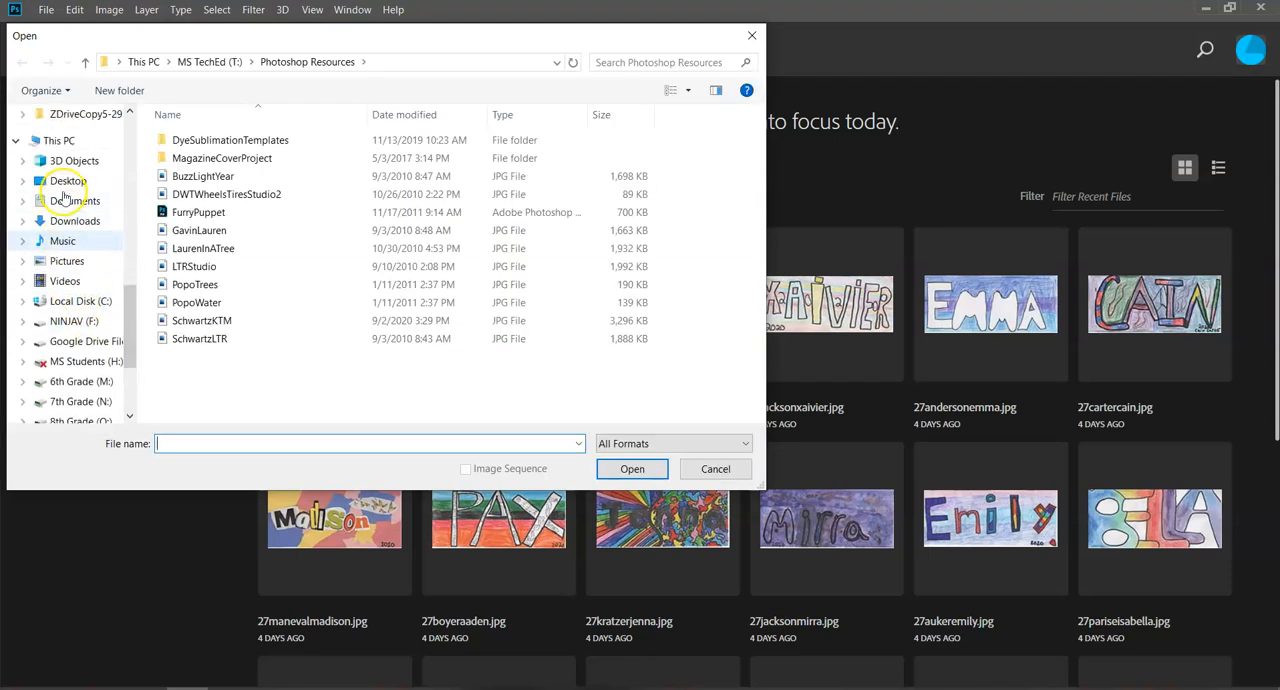
pyautogui.click(62, 142)
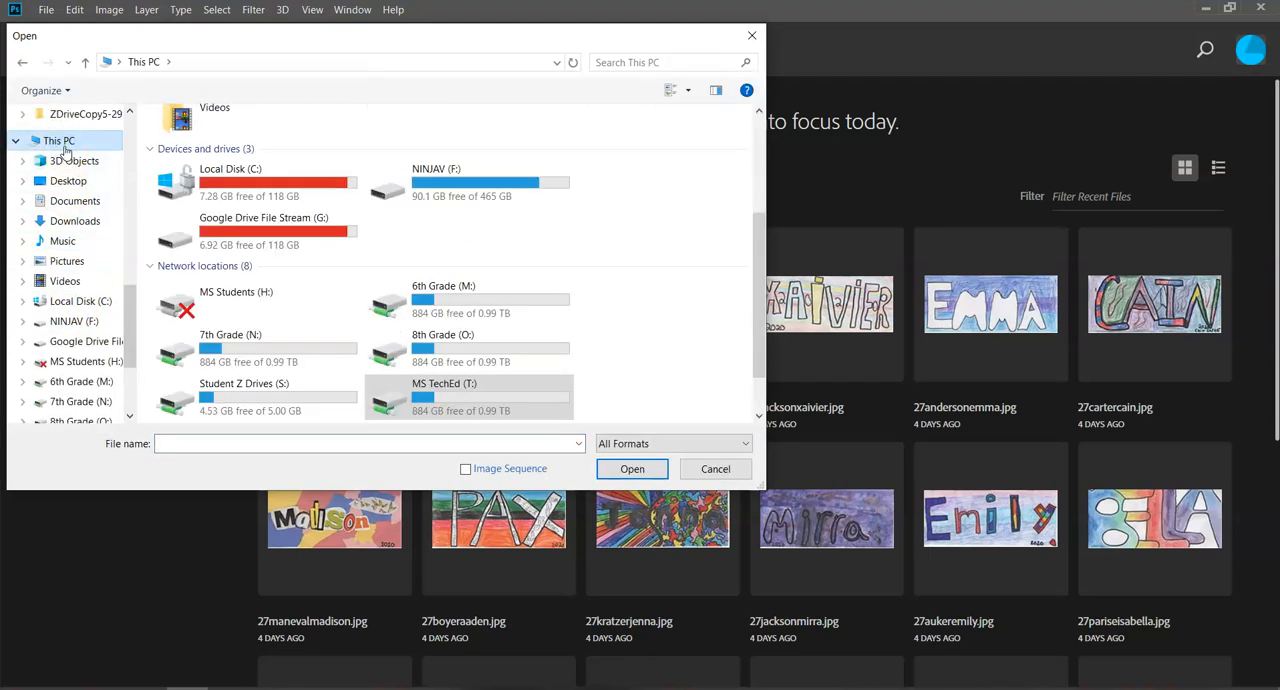
pyautogui.click(438, 393)
pyautogui.doubleClick(438, 393)
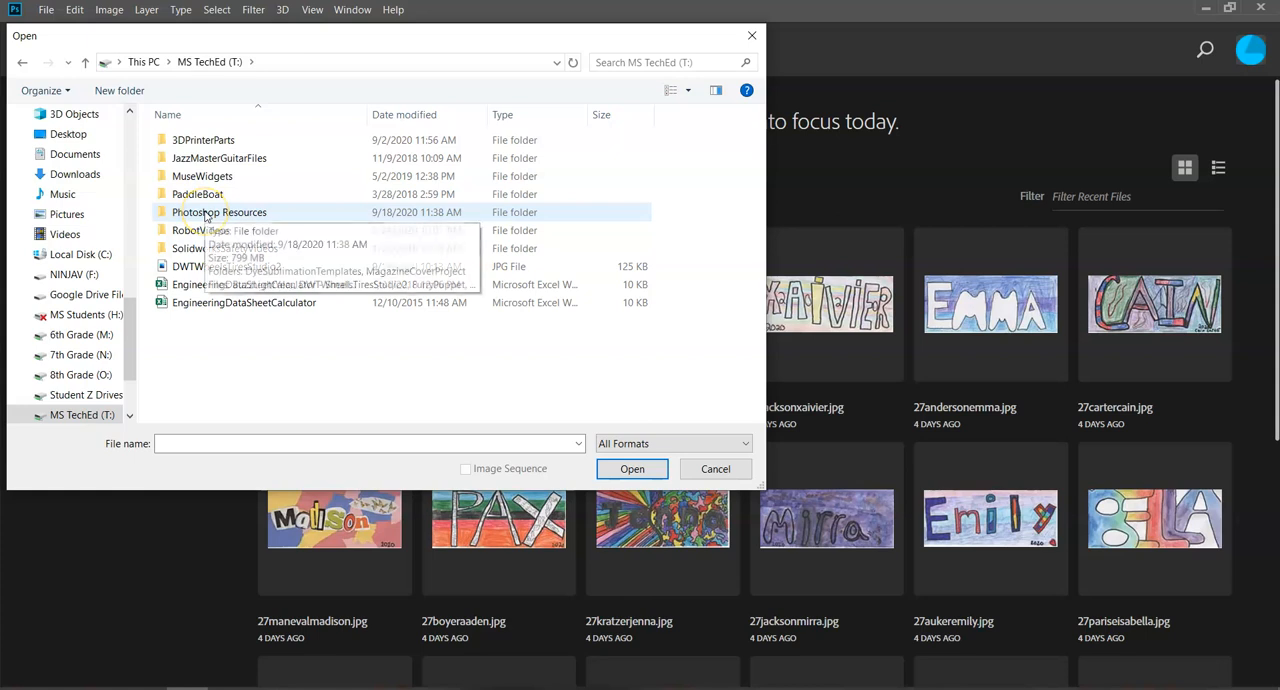
pyautogui.doubleClick(205, 213)
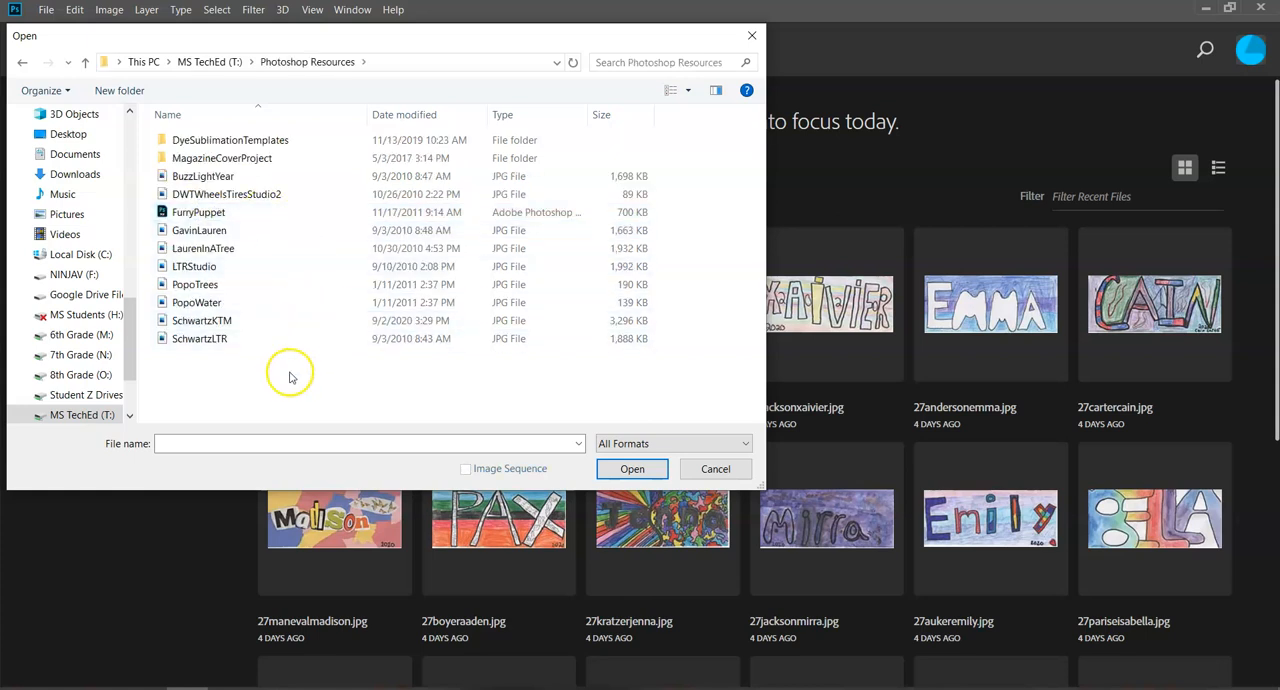
pyautogui.doubleClick(200, 231)
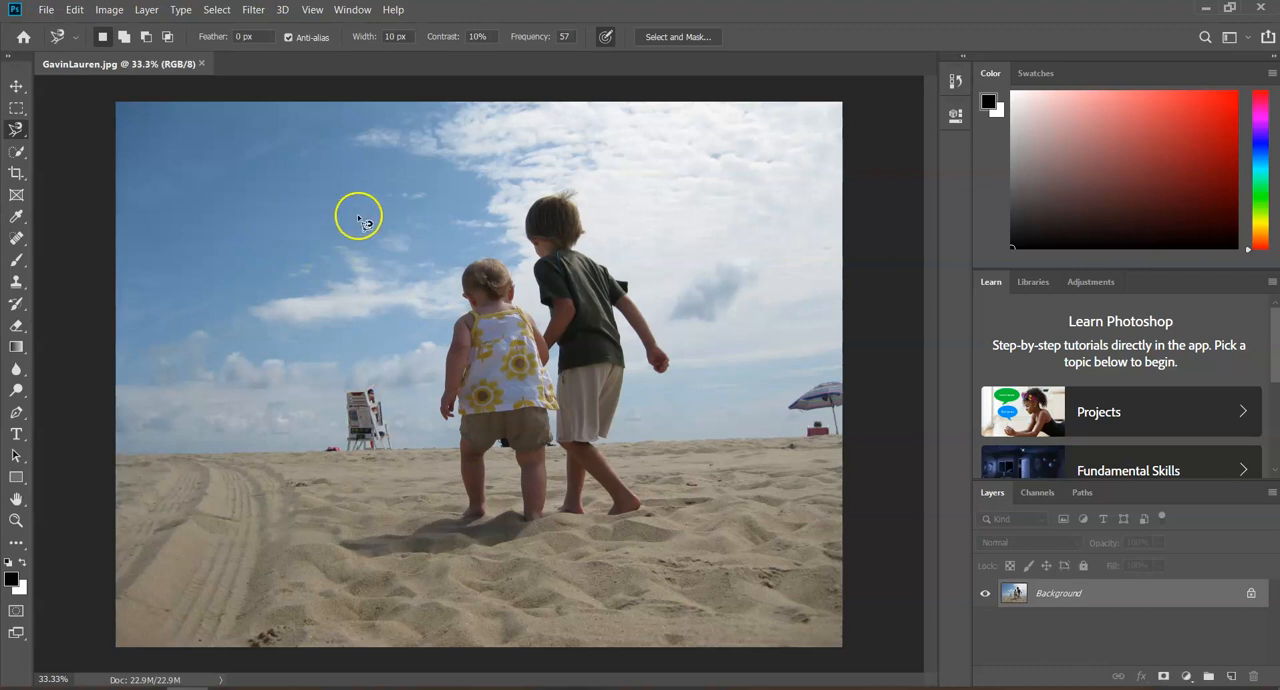
# Check the Zoom with Scroll Wheel option in the Tools preferences and close the preferences
pyautogui.scroll(6, 546, 240)
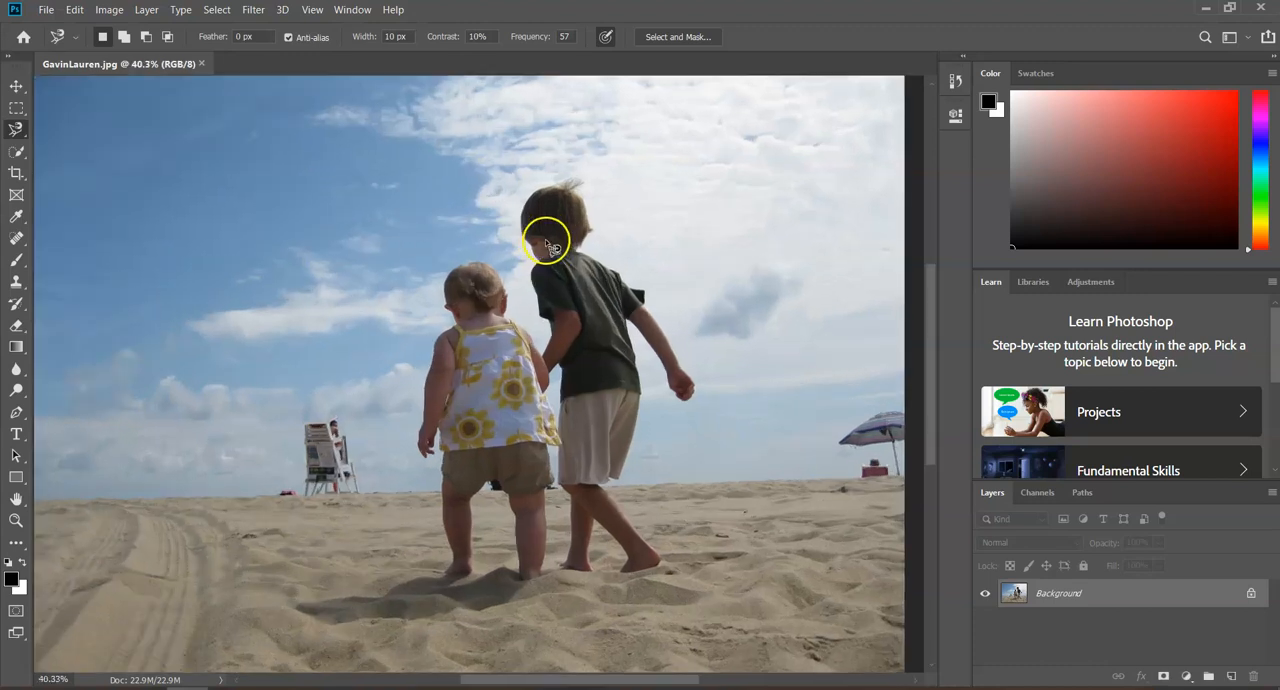
pyautogui.scroll(-2, 550, 466)
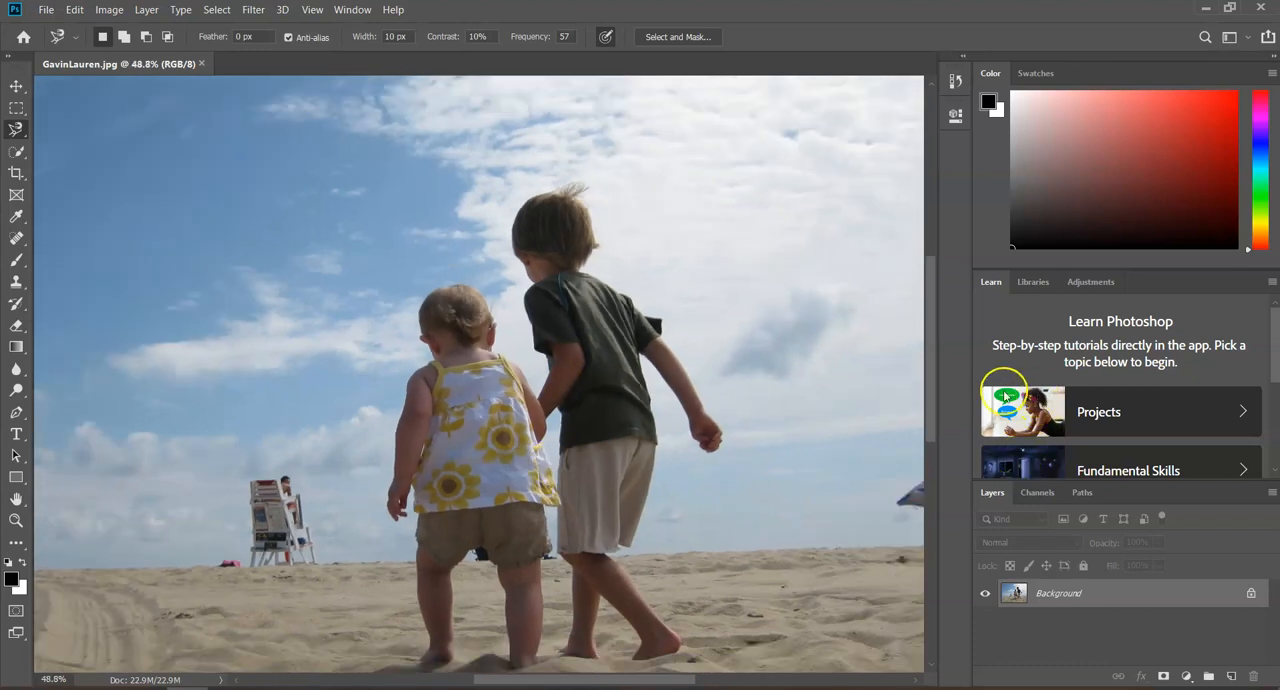
pyautogui.moveTo(929, 380); pyautogui.dragTo(930, 413)
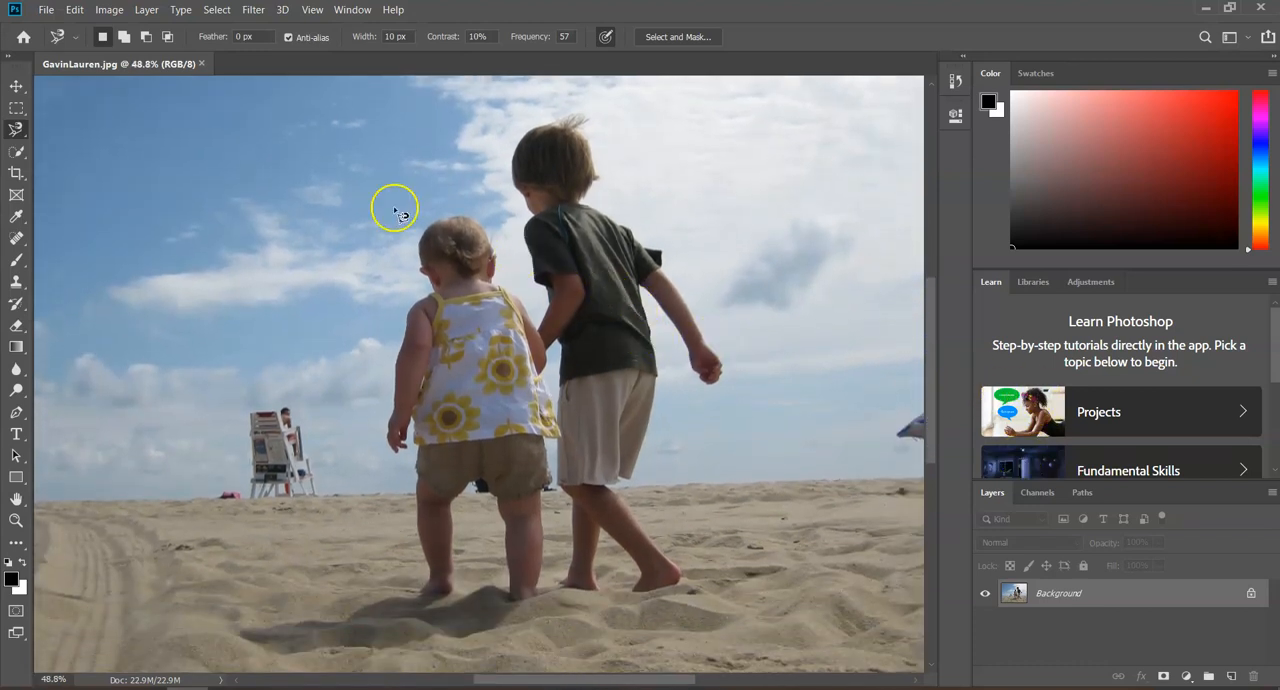
pyautogui.scroll(-2, 533, 385)
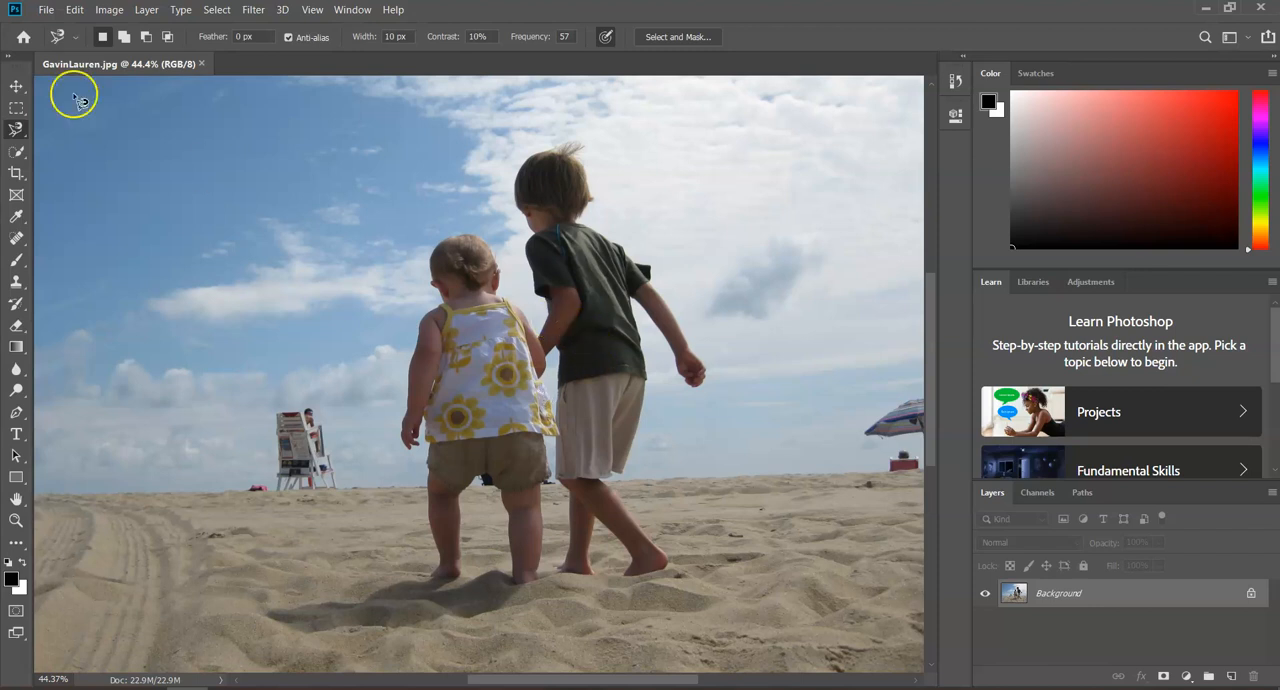
pyautogui.click(74, 9)
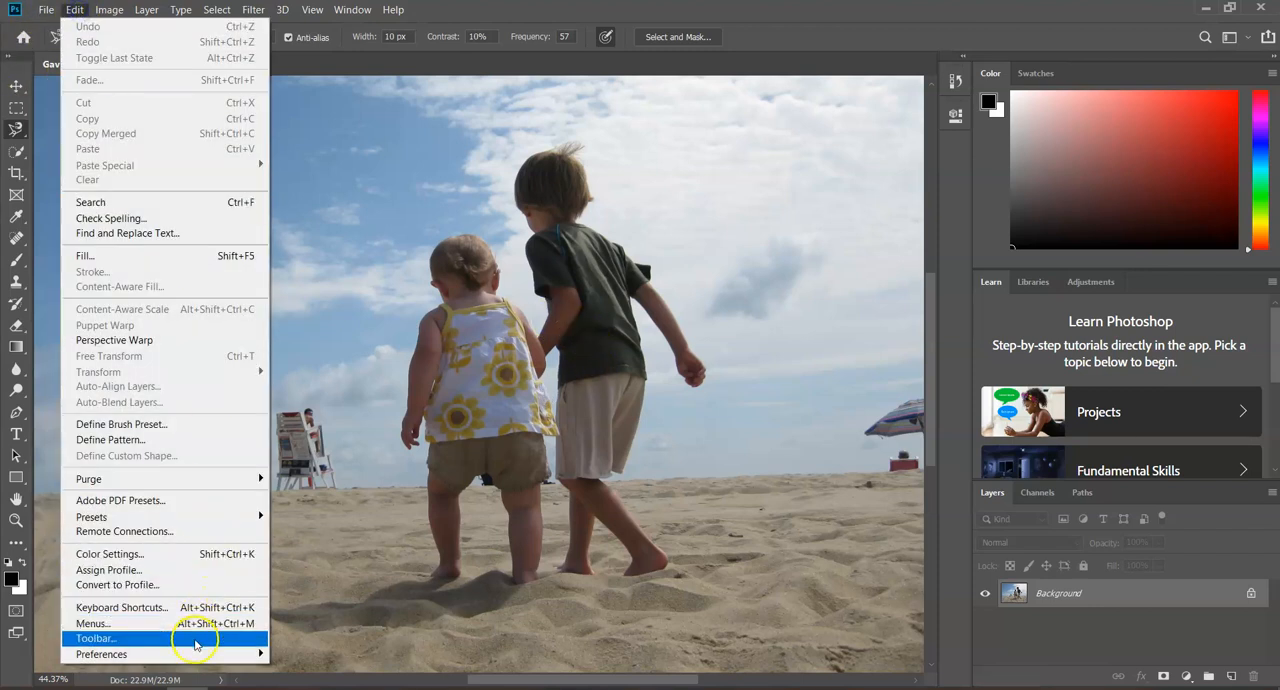
pyautogui.moveTo(198, 657)
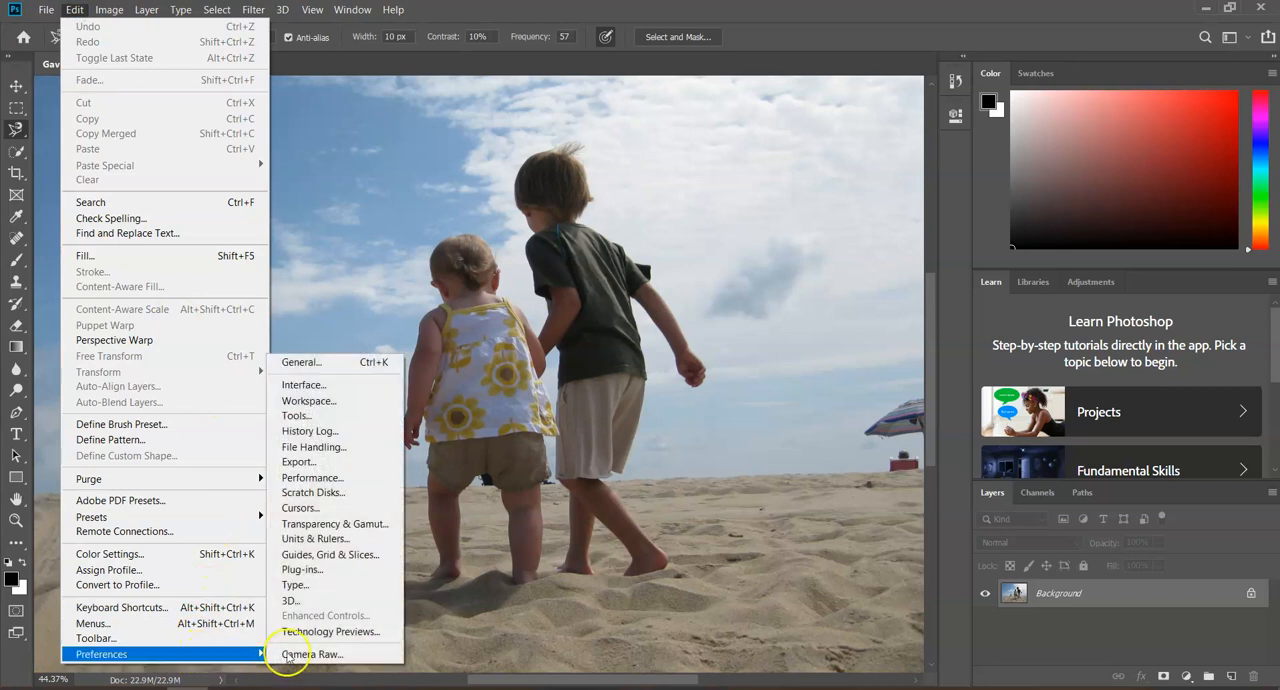
pyautogui.click(318, 416)
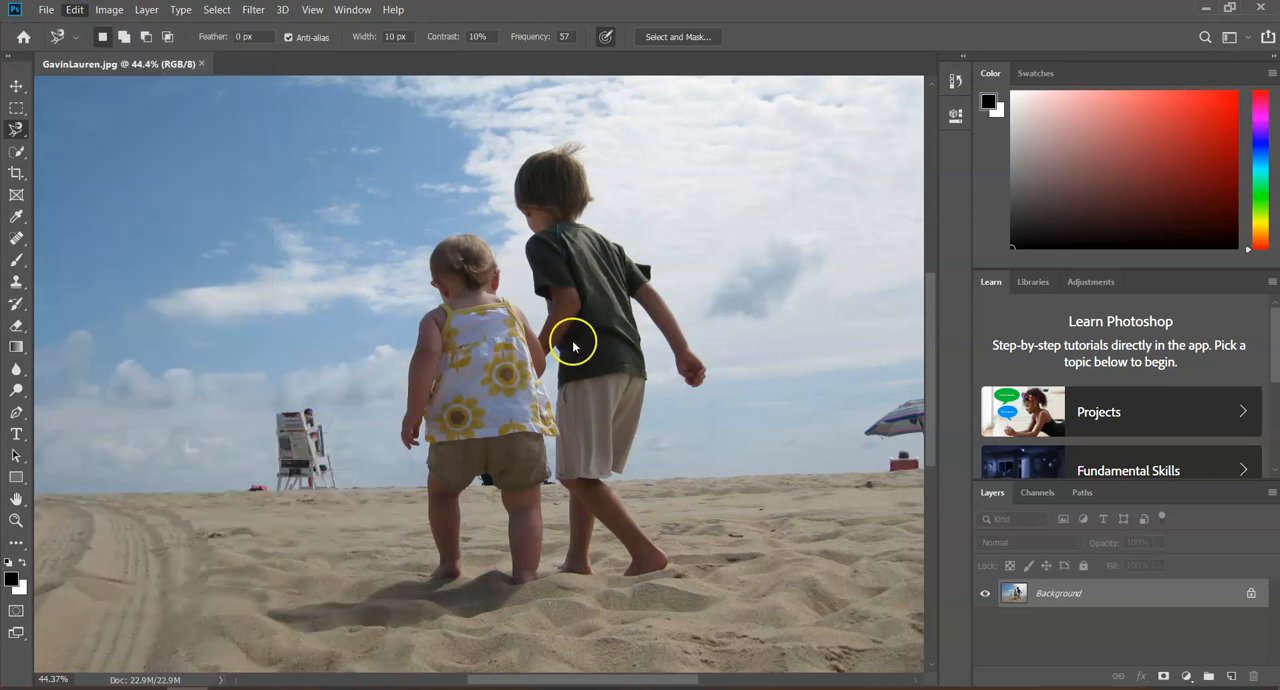
pyautogui.press('i')
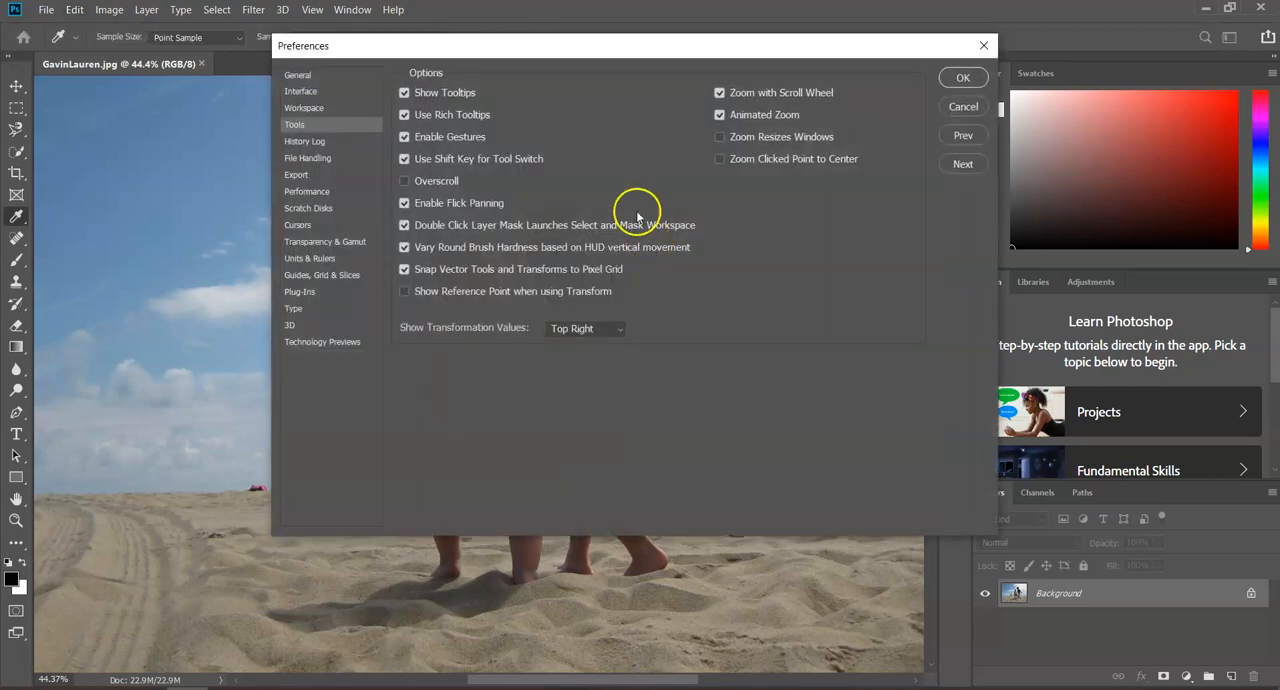
pyautogui.click(965, 77)
# Choose the Magnetic Lasso Tool and try a loose trace starting at the toddler's left foot
pyautogui.scroll(1, 500, 350)
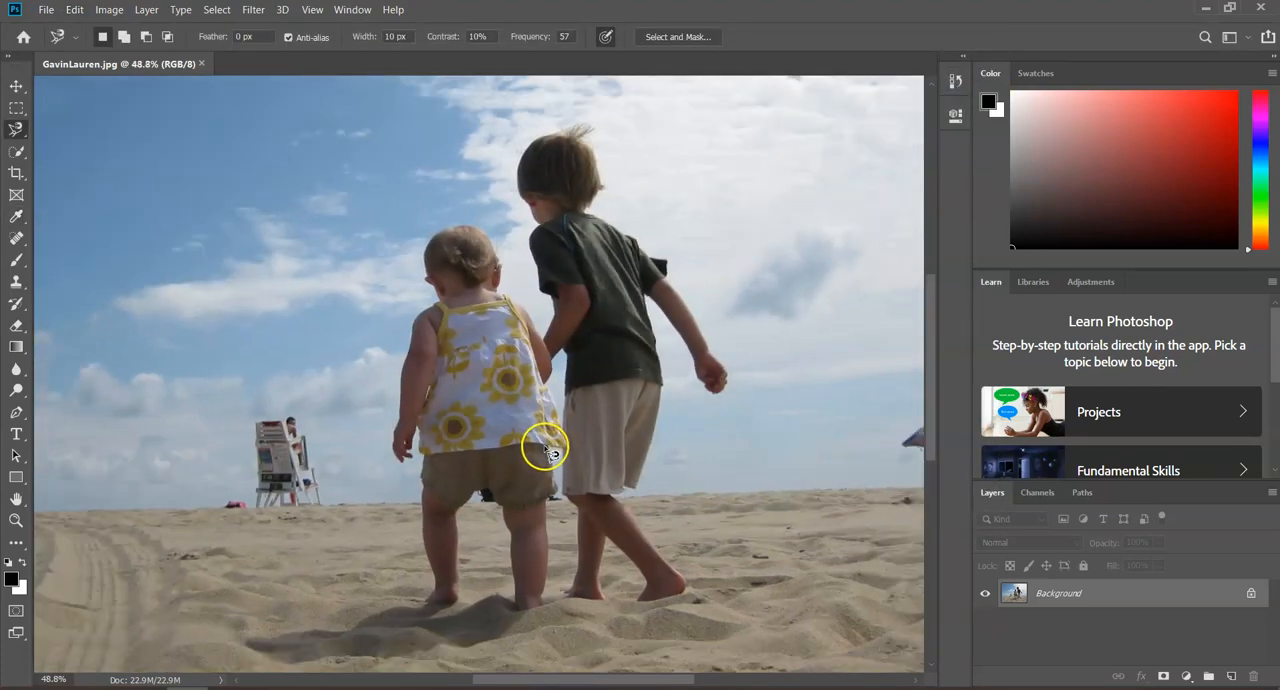
pyautogui.click(22, 132)
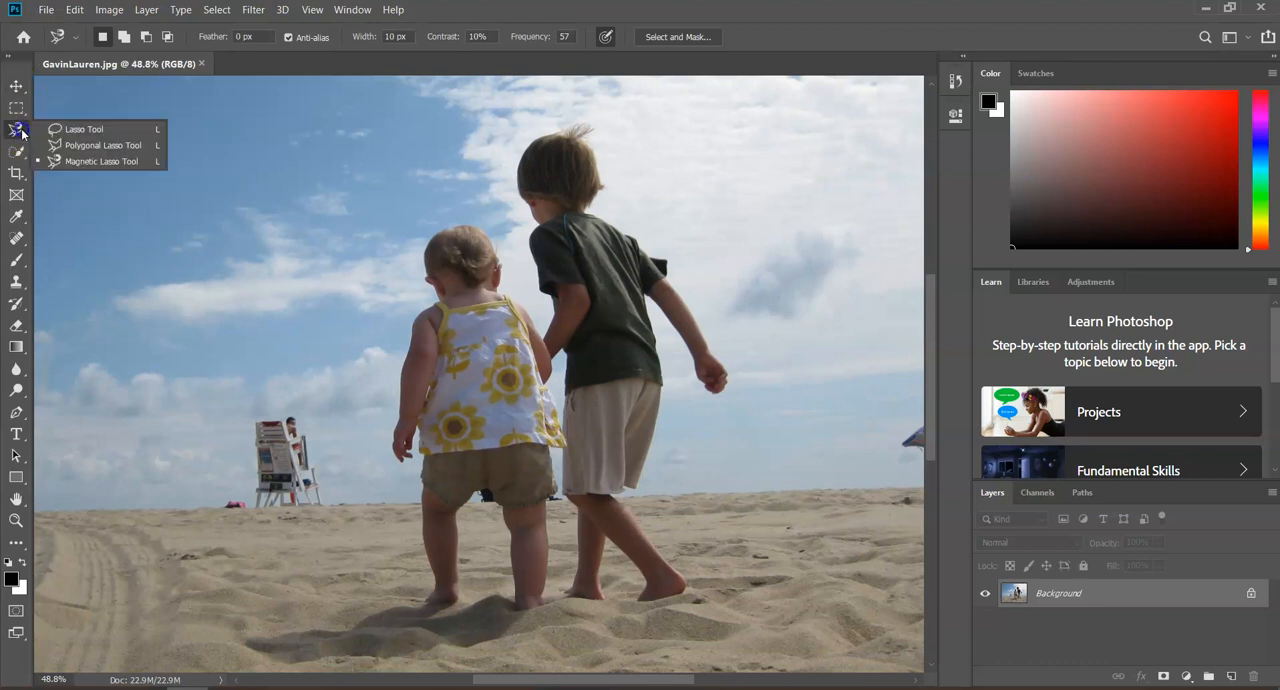
pyautogui.click(69, 164)
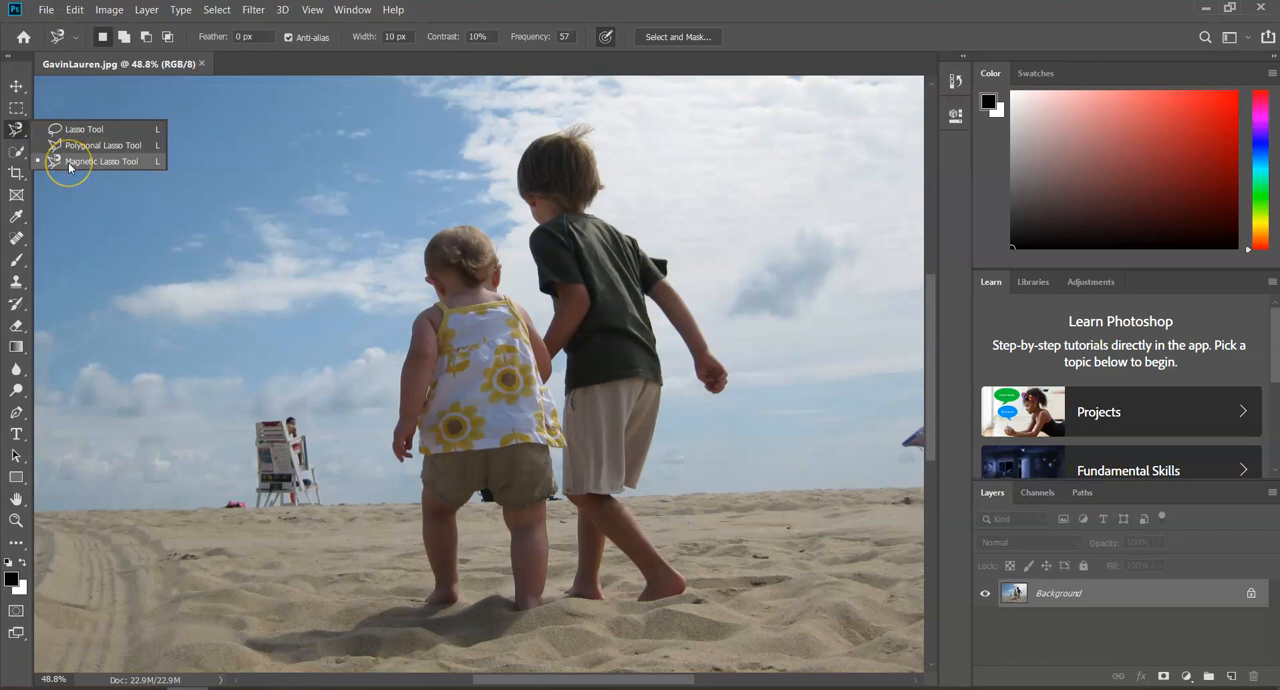
pyautogui.click(428, 600)
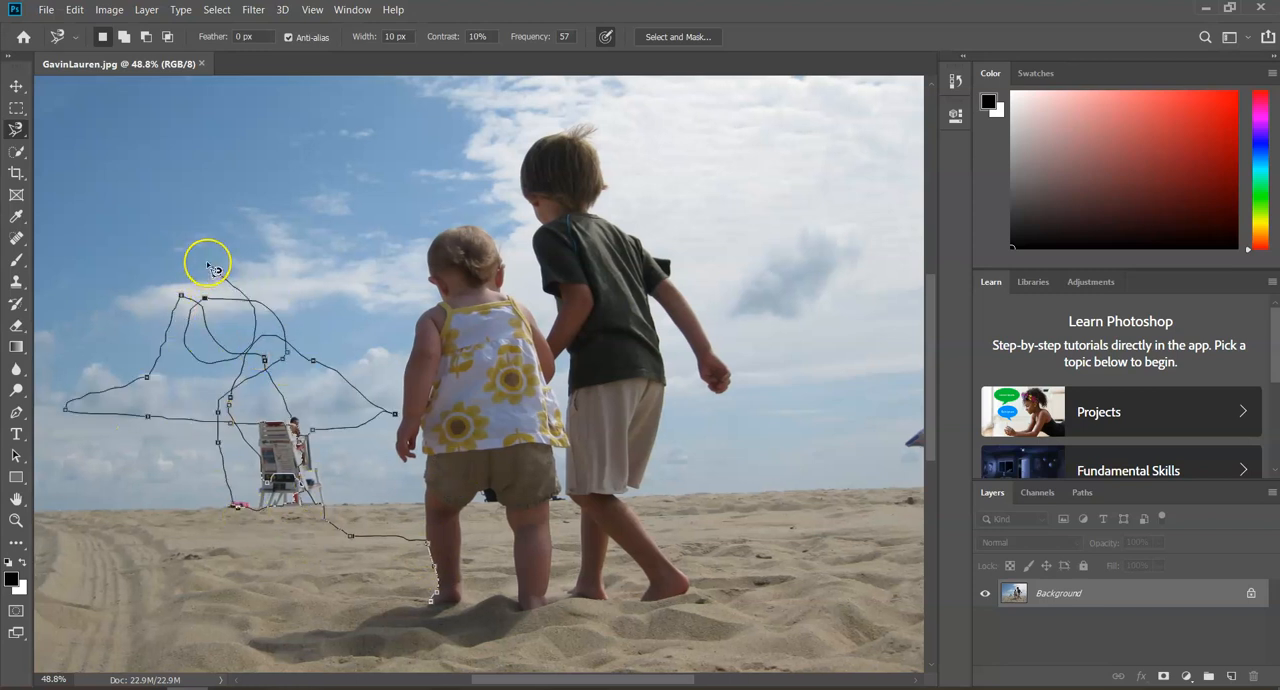
pyautogui.press('Escape')
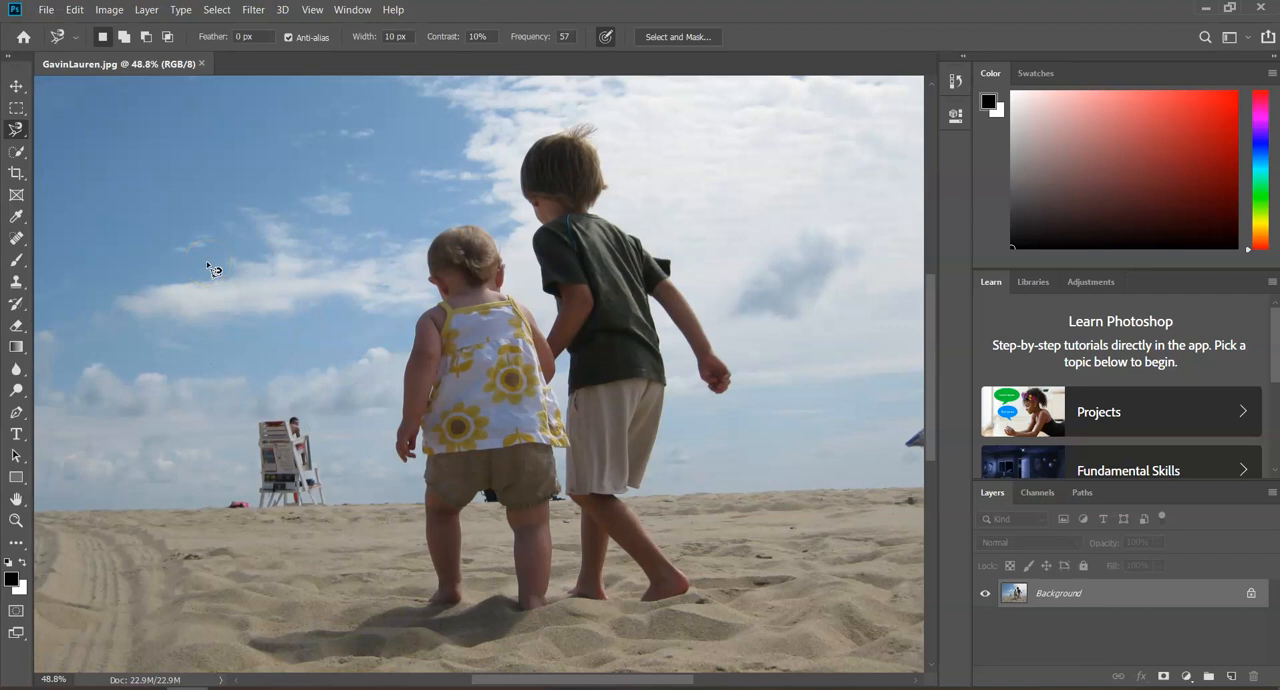
# Trace around both children with the Magnetic Lasso, starting at the toddler's left foot and closing the outline there to make a selection
pyautogui.moveTo(433, 599)
pyautogui.mouseDown()
pyautogui.moveTo(428, 435)
pyautogui.moveTo(411, 465)
pyautogui.moveTo(393, 440)
pyautogui.moveTo(410, 331)
pyautogui.moveTo(442, 297)
pyautogui.moveTo(436, 252)
pyautogui.moveTo(460, 231)
pyautogui.moveTo(495, 241)
pyautogui.moveTo(505, 297)
pyautogui.moveTo(537, 321)
pyautogui.mouseUp()
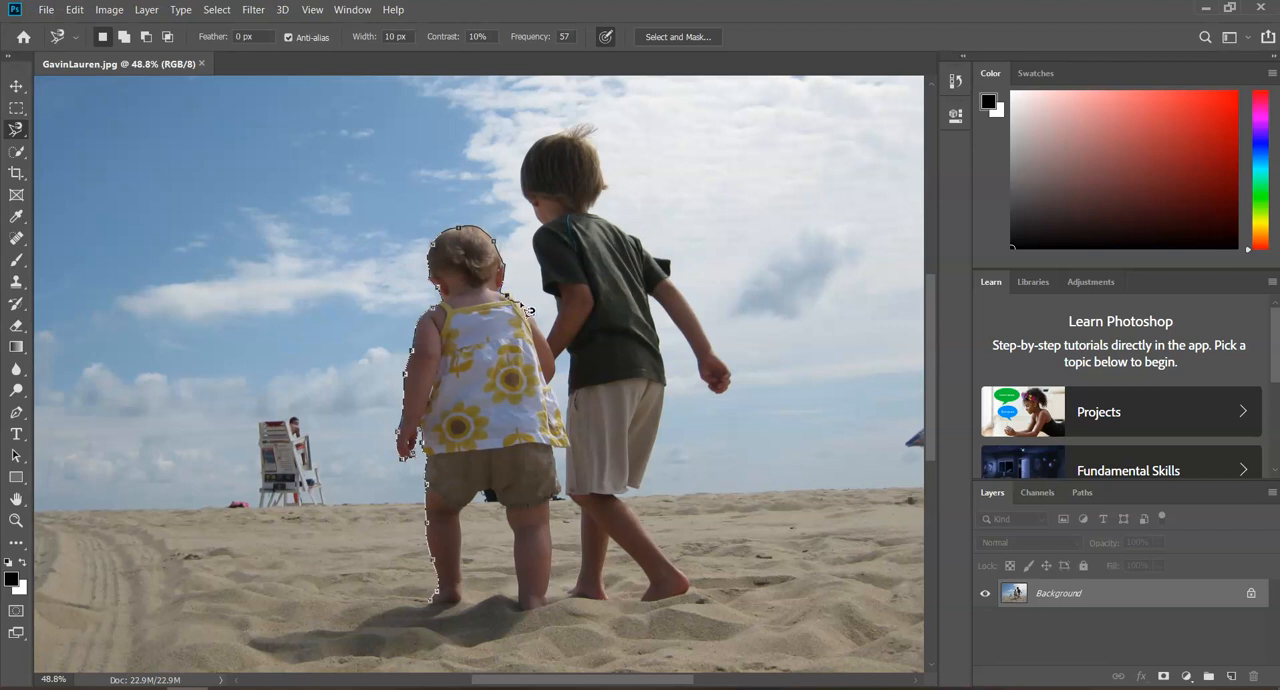
pyautogui.click(529, 310)
pyautogui.click(537, 322)
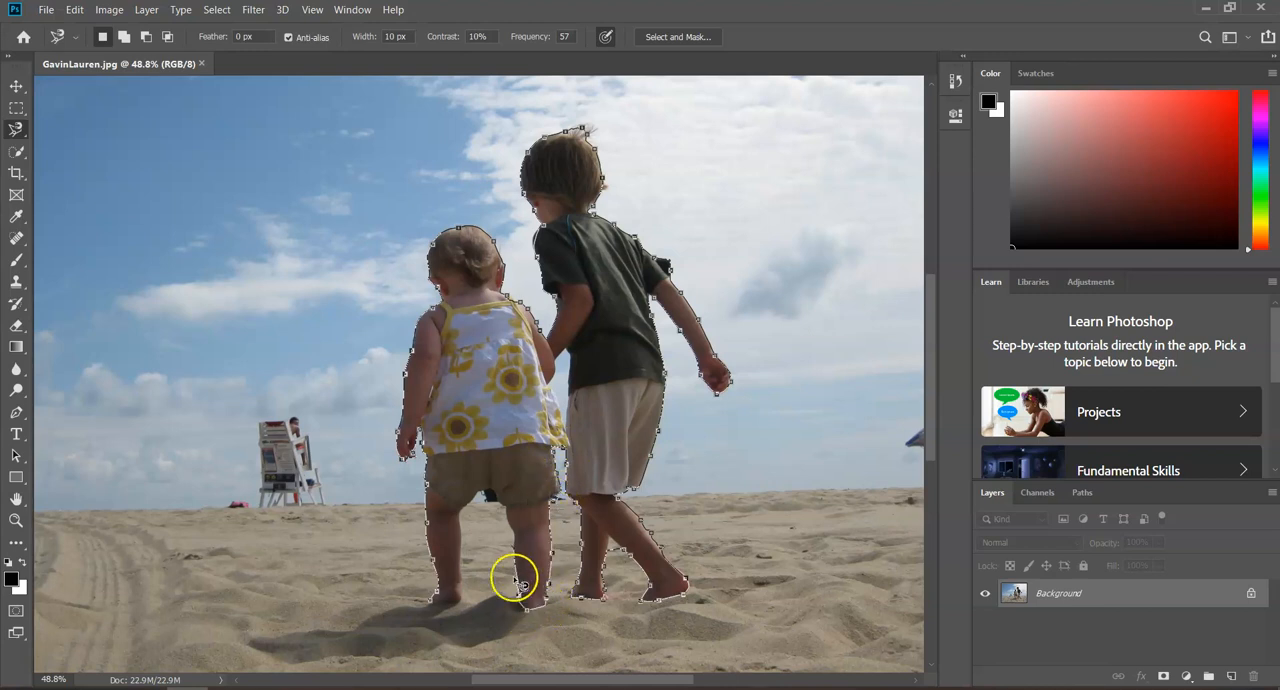
pyautogui.click(492, 494)
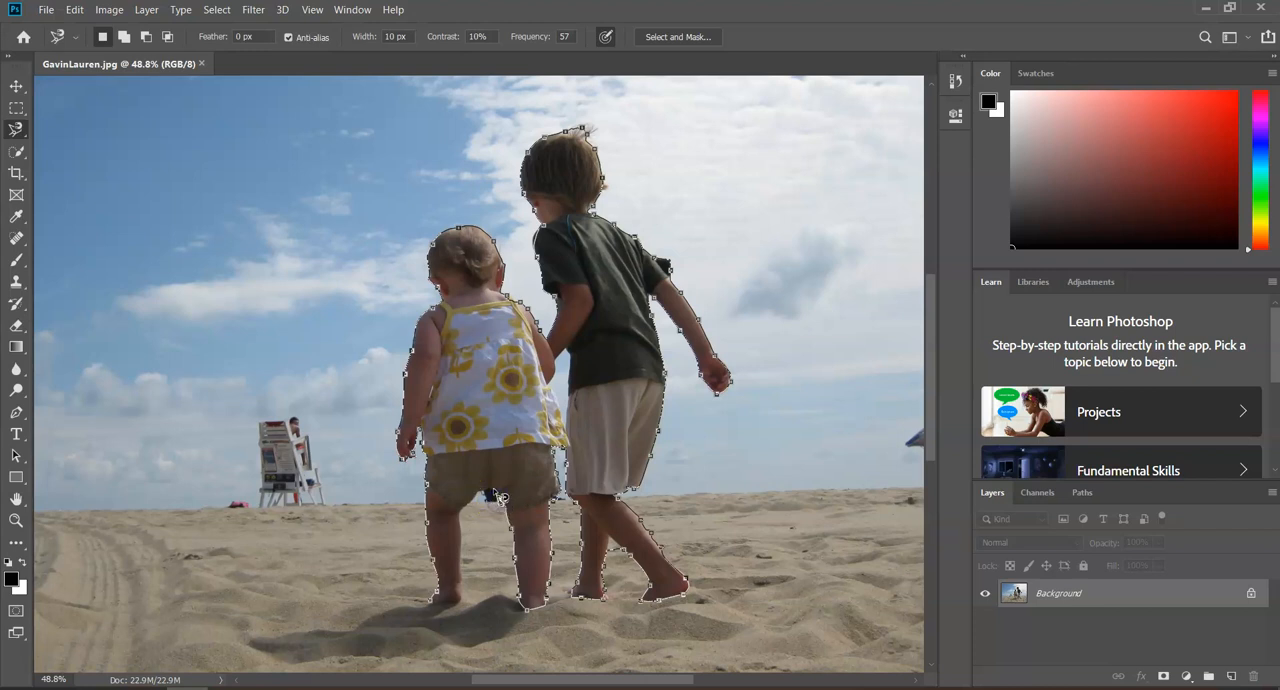
pyautogui.moveTo(478, 500)
pyautogui.mouseDown()
pyautogui.moveTo(463, 526)
pyautogui.moveTo(470, 613)
pyautogui.mouseUp()
pyautogui.click(438, 606)
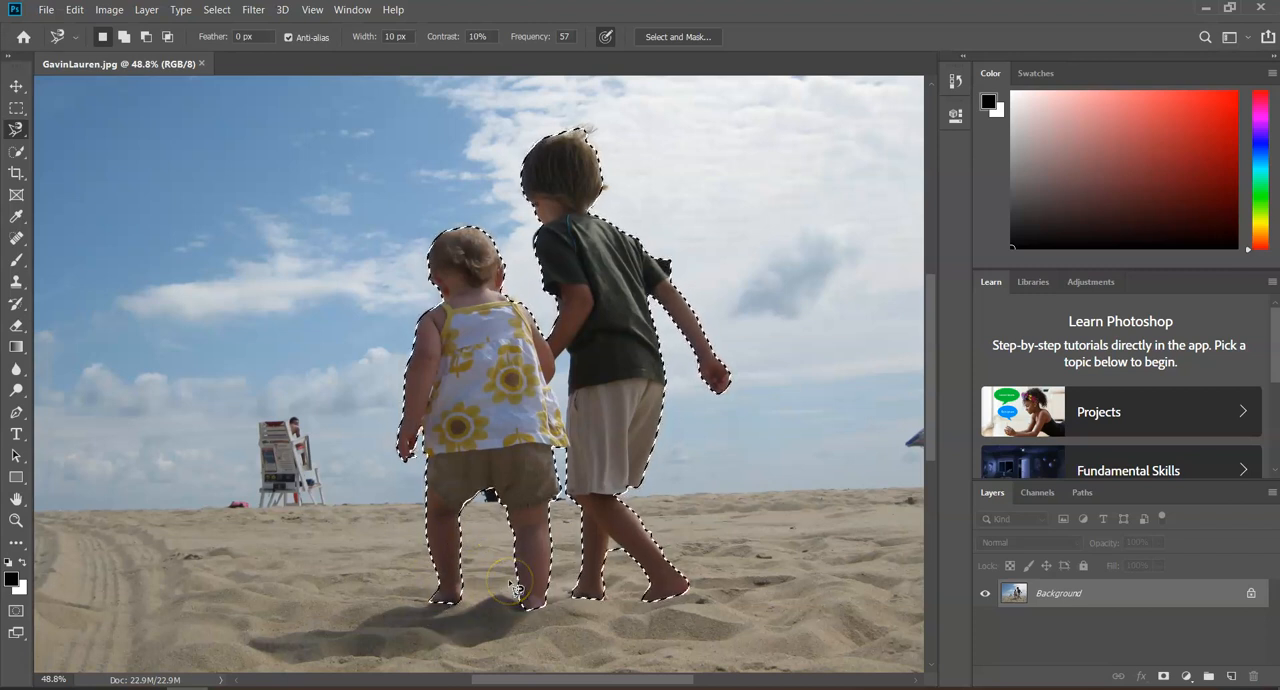
# Preview the selection of the two children in Quick Mask mode and return to standard mode
pyautogui.hotkey('ctrl', 'd')
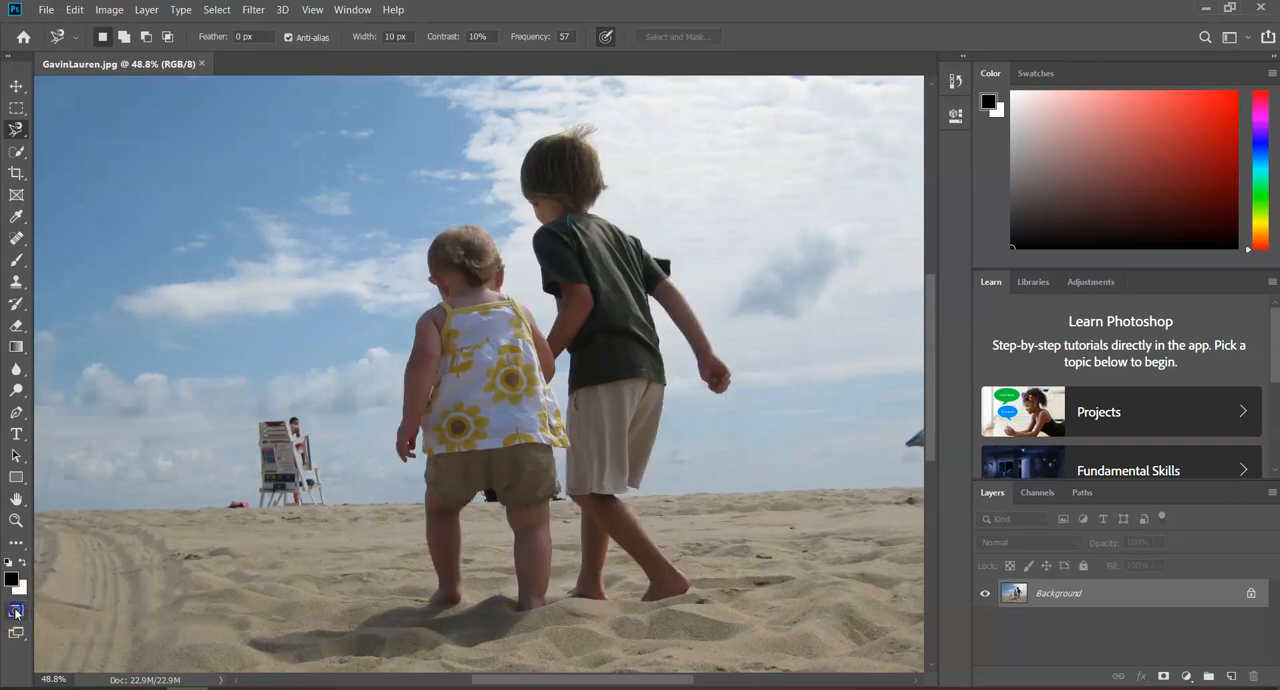
pyautogui.click(15, 612)
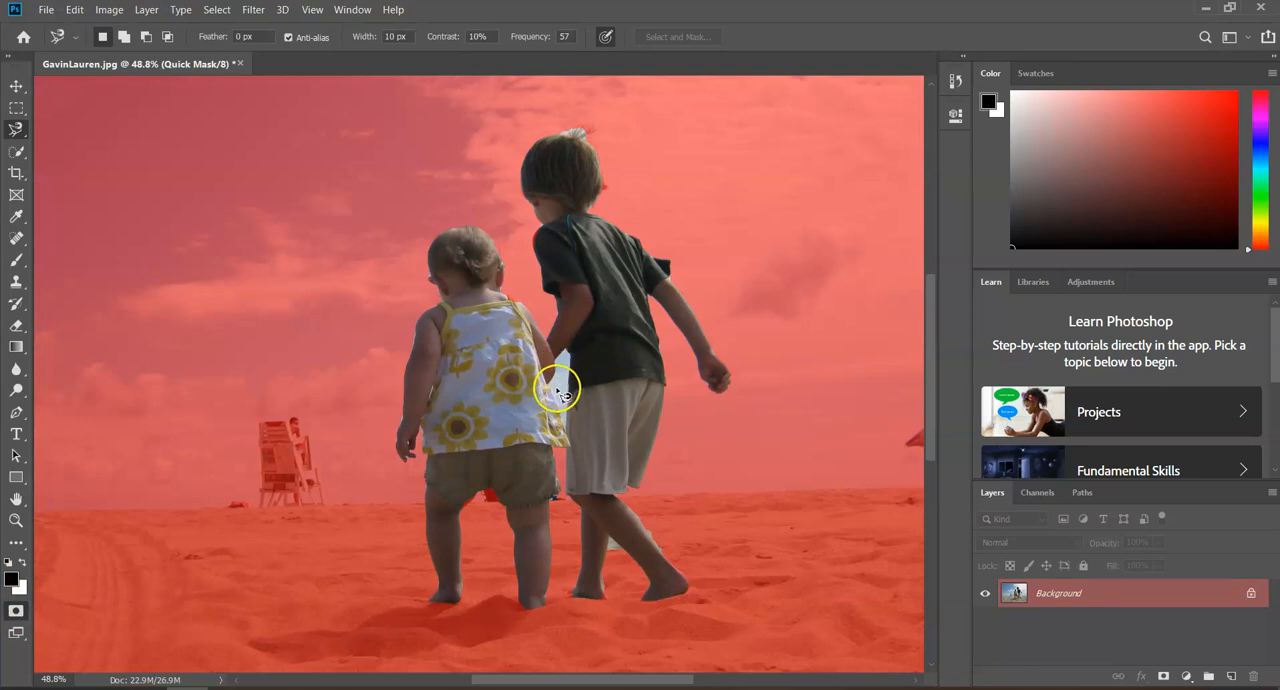
pyautogui.scroll(3, 557, 392)
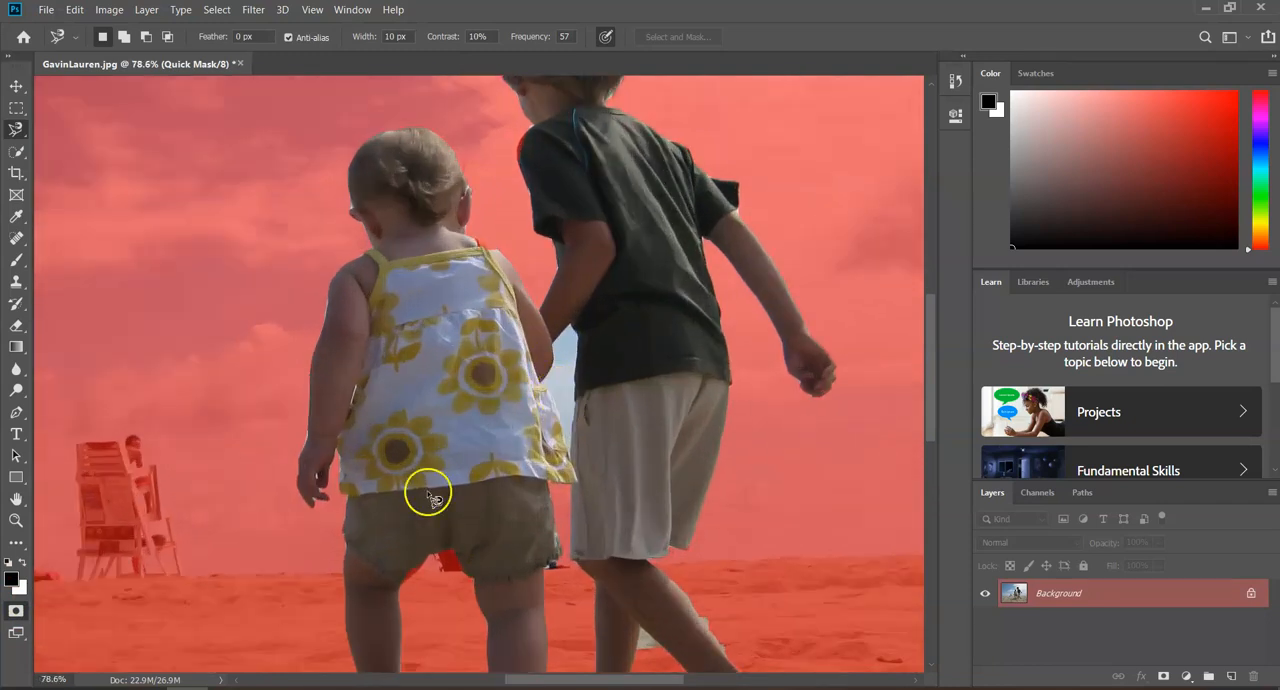
pyautogui.click(16, 610)
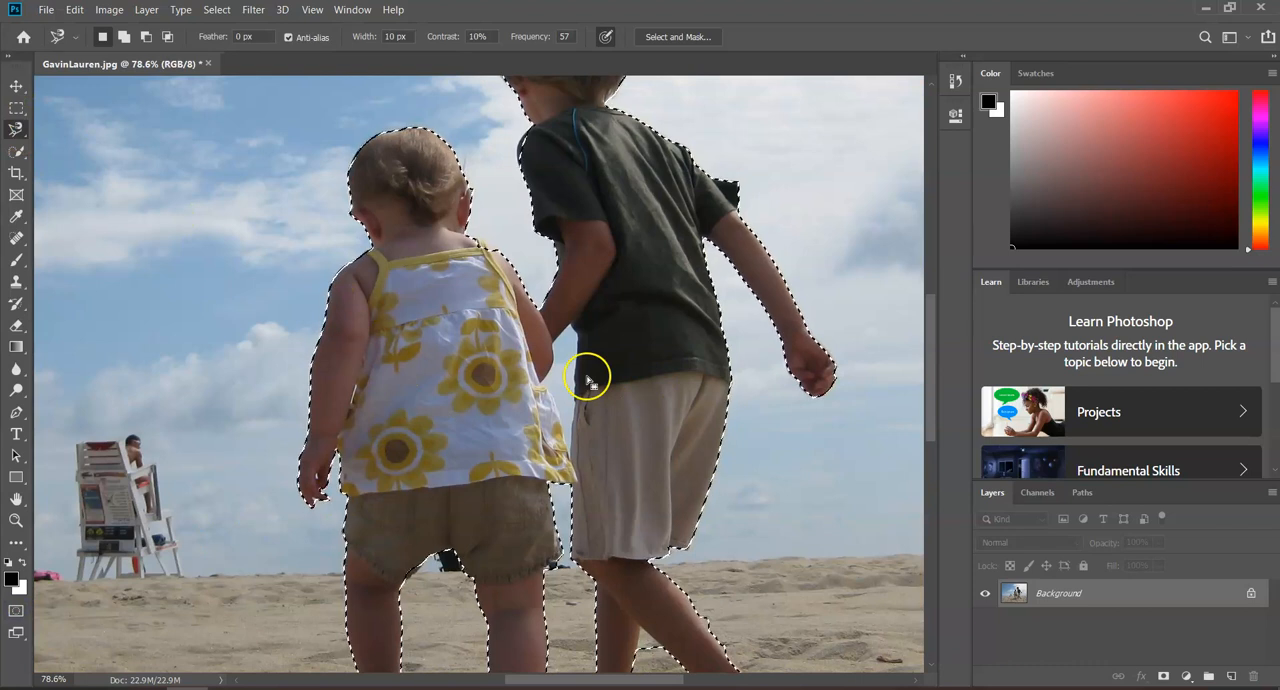
# Subtract the gap of sky between the two children, bounded by their arms and clothes, from the selection with the Magnetic Lasso
pyautogui.press('shift')
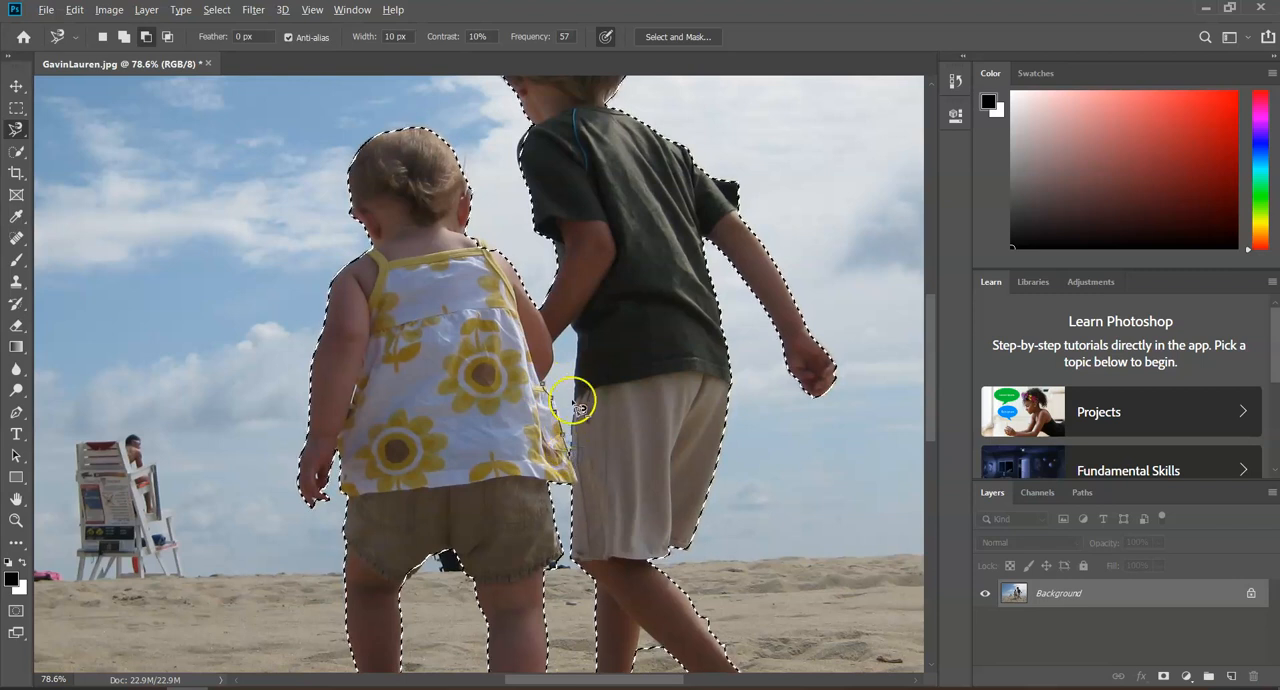
pyautogui.click(577, 332)
pyautogui.click(550, 344)
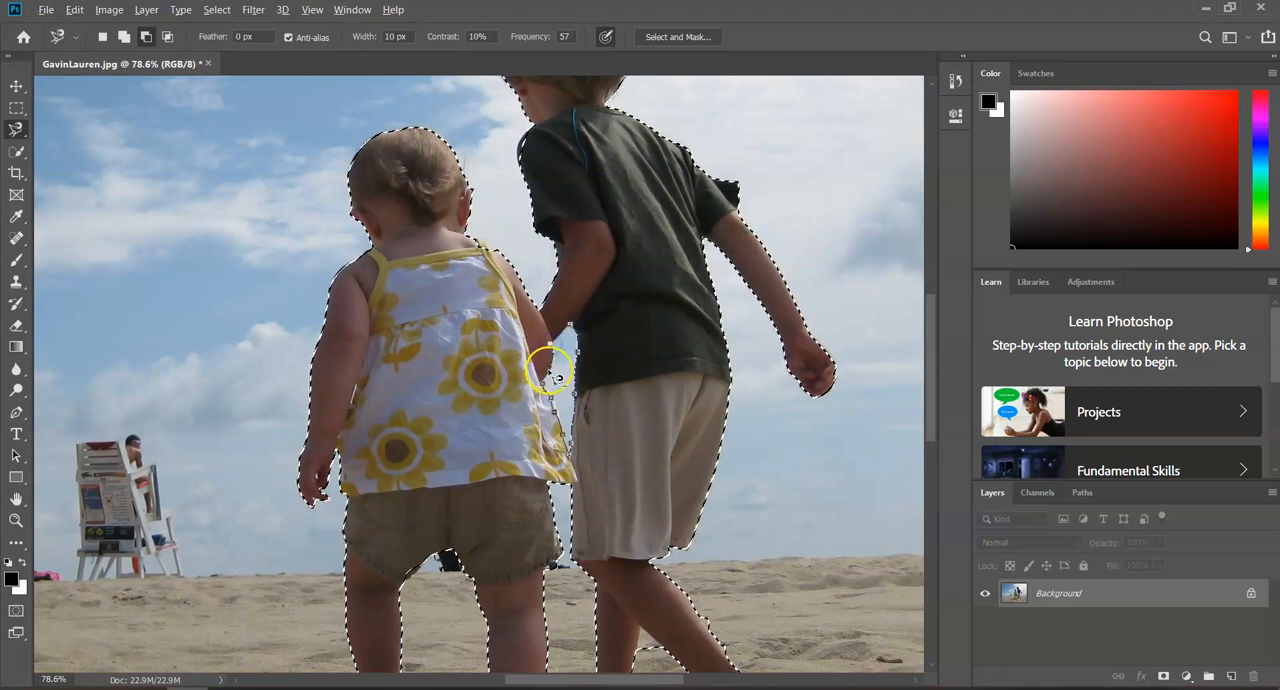
pyautogui.click(543, 383)
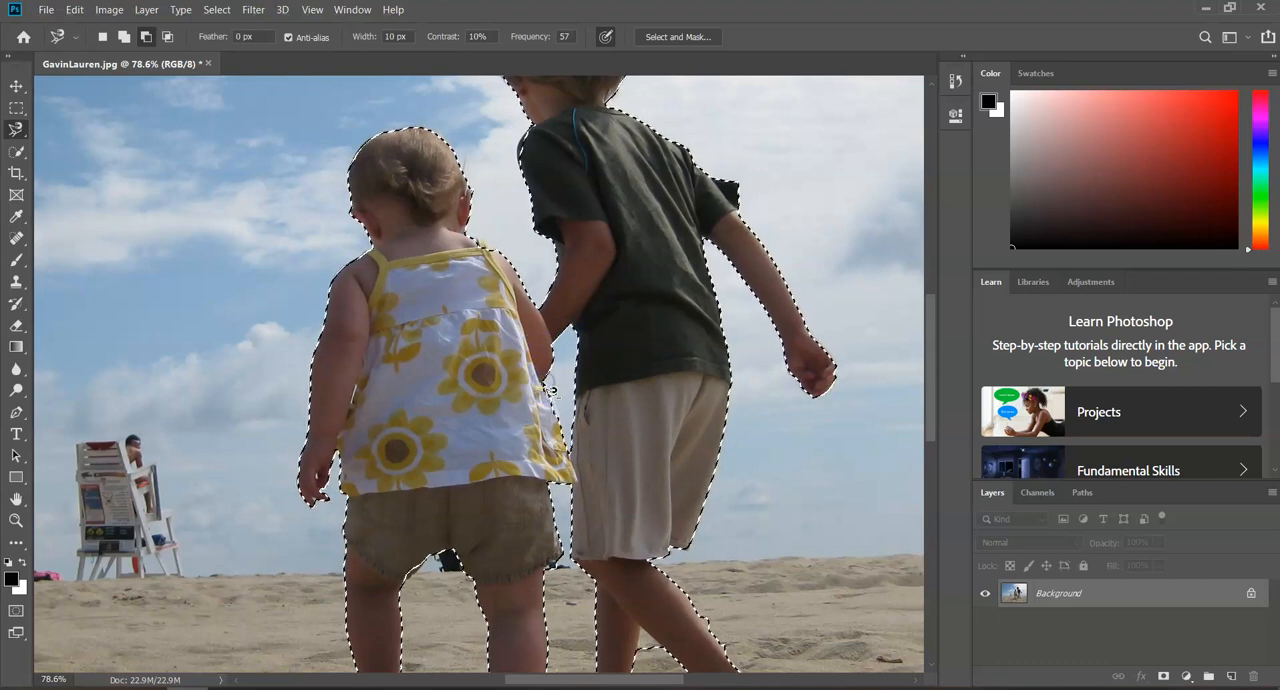
# In Quick Mask mode, paint the mask over the stray sand behind the boy's right calf and beside his left foot with the Brush
pyautogui.click(16, 609)
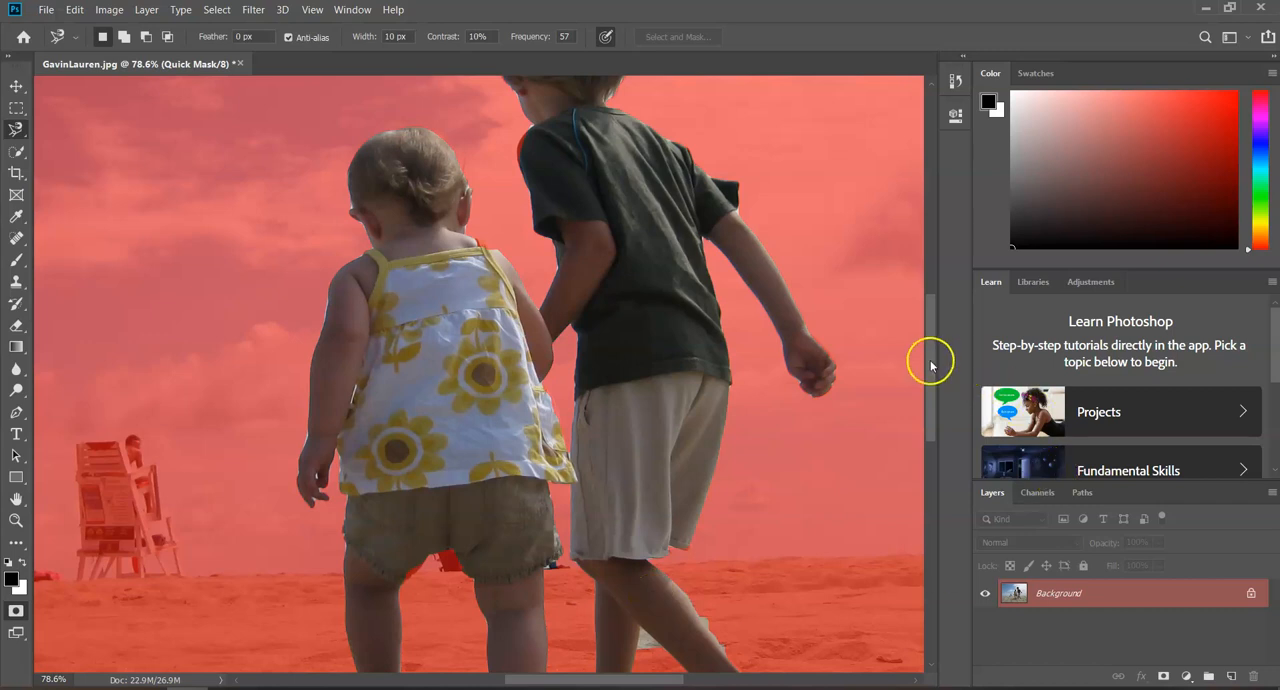
pyautogui.moveTo(931, 360); pyautogui.dragTo(929, 408)
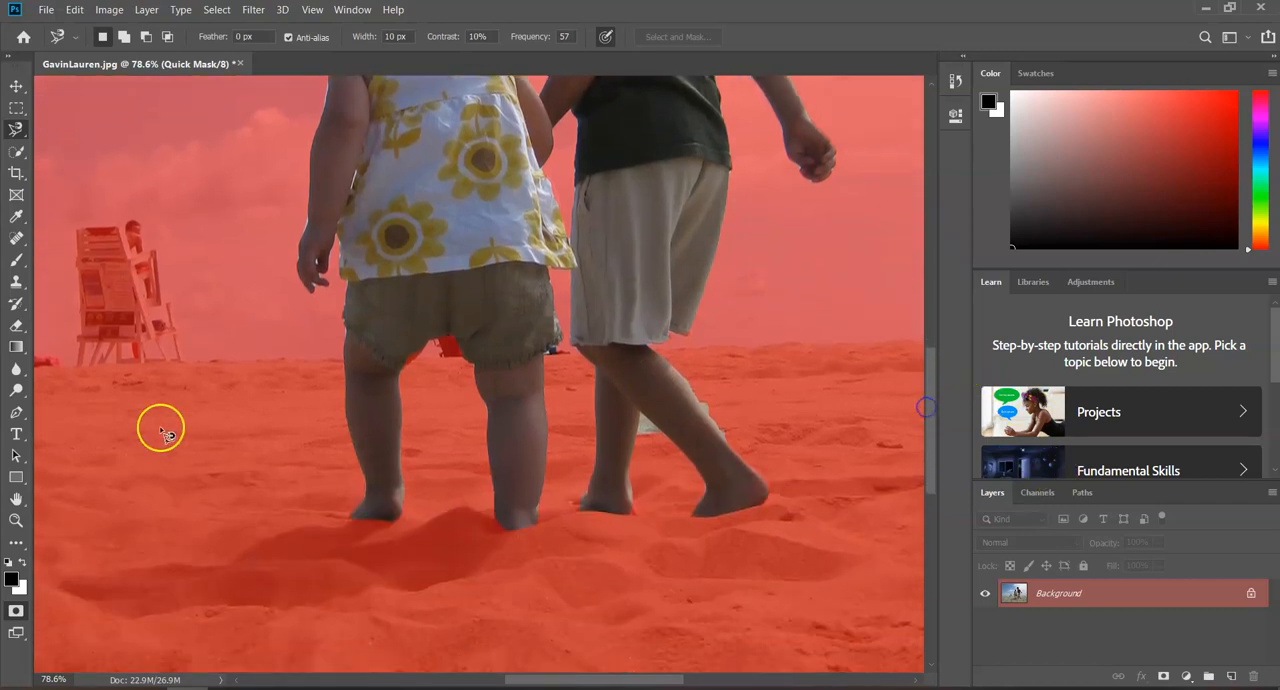
pyautogui.click(20, 262)
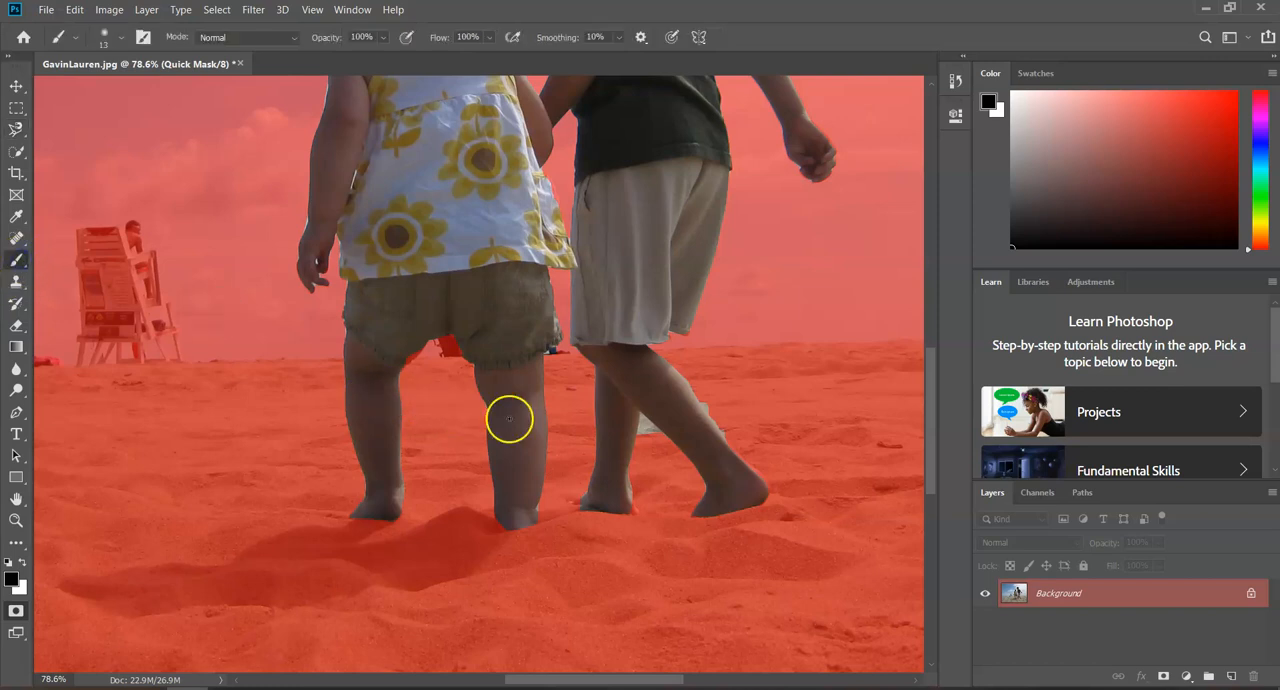
pyautogui.scroll(4, 662, 433)
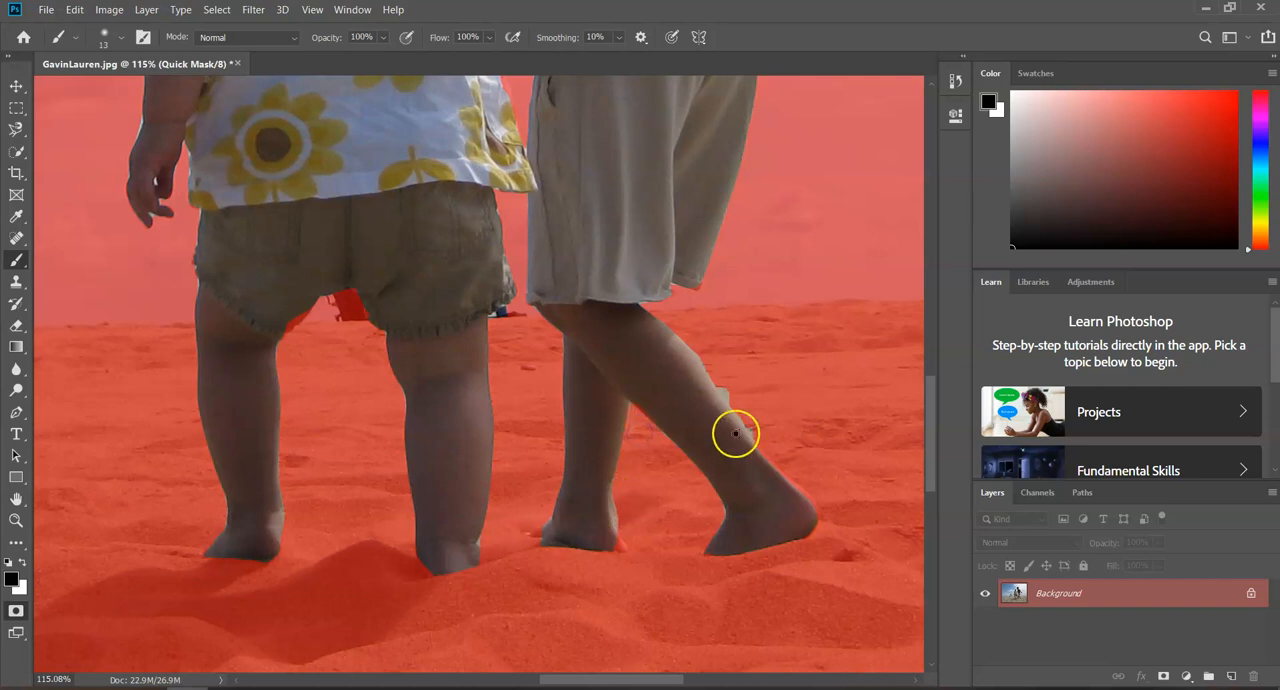
pyautogui.moveTo(717, 381); pyautogui.dragTo(716, 381)
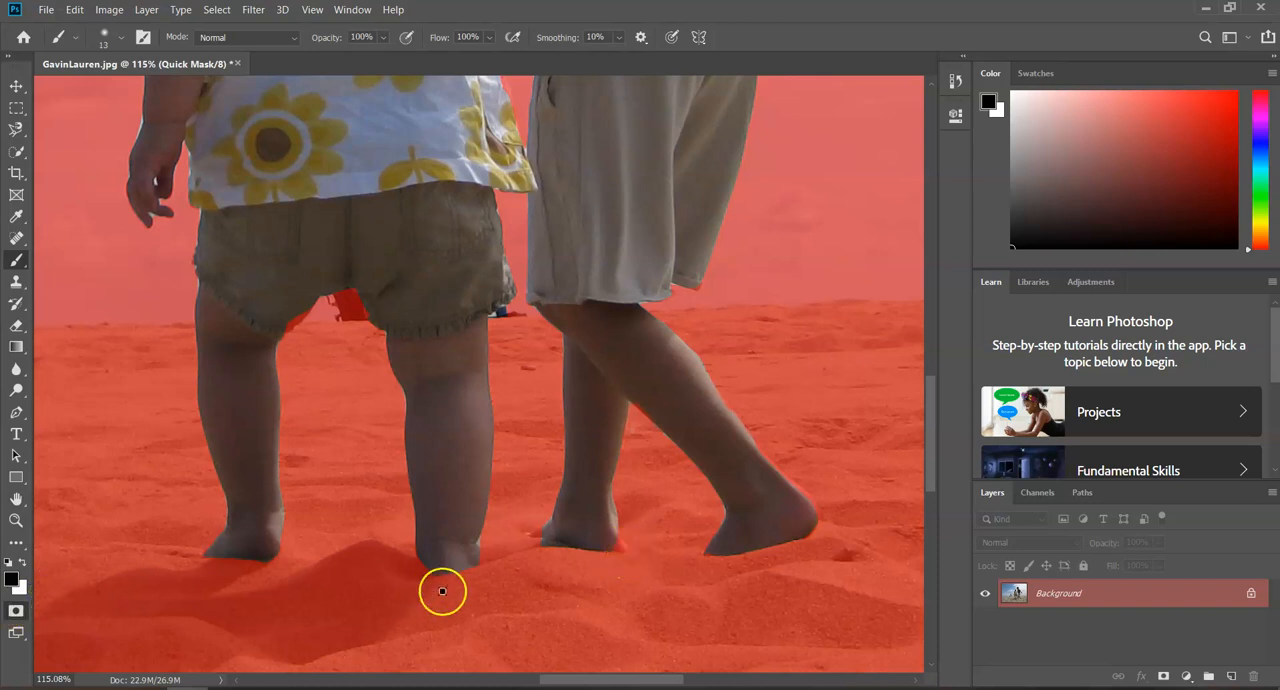
pyautogui.moveTo(547, 549); pyautogui.dragTo(547, 544)
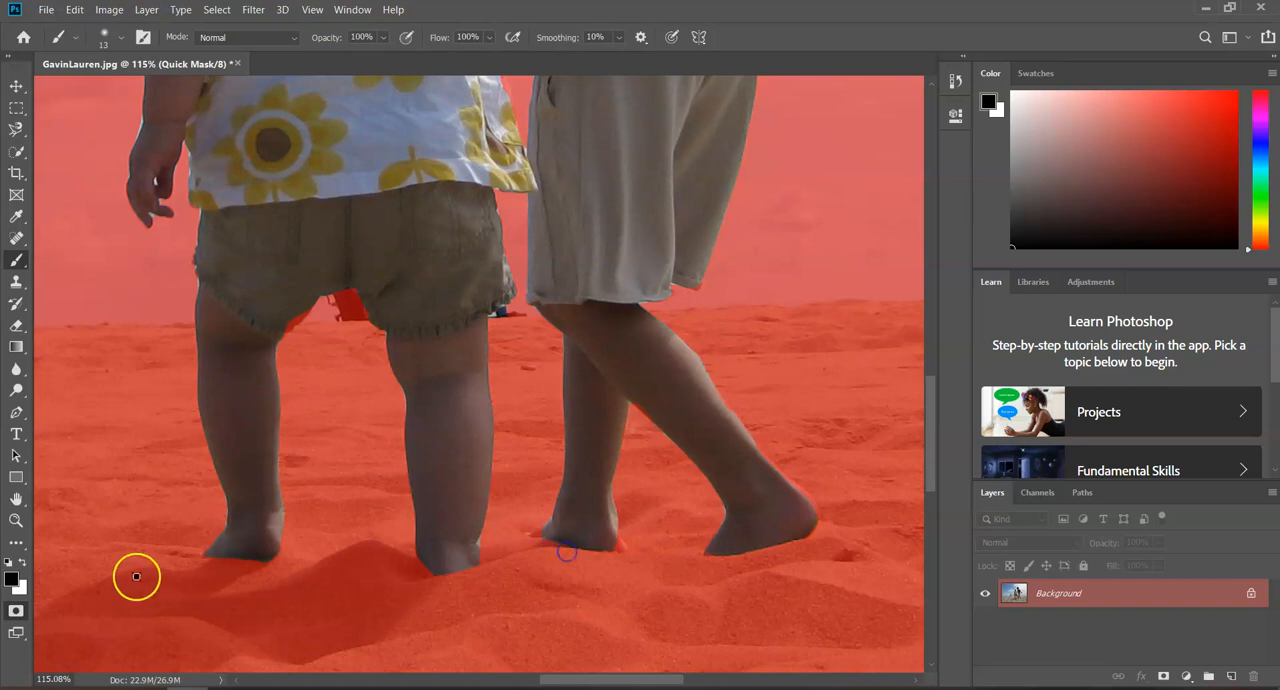
# Erase the mask from the toes and heel of the boy's left foot using the Eraser at 7 px
pyautogui.click(18, 327)
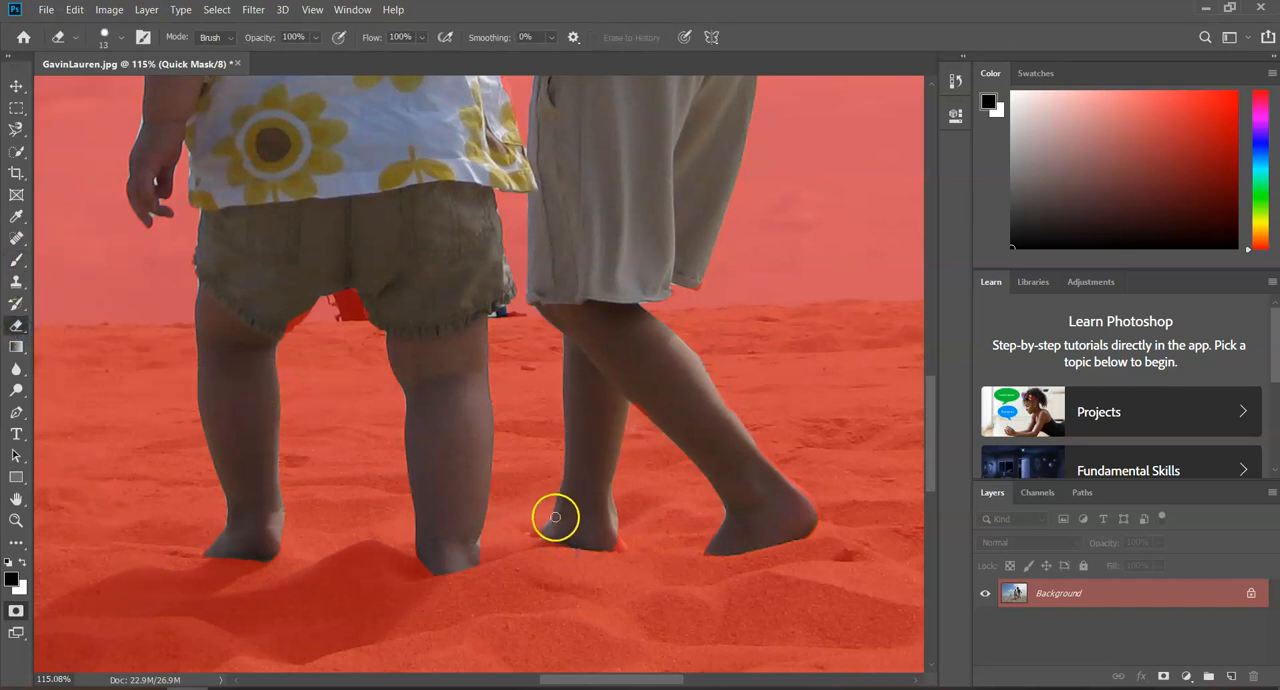
pyautogui.click(120, 38)
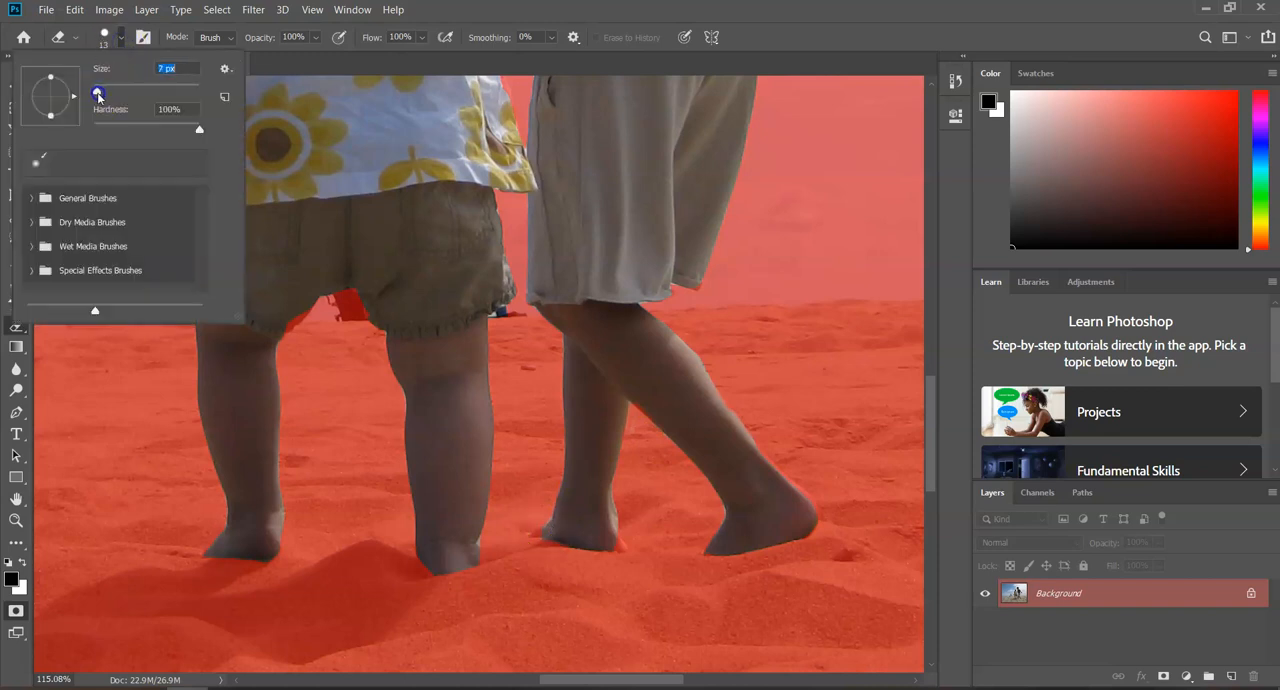
pyautogui.click(543, 536)
pyautogui.scroll(5, 541, 536)
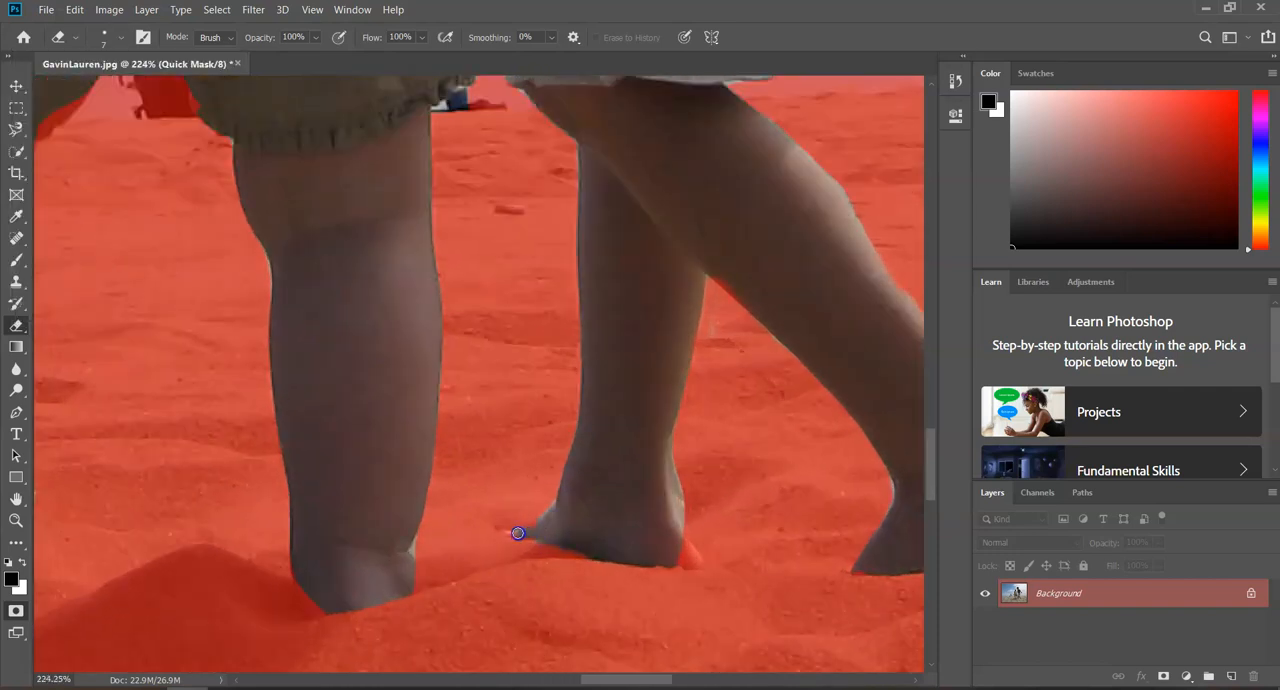
pyautogui.moveTo(612, 542); pyautogui.dragTo(677, 544)
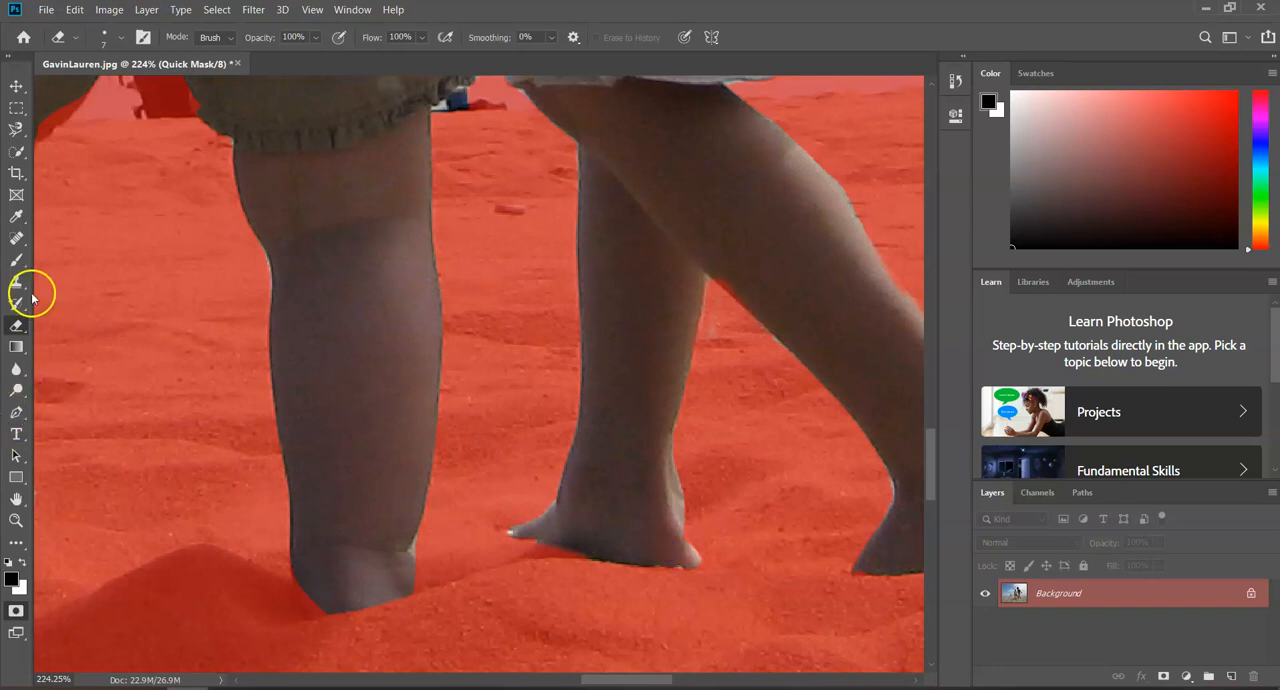
# Paint the mask along the boy's left ankle and beside the toddler's right foot with a 7 px Brush, and check the selection outline
pyautogui.click(16, 259)
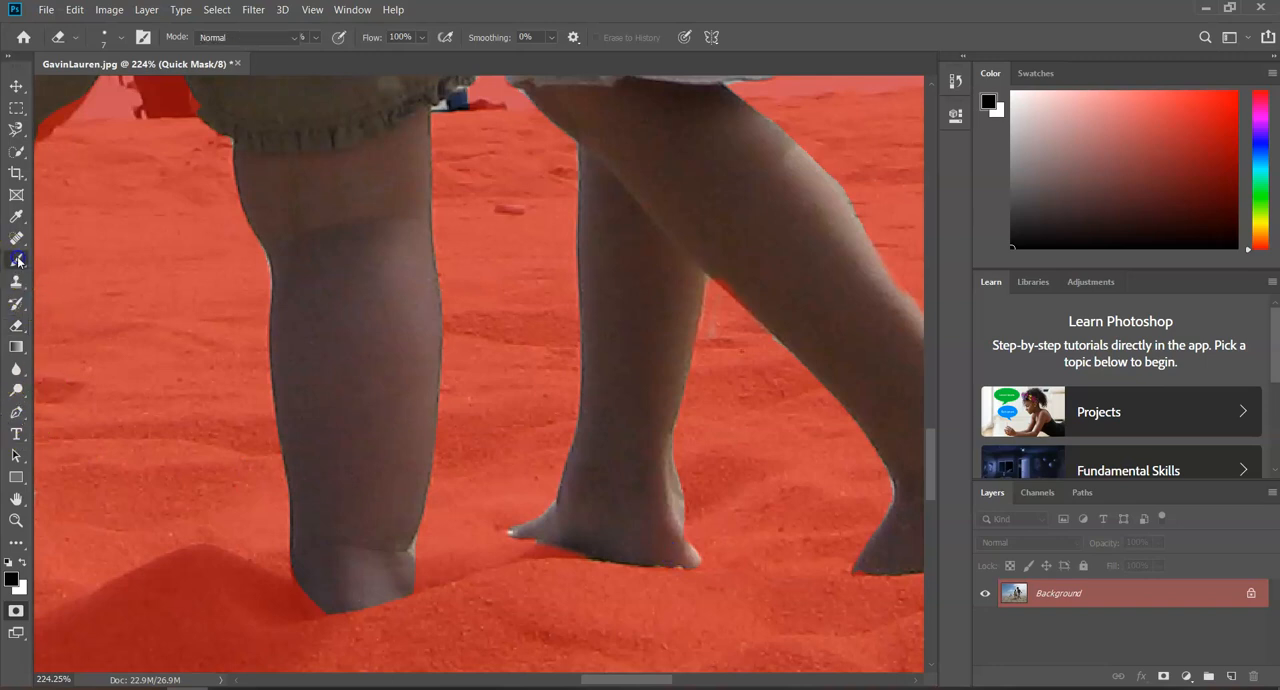
pyautogui.click(120, 38)
pyautogui.click(101, 92)
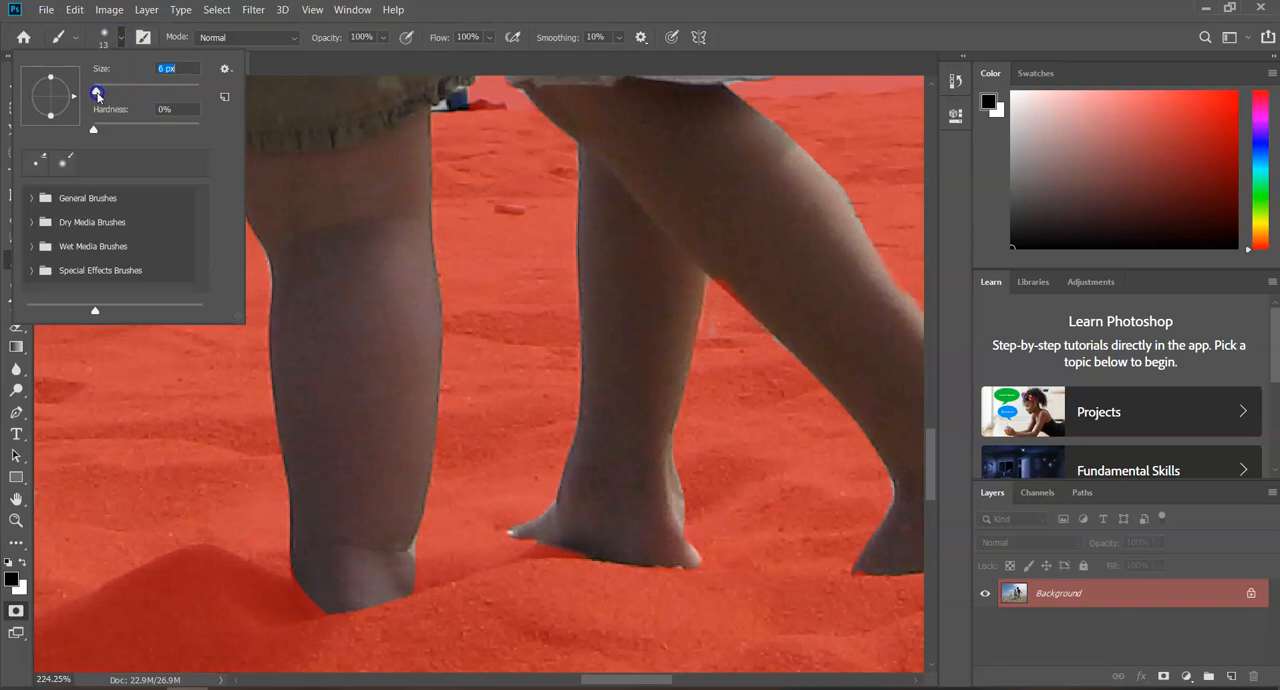
pyautogui.click(676, 466)
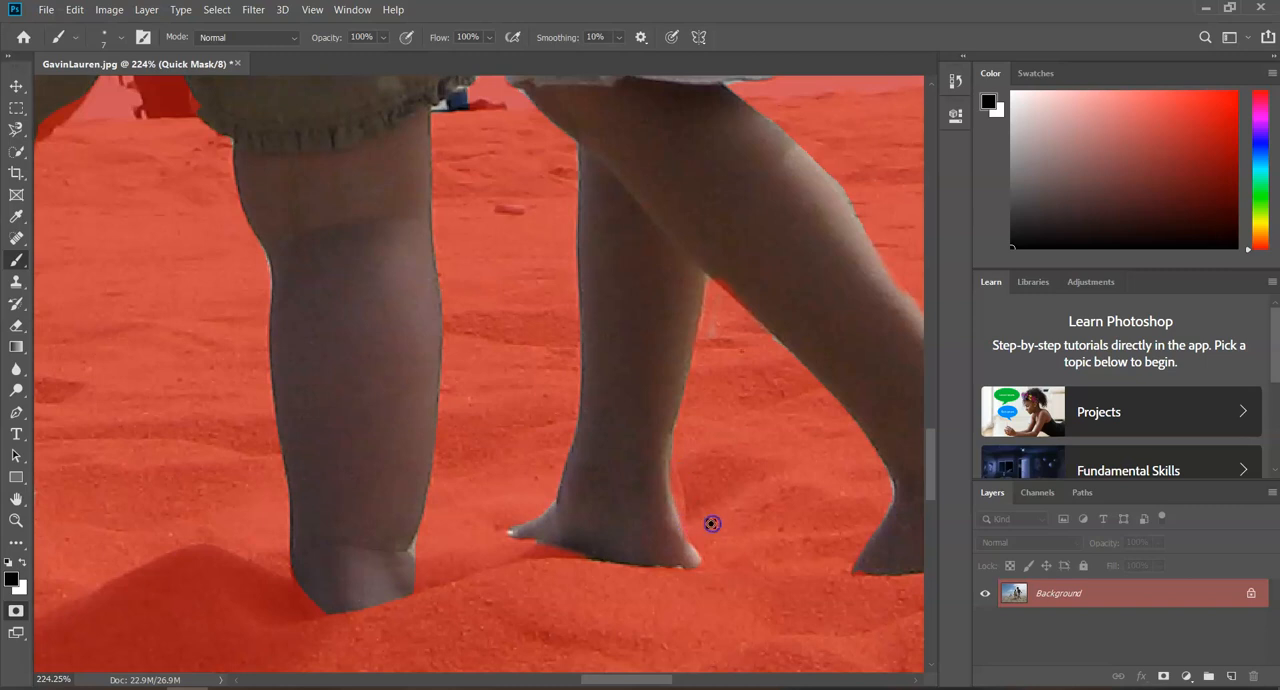
pyautogui.moveTo(449, 631)
pyautogui.mouseDown()
pyautogui.moveTo(418, 580)
pyautogui.moveTo(420, 548)
pyautogui.mouseUp()
pyautogui.click(16, 611)
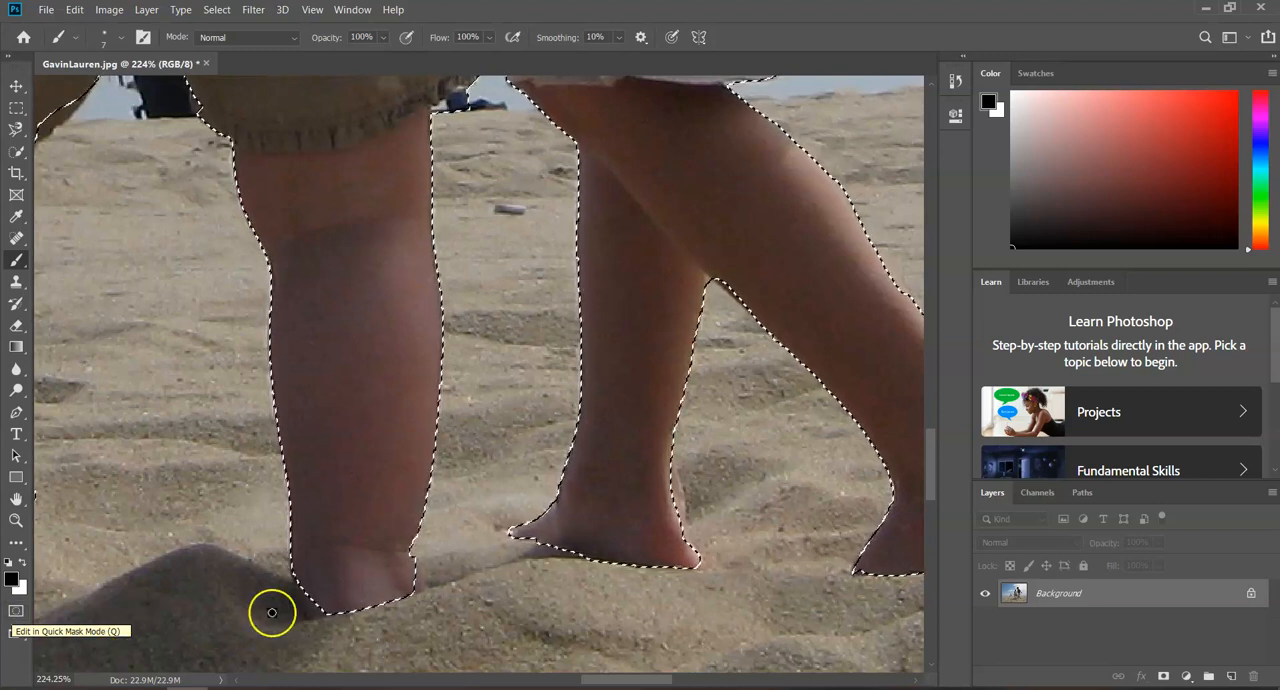
pyautogui.click(16, 611)
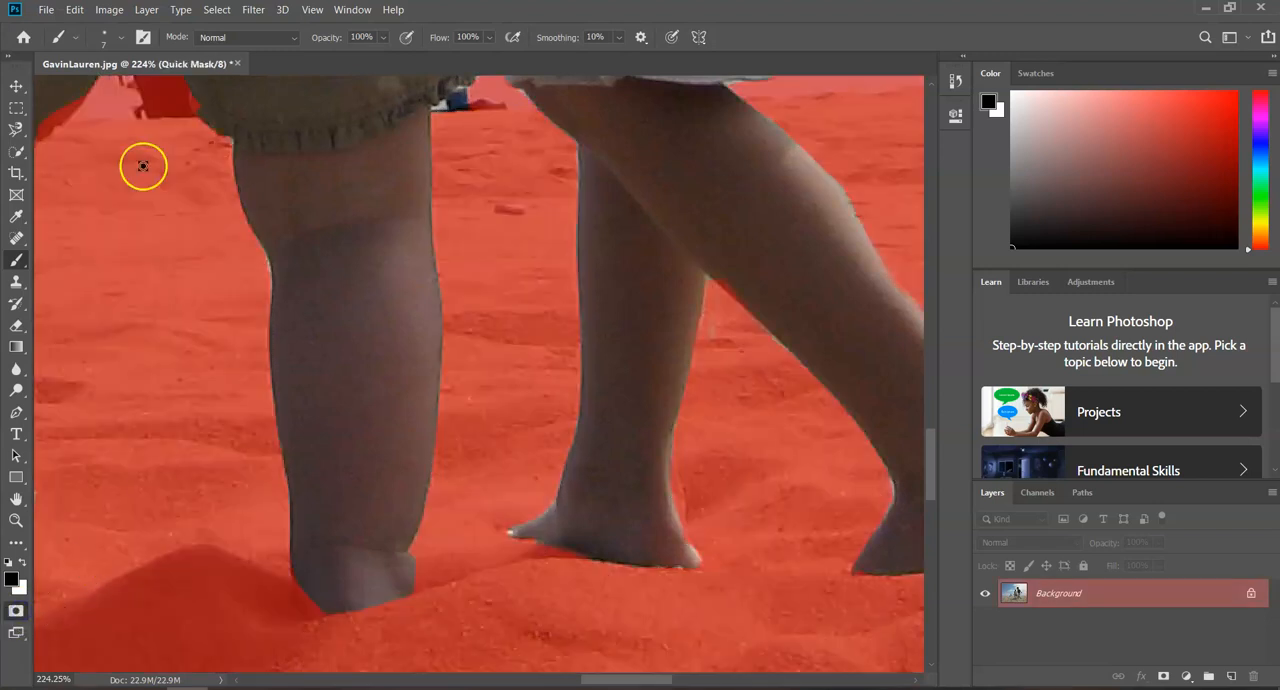
# Erase the mask from the lower edge of the toddler's right foot and check the result in standard mode
pyautogui.click(22, 327)
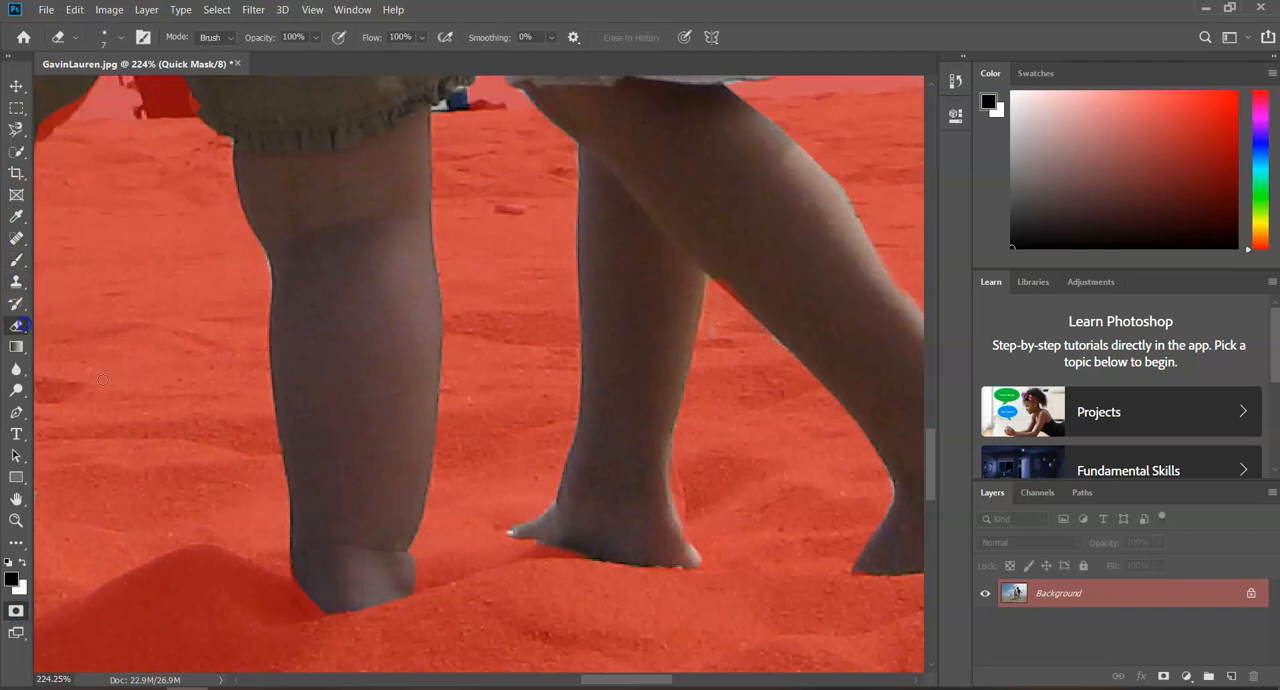
pyautogui.moveTo(334, 606); pyautogui.dragTo(334, 607)
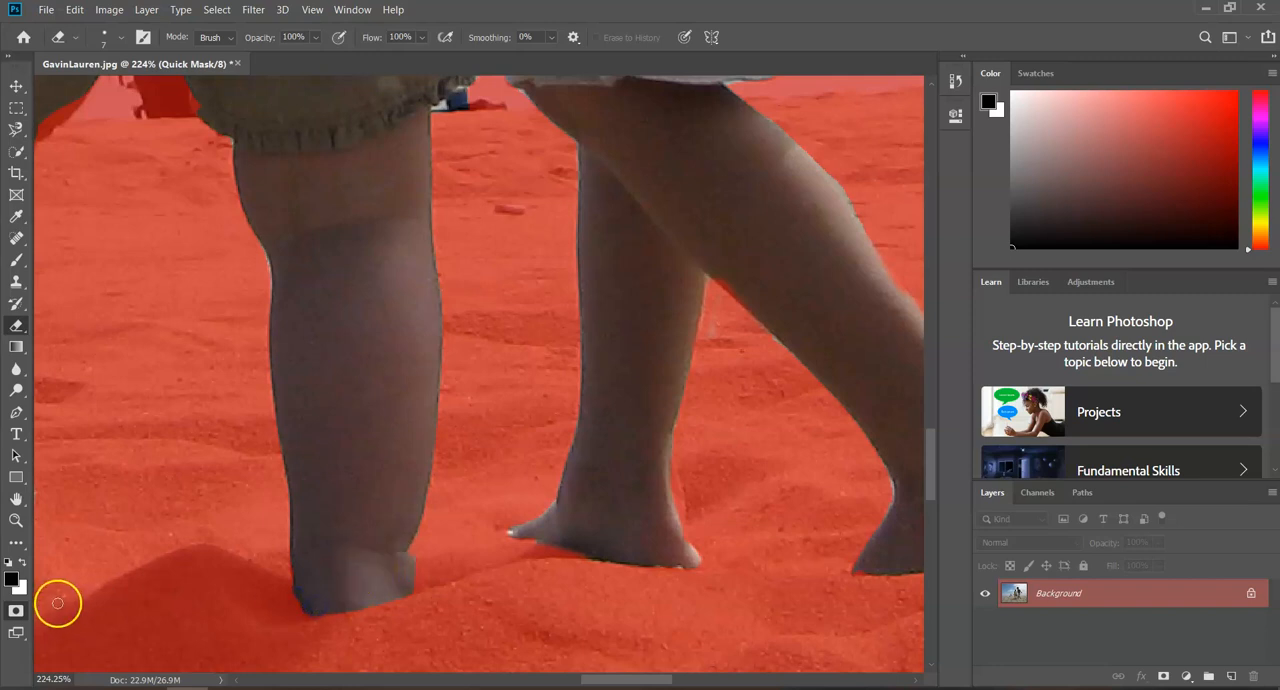
pyautogui.click(16, 611)
pyautogui.click(16, 611)
# Erase the mask from the inner edge of the toddler's left ankle, check the selection outline, and return to Quick Mask mode
pyautogui.moveTo(620, 679); pyautogui.dragTo(575, 683)
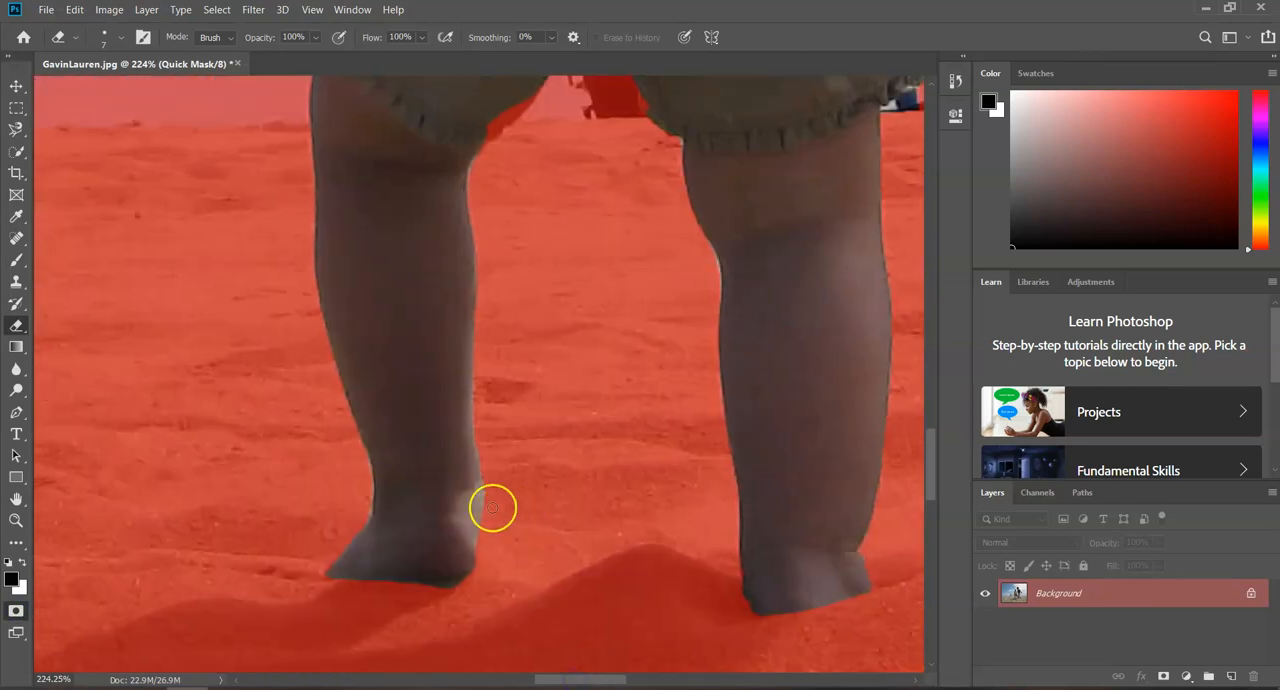
pyautogui.click(17, 612)
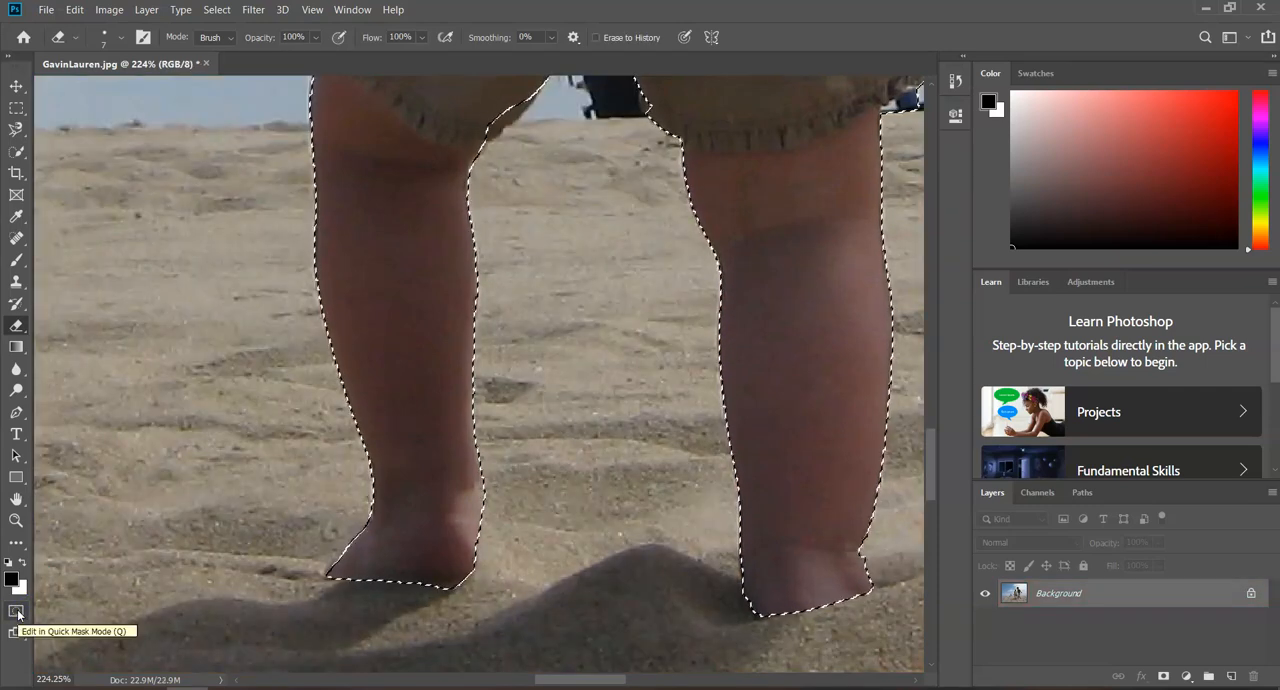
pyautogui.click(17, 612)
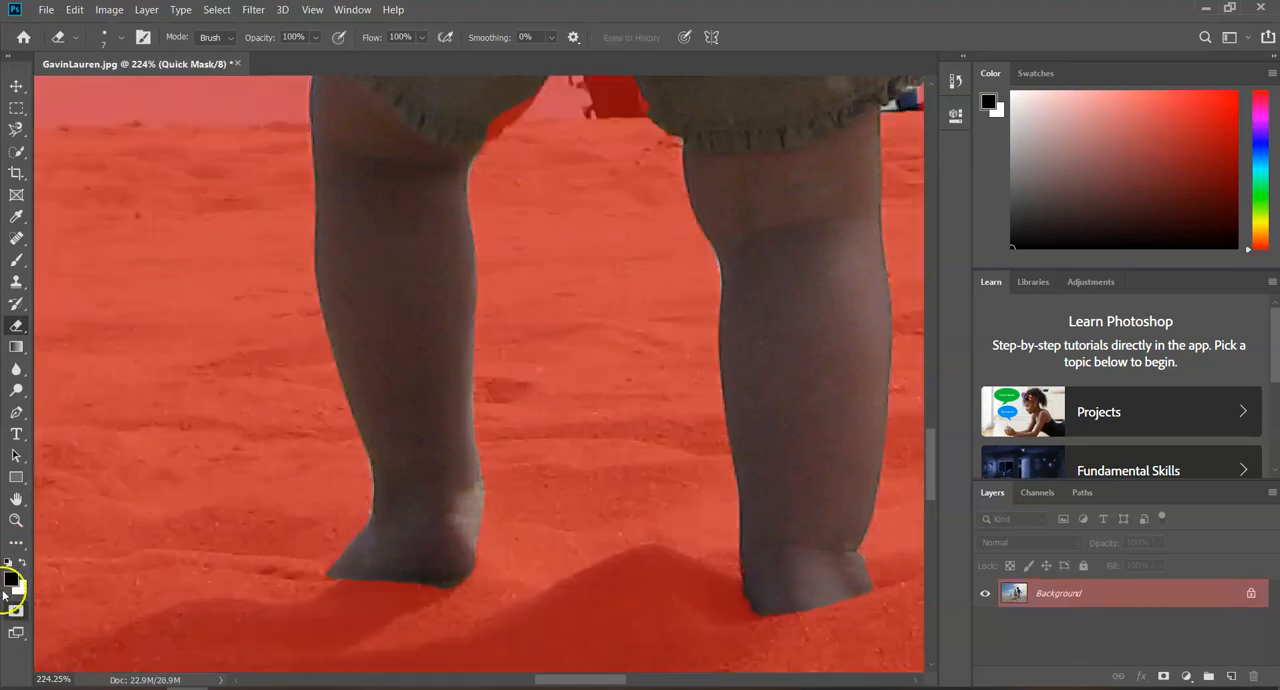
pyautogui.click(17, 611)
pyautogui.click(17, 611)
pyautogui.moveTo(510, 103)
pyautogui.mouseDown()
pyautogui.moveTo(732, 103)
pyautogui.moveTo(658, 100)
pyautogui.mouseUp()
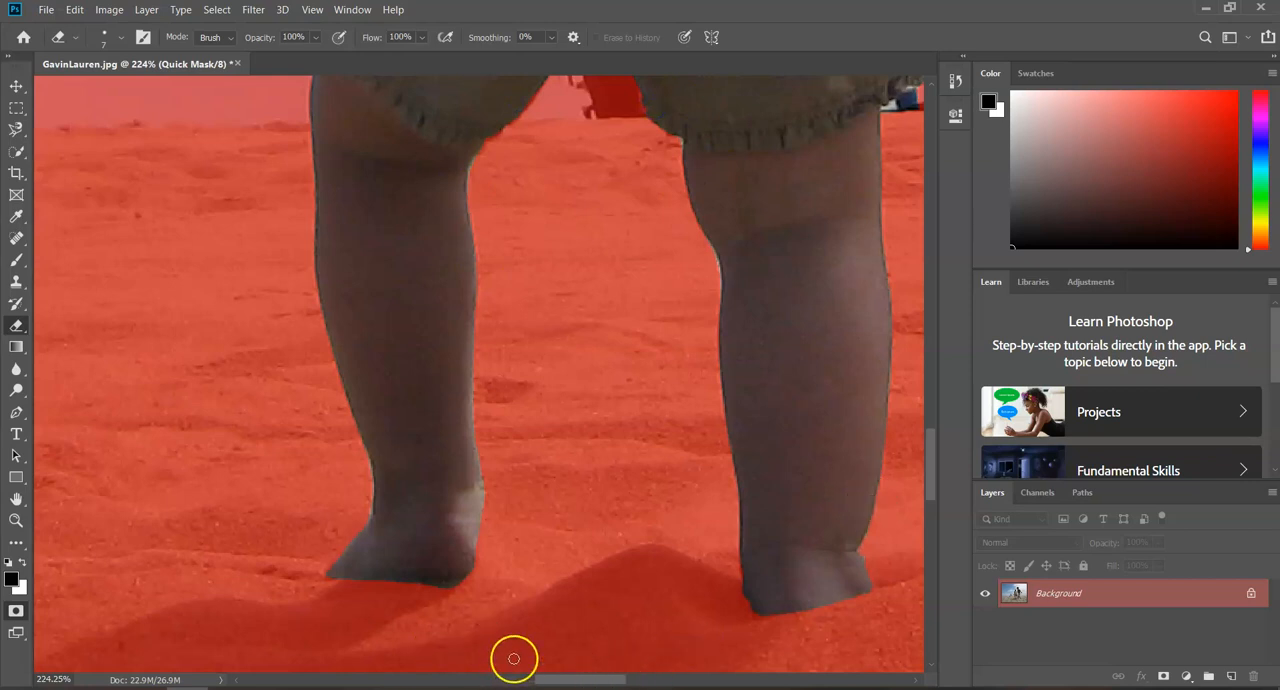
# Examine the mask around the children's heads and set the Brush size to 1 px for the boy's wispy hair
pyautogui.scroll(-3, 575, 650)
pyautogui.scroll(-5, 650, 603)
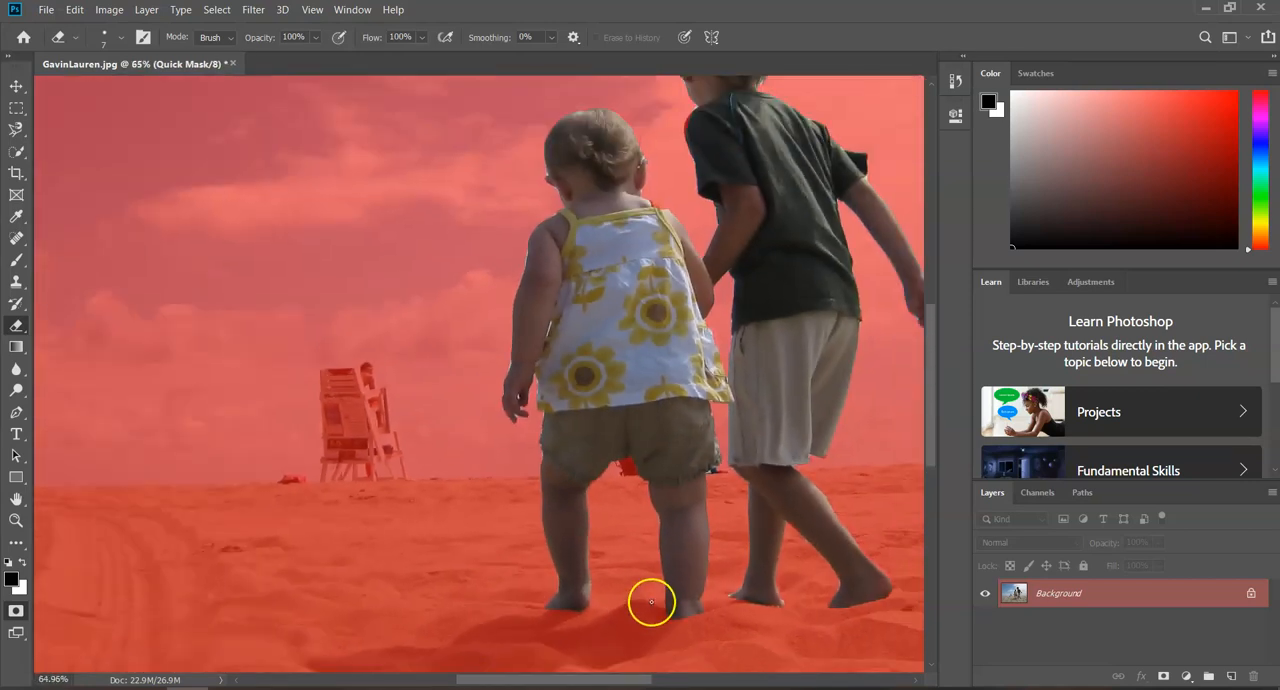
pyautogui.moveTo(557, 681); pyautogui.dragTo(563, 681)
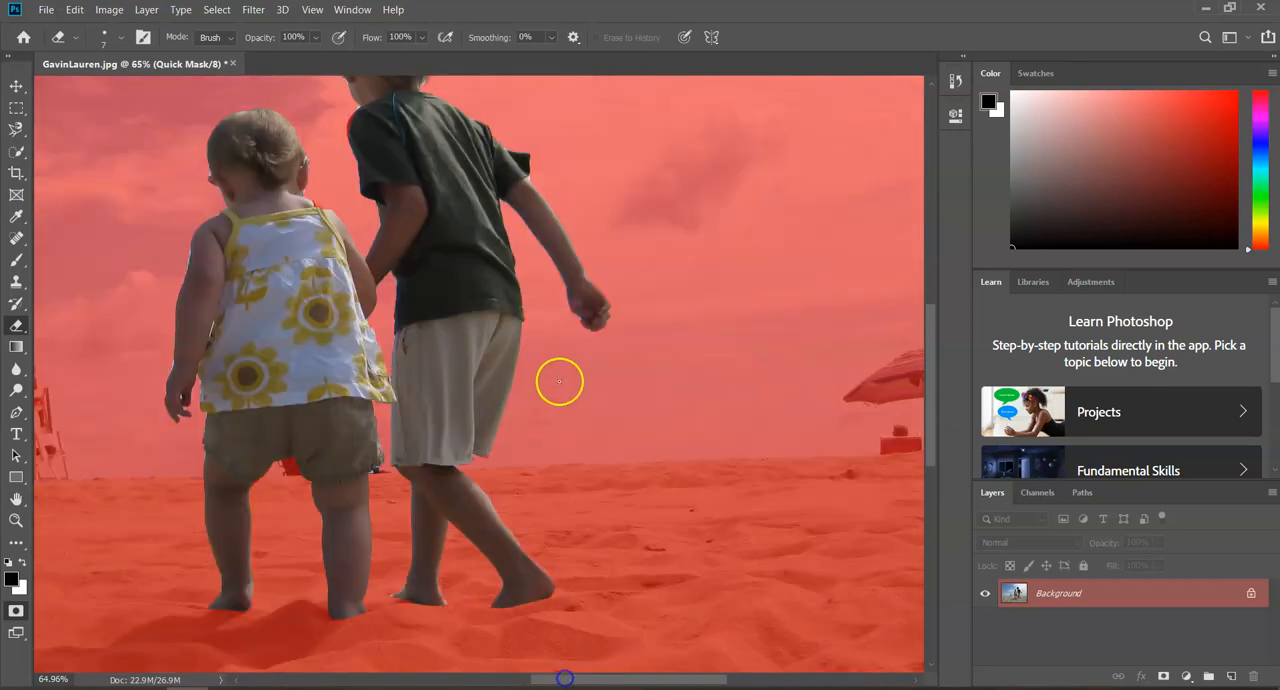
pyautogui.moveTo(937, 328); pyautogui.dragTo(933, 283)
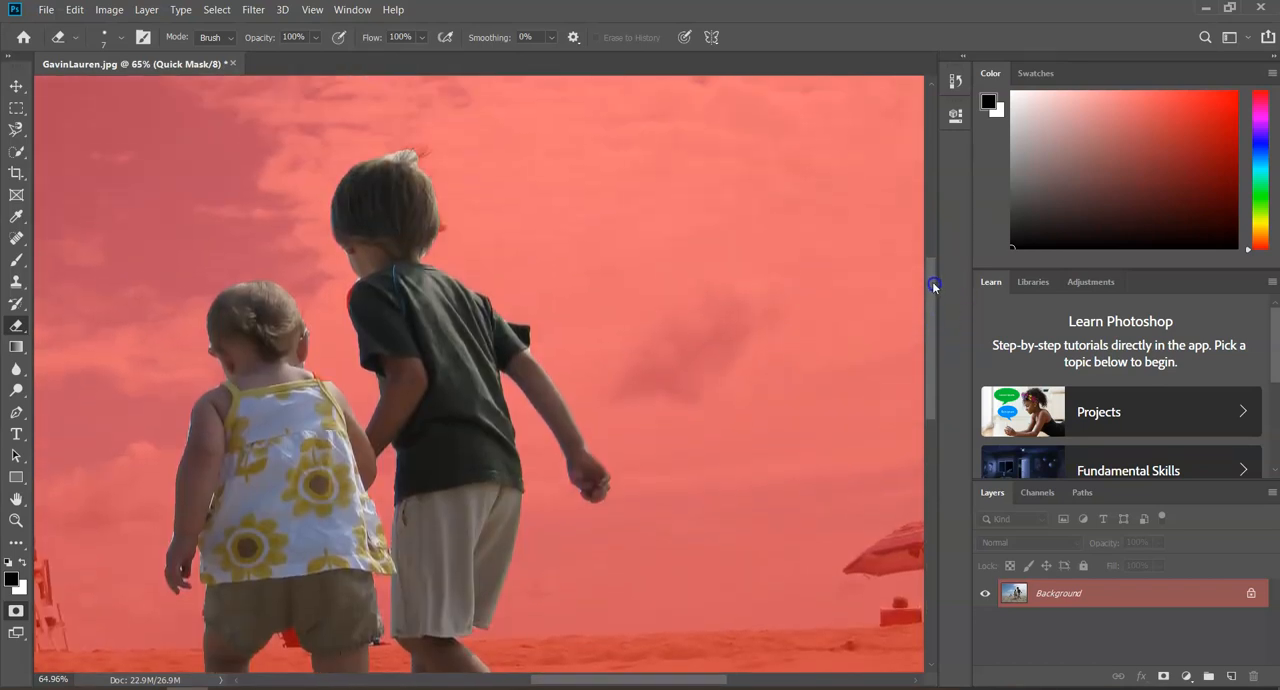
pyautogui.moveTo(571, 678); pyautogui.dragTo(538, 675)
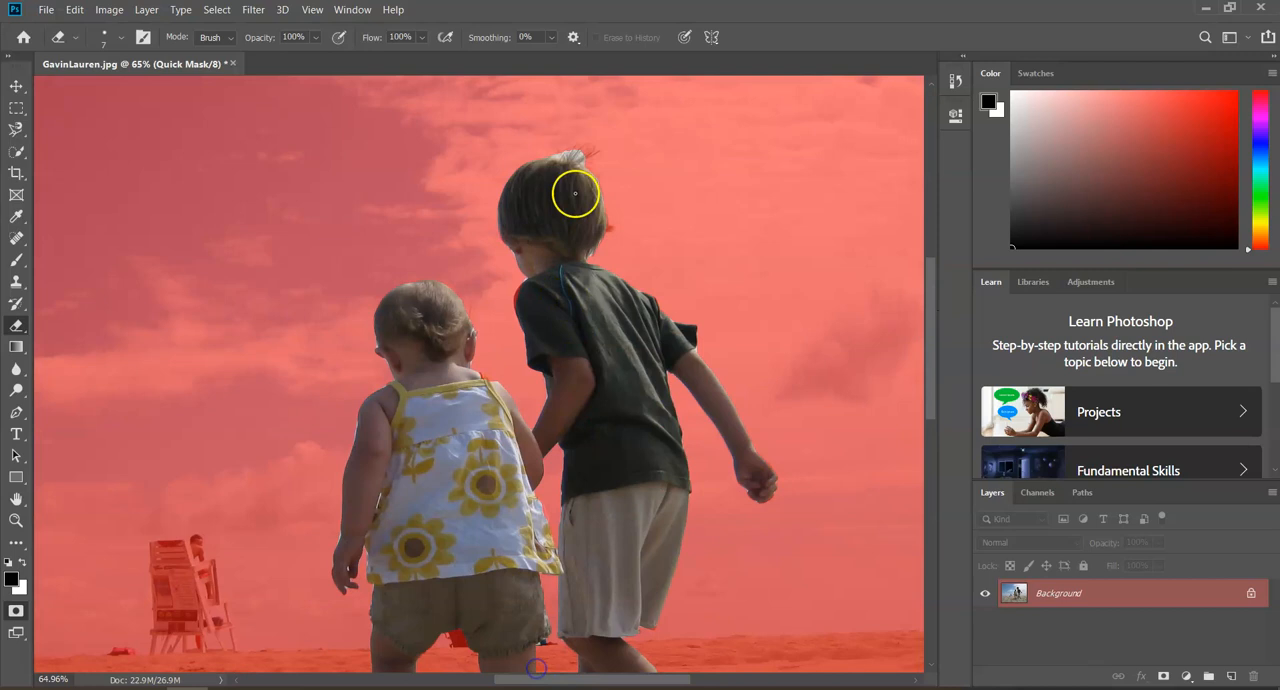
pyautogui.scroll(9, 569, 191)
pyautogui.moveTo(589, 154)
pyautogui.mouseDown()
pyautogui.moveTo(663, 278)
pyautogui.moveTo(639, 282)
pyautogui.mouseUp()
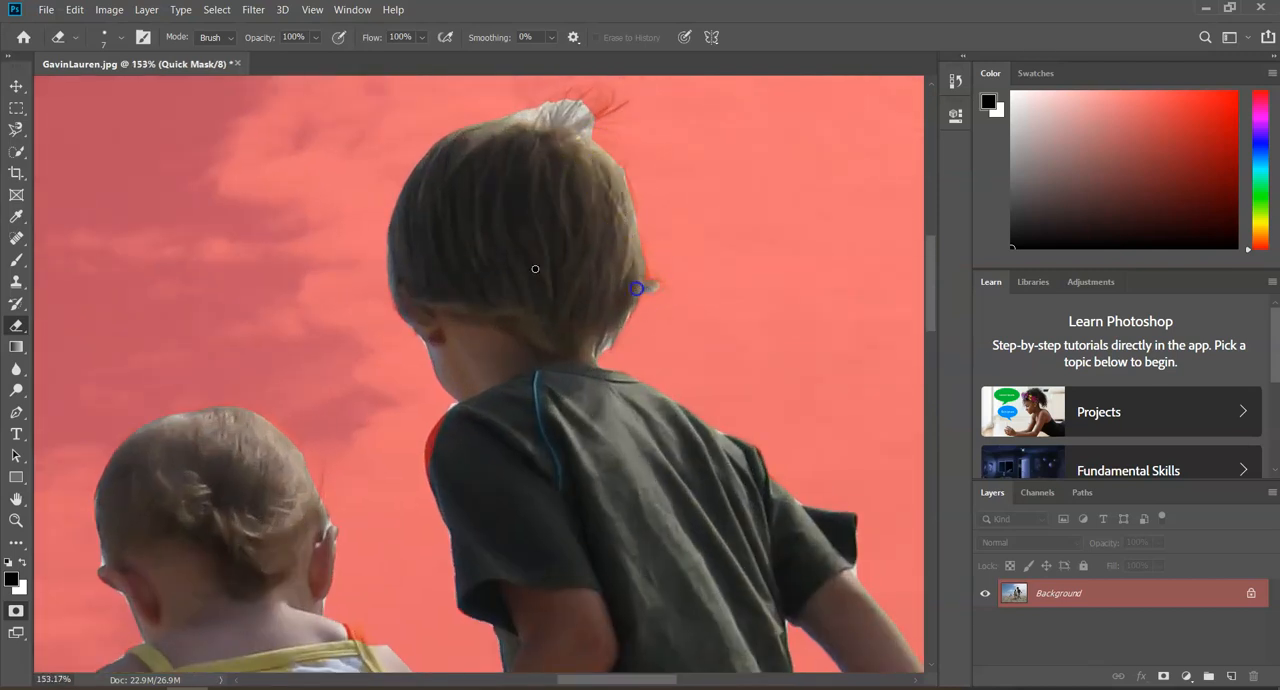
pyautogui.click(16, 261)
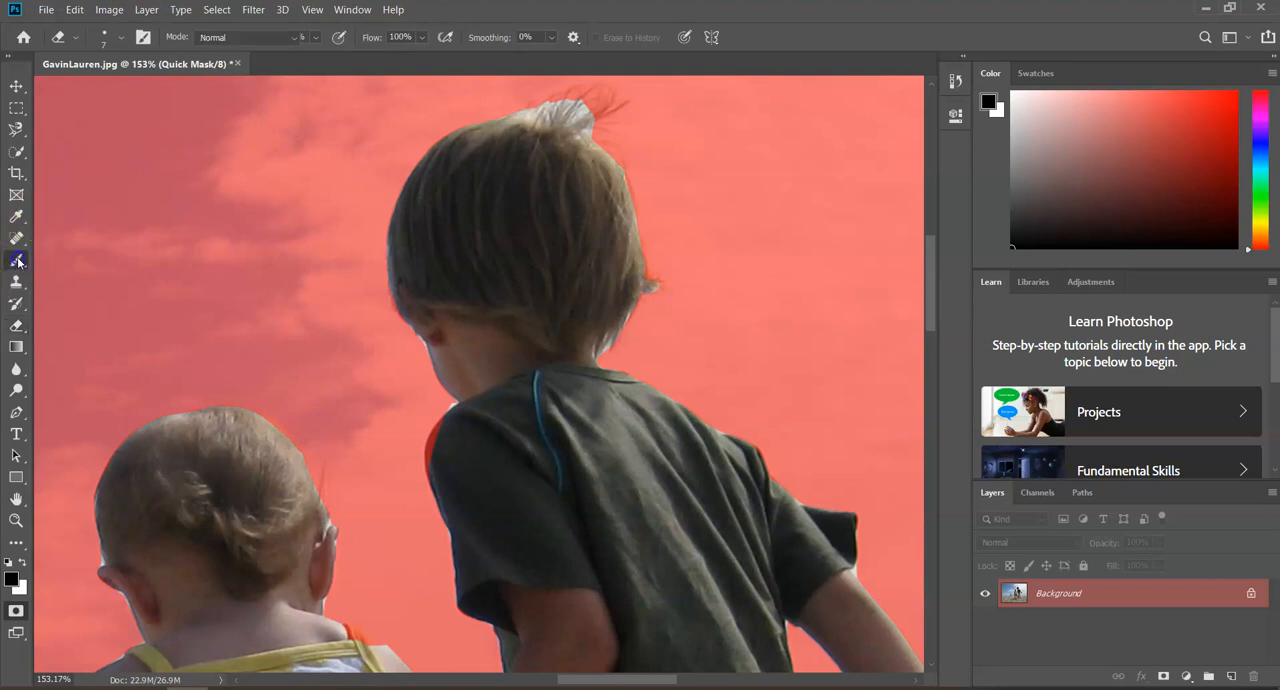
pyautogui.click(120, 37)
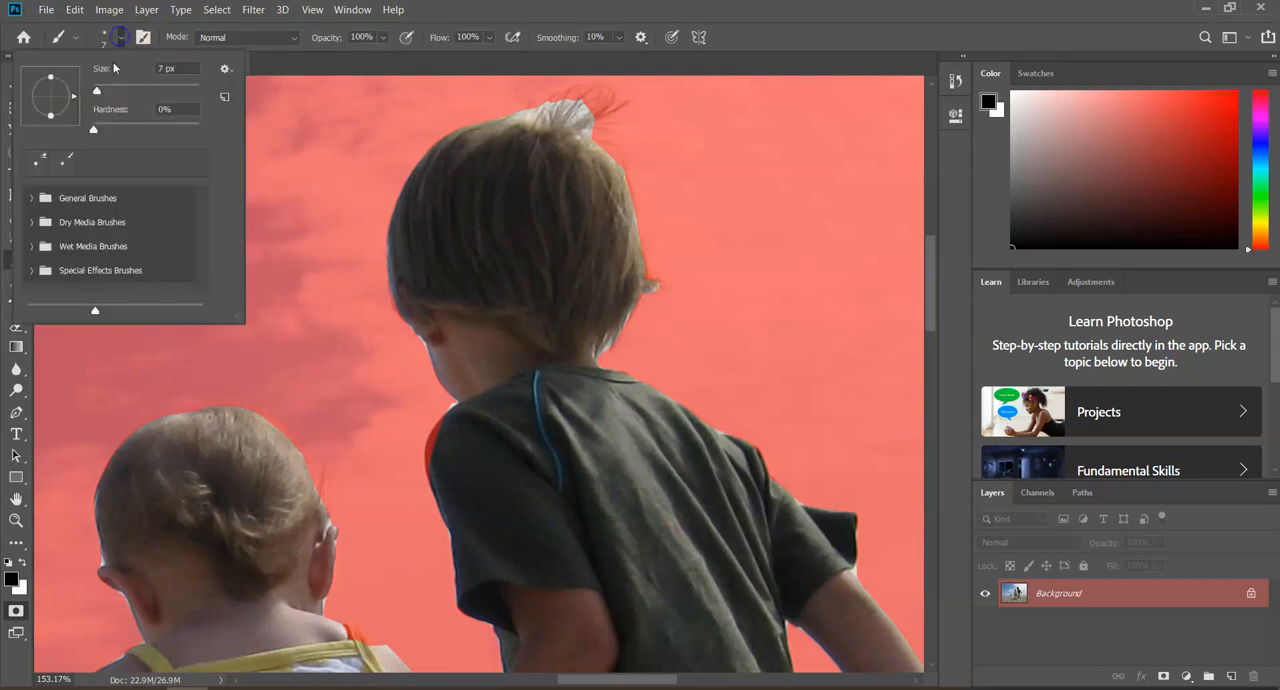
pyautogui.moveTo(98, 89); pyautogui.dragTo(86, 93)
pyautogui.press('Return')
# Paint the mask with the fine Brush over the sky showing between the hair strands on top of the boy's head
pyautogui.scroll(3, 594, 120)
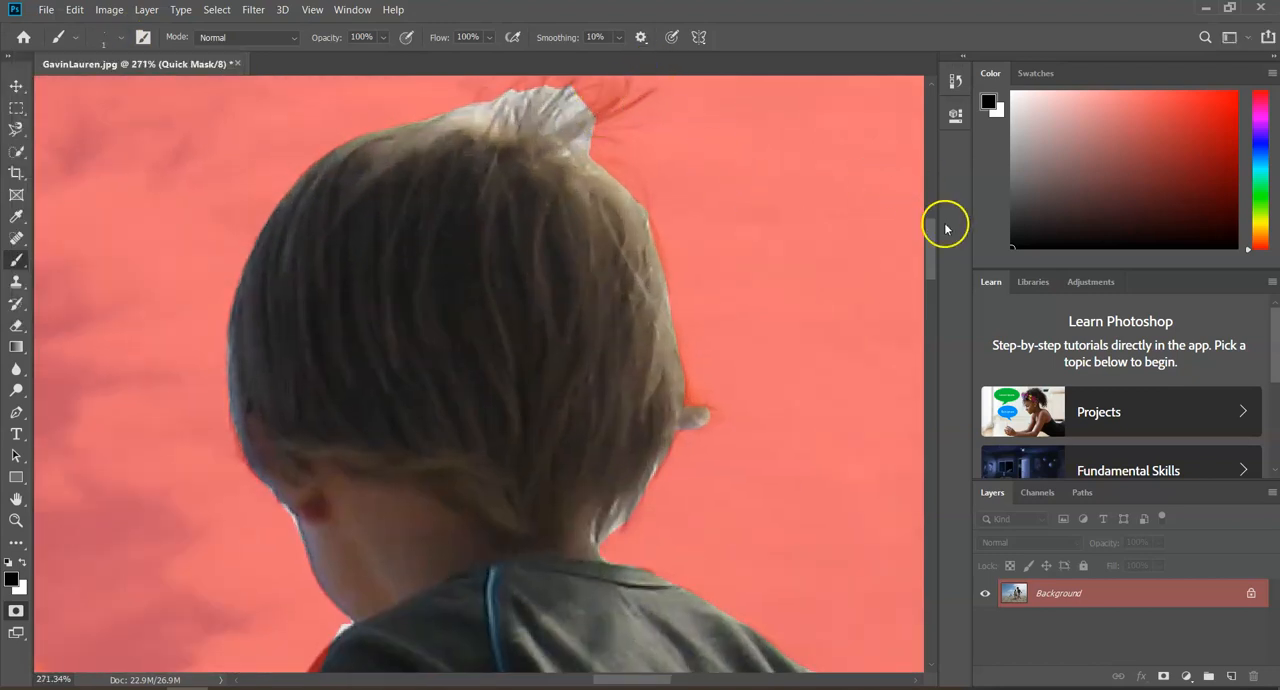
pyautogui.moveTo(930, 238); pyautogui.dragTo(926, 210)
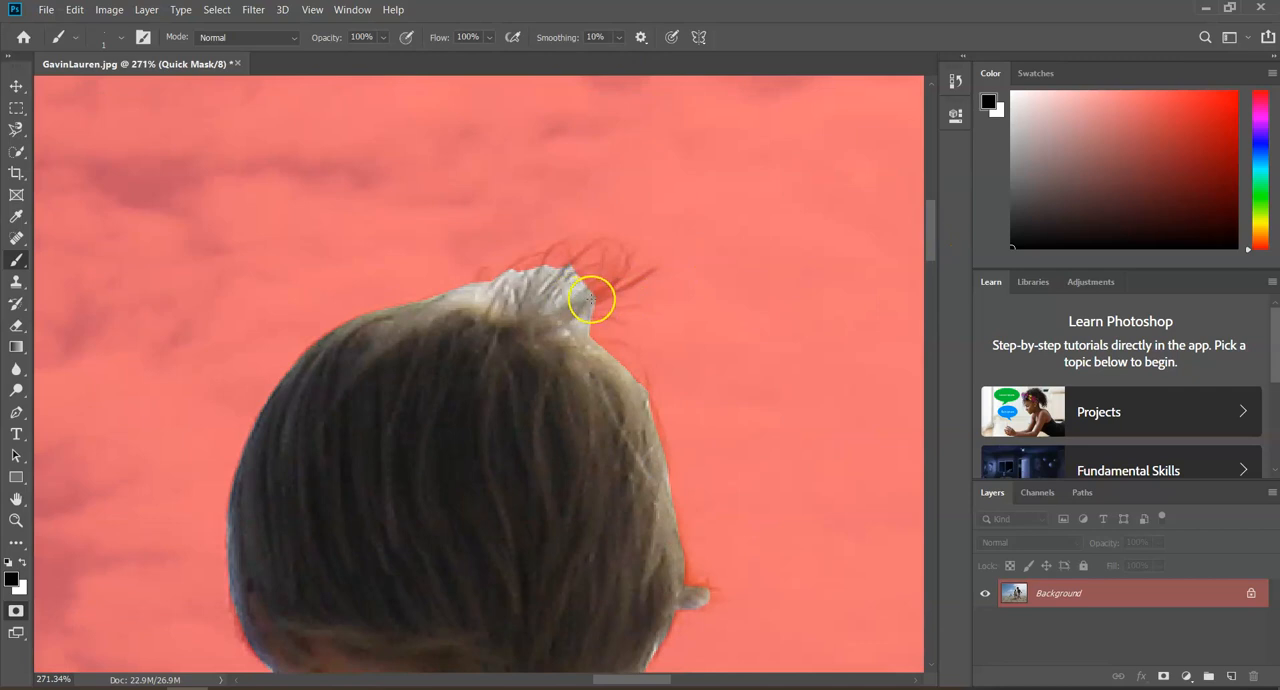
pyautogui.moveTo(578, 289); pyautogui.dragTo(479, 290)
pyautogui.click(475, 296)
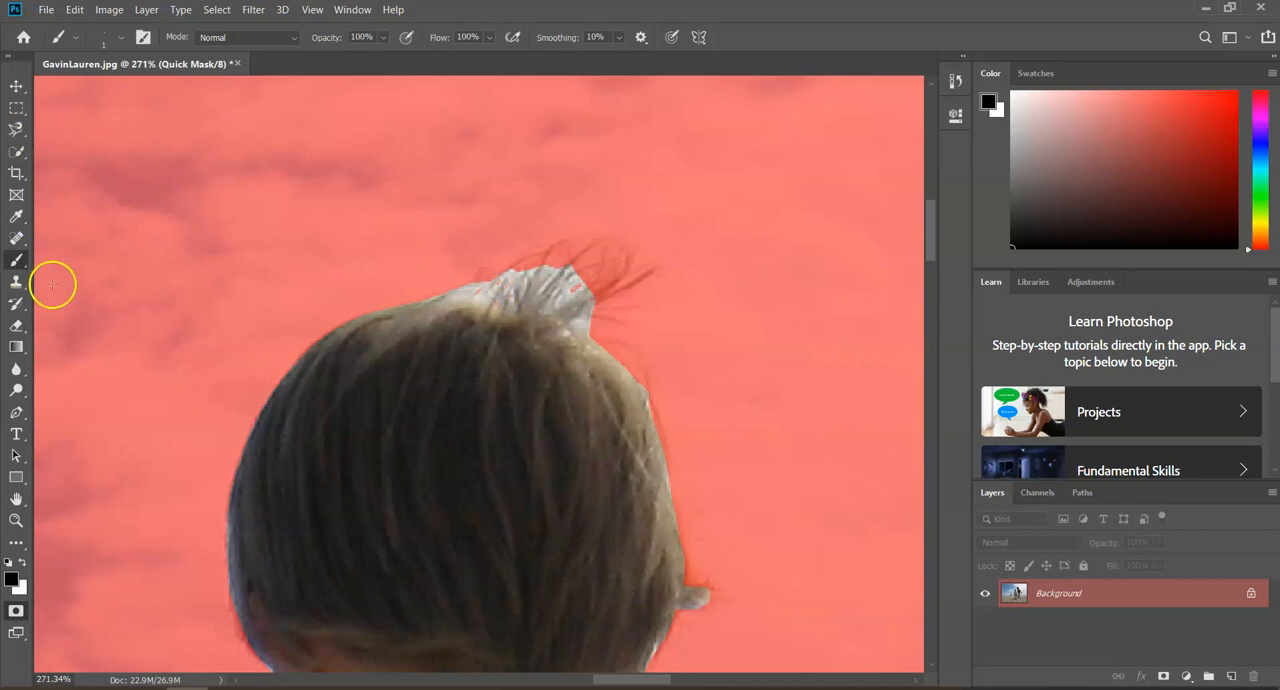
# Set the Eraser size to 1 px and erase the mask from the wispy hair strands on top of the boy's head
pyautogui.click(20, 324)
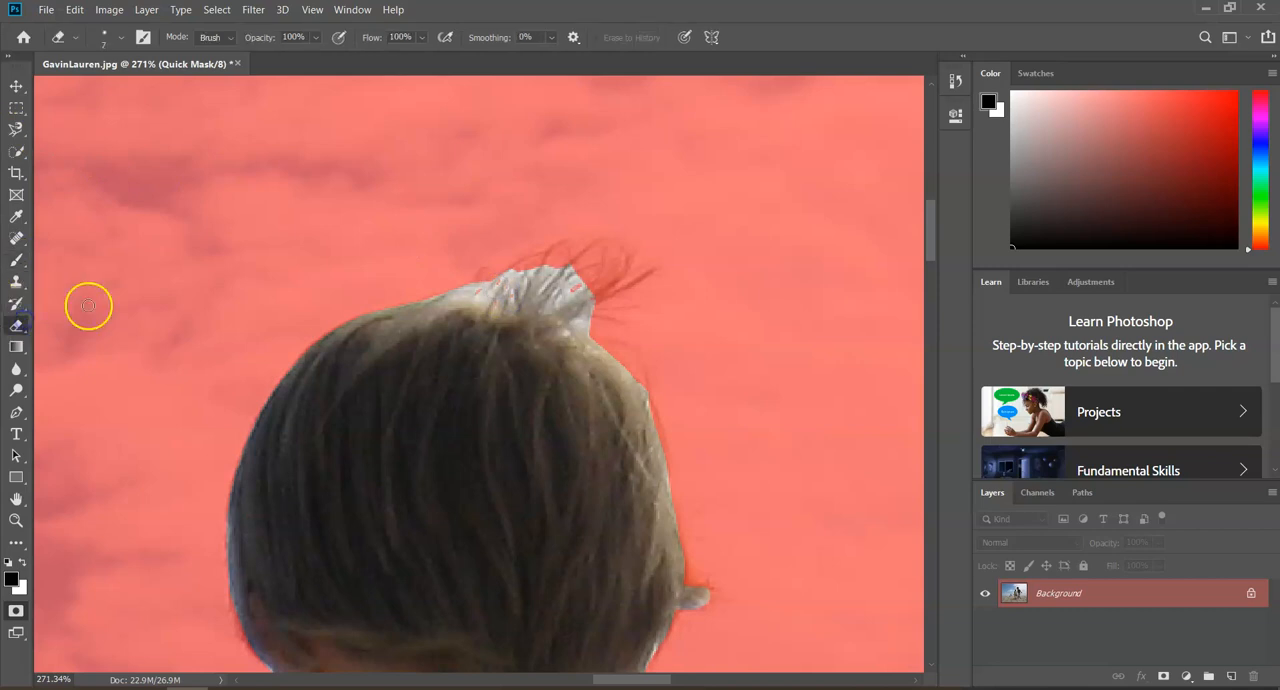
pyautogui.click(120, 42)
pyautogui.moveTo(98, 92); pyautogui.dragTo(92, 92)
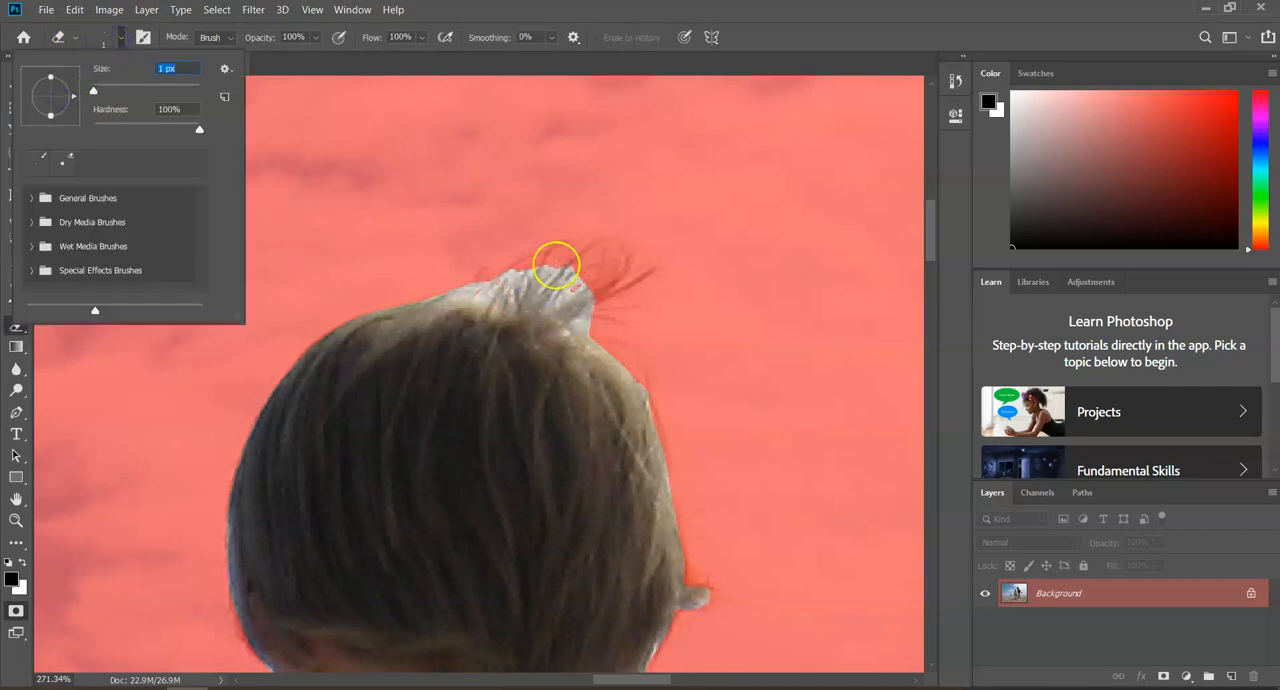
pyautogui.click(545, 262)
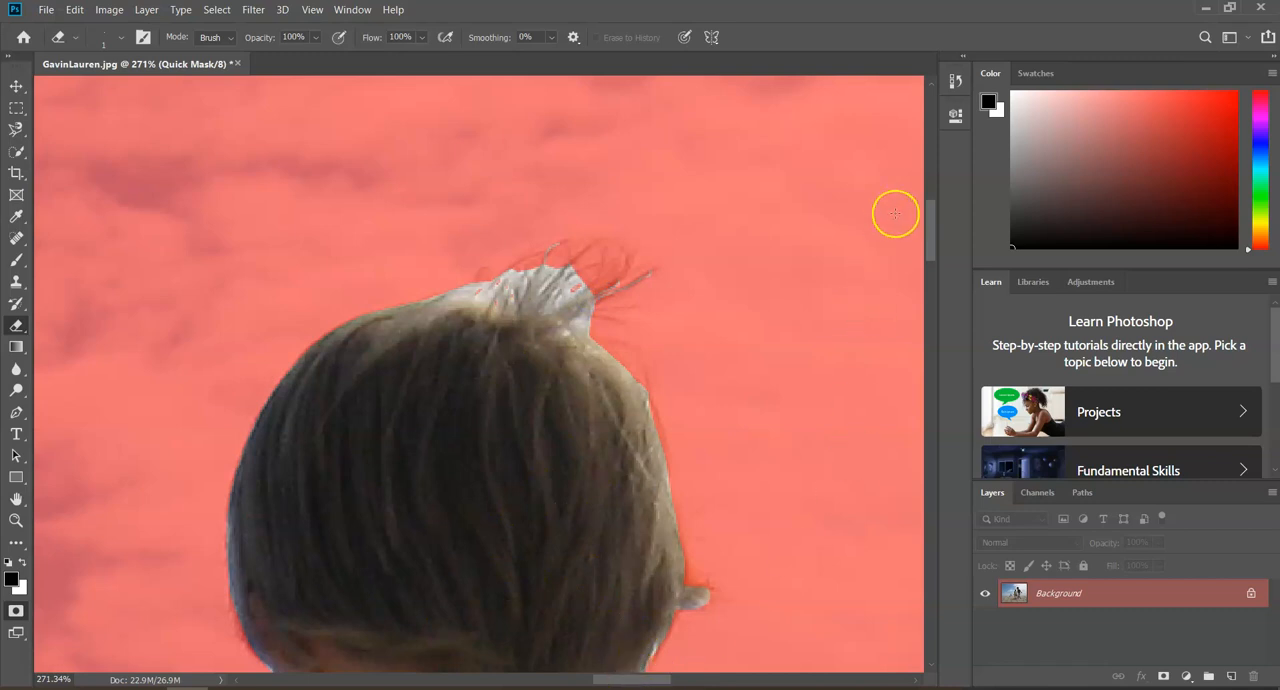
# Set the Eraser size to 9 px and erase the mask along the outer edge of the boy's left shoulder
pyautogui.moveTo(929, 224); pyautogui.dragTo(944, 263)
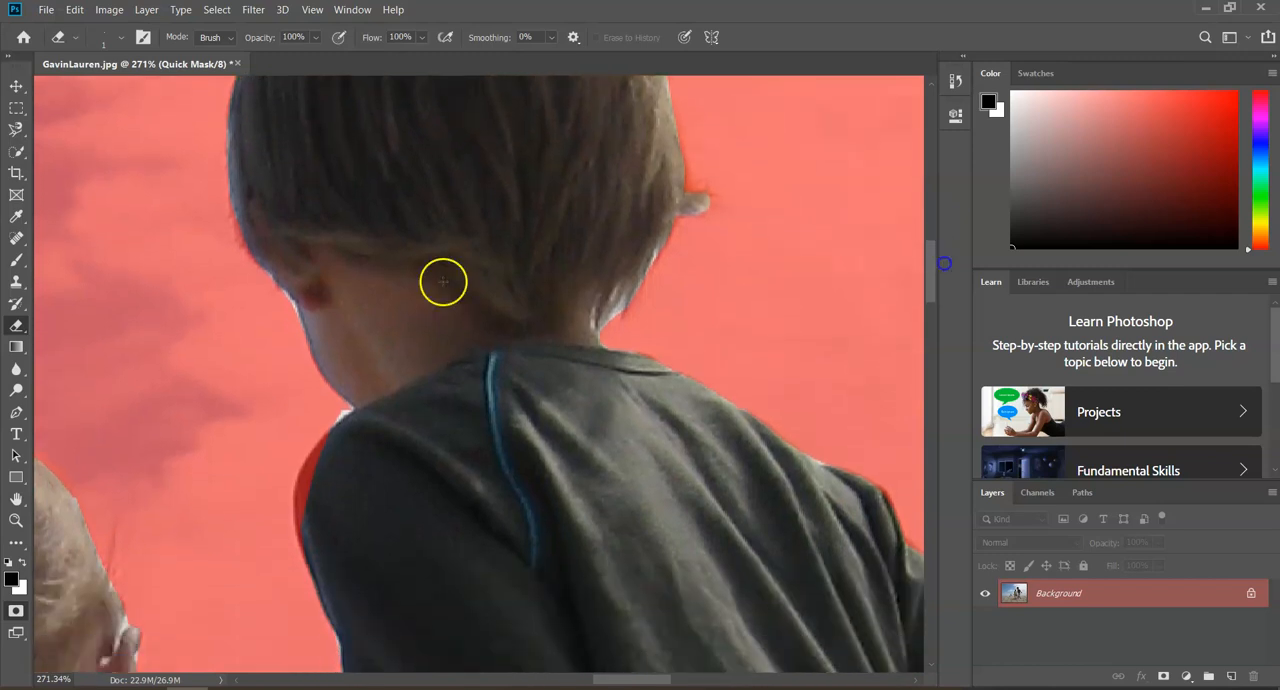
pyautogui.click(120, 38)
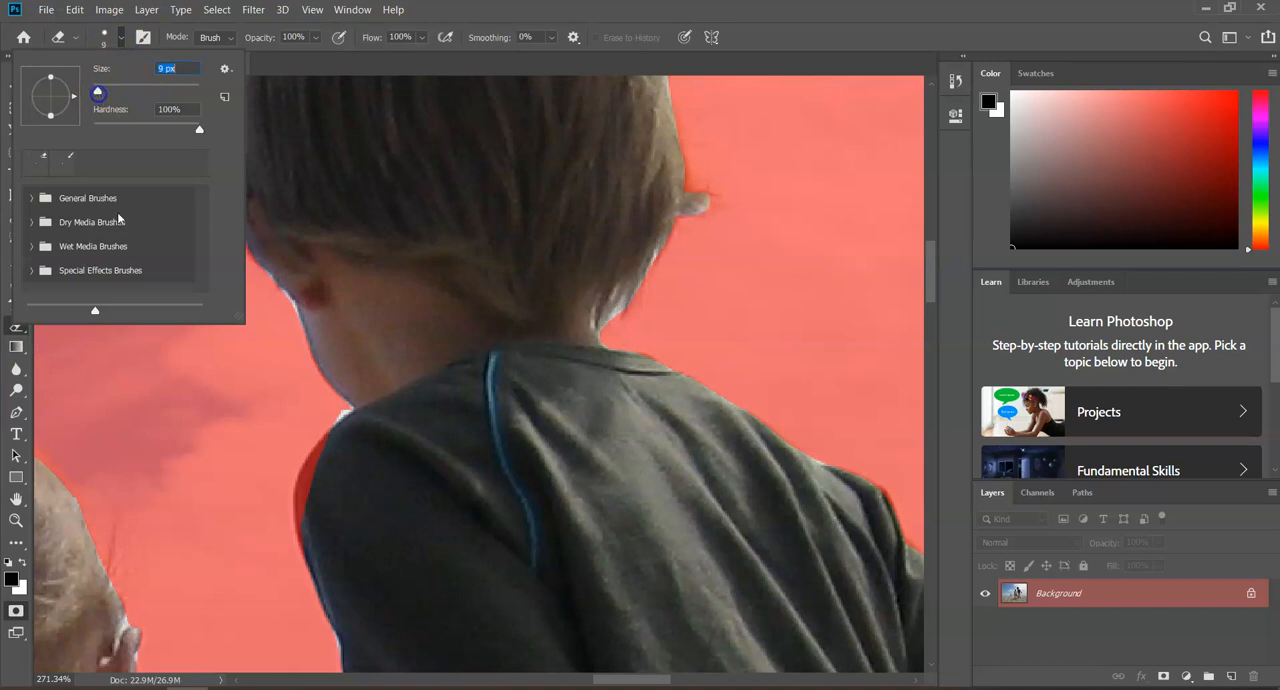
pyautogui.moveTo(331, 450); pyautogui.dragTo(319, 462)
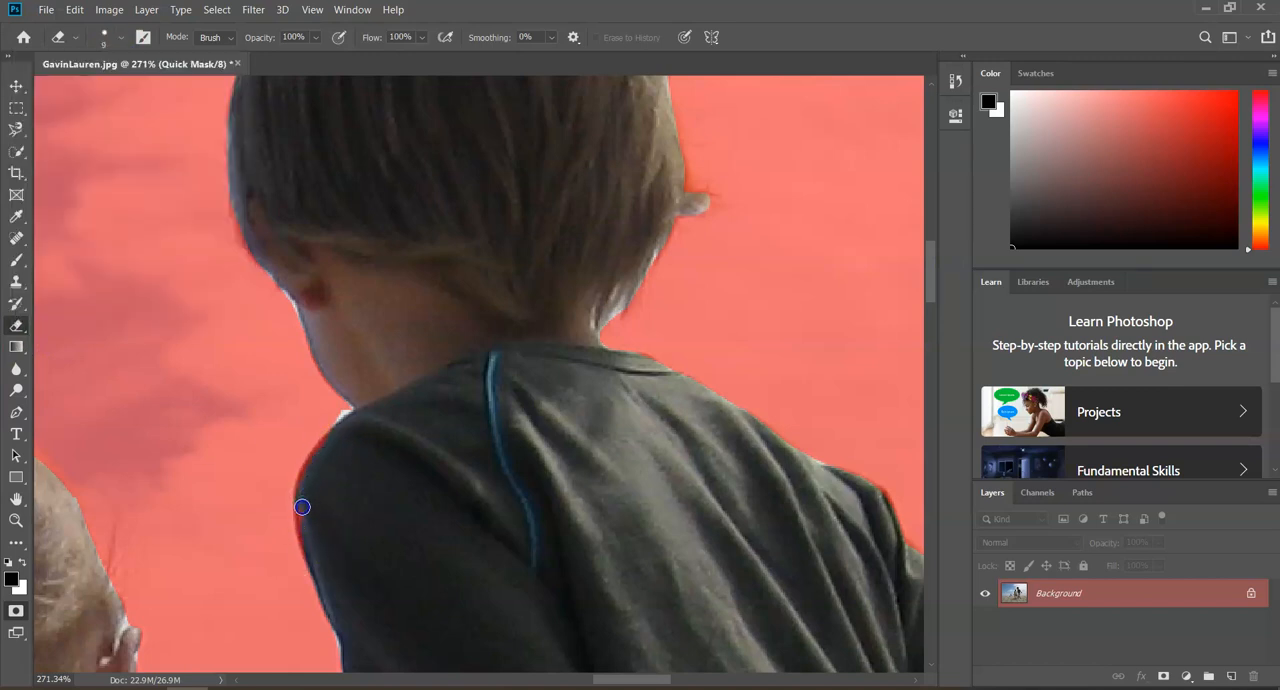
pyautogui.moveTo(606, 681); pyautogui.dragTo(566, 683)
pyautogui.moveTo(927, 277); pyautogui.dragTo(930, 317)
pyautogui.moveTo(630, 505)
pyautogui.mouseDown()
pyautogui.moveTo(558, 475)
pyautogui.moveTo(602, 498)
pyautogui.mouseUp()
pyautogui.scroll(-20, 617, 564)
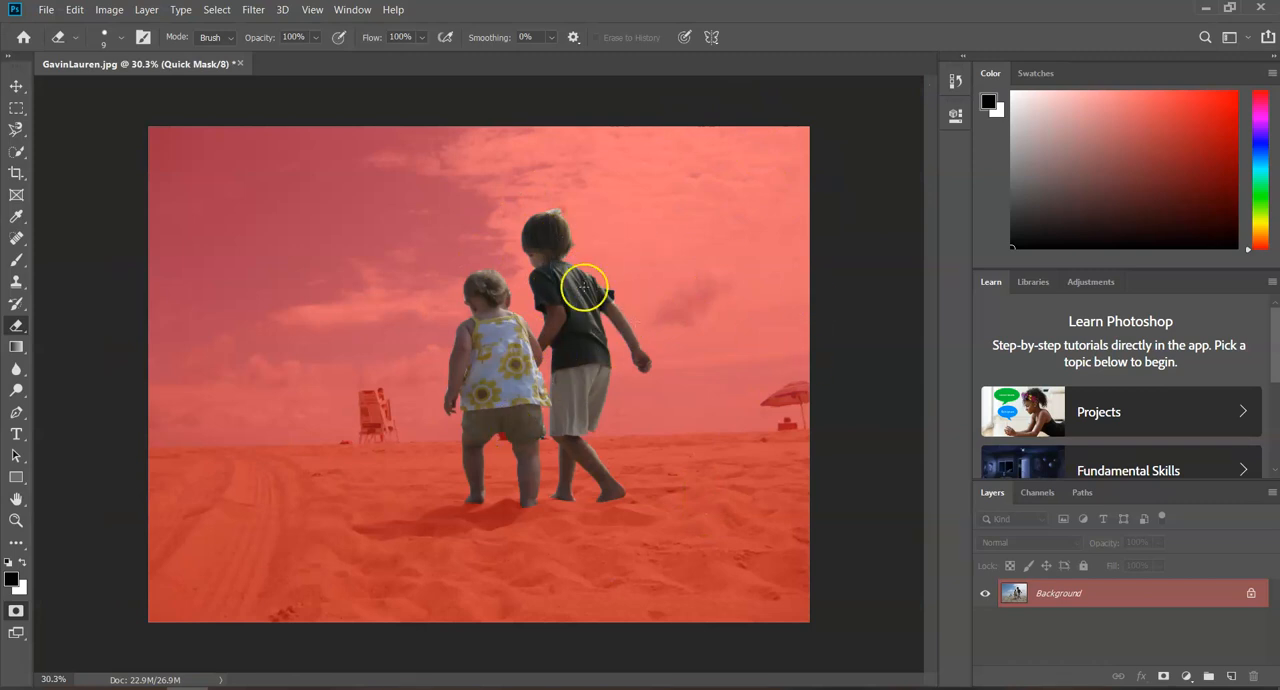
# Leave Quick Mask mode and invert the selection to cover the background instead of the children
pyautogui.click(17, 614)
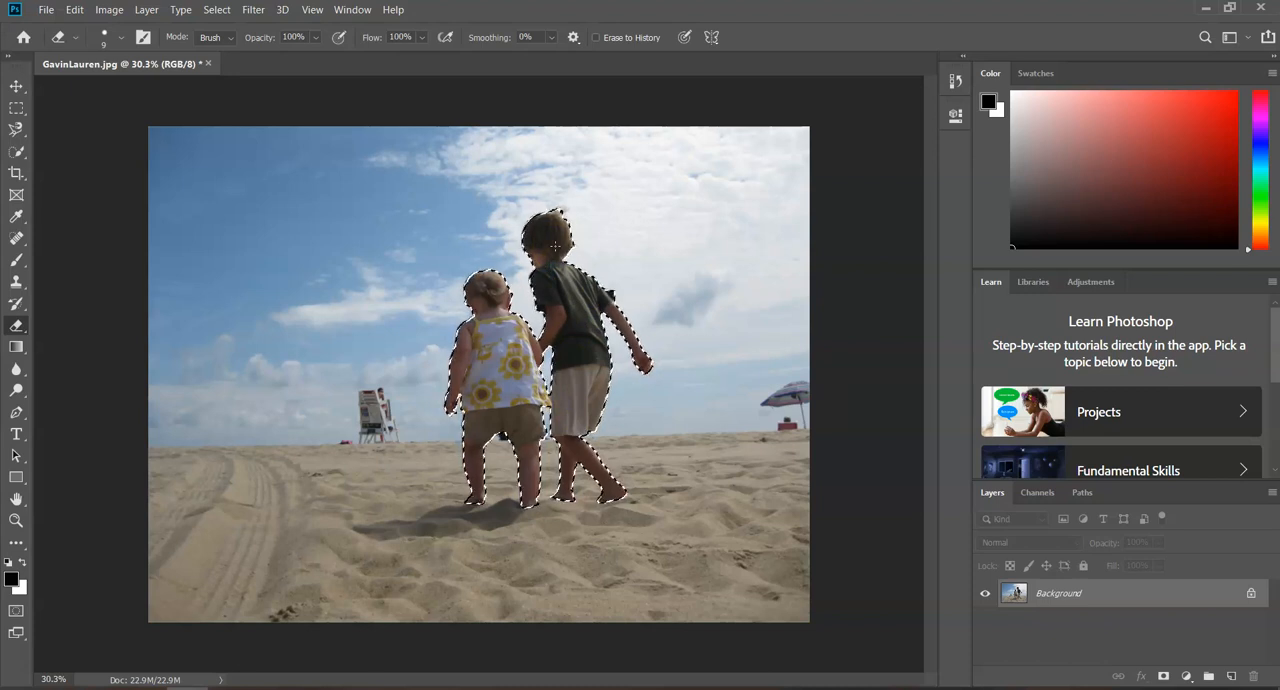
pyautogui.click(216, 10)
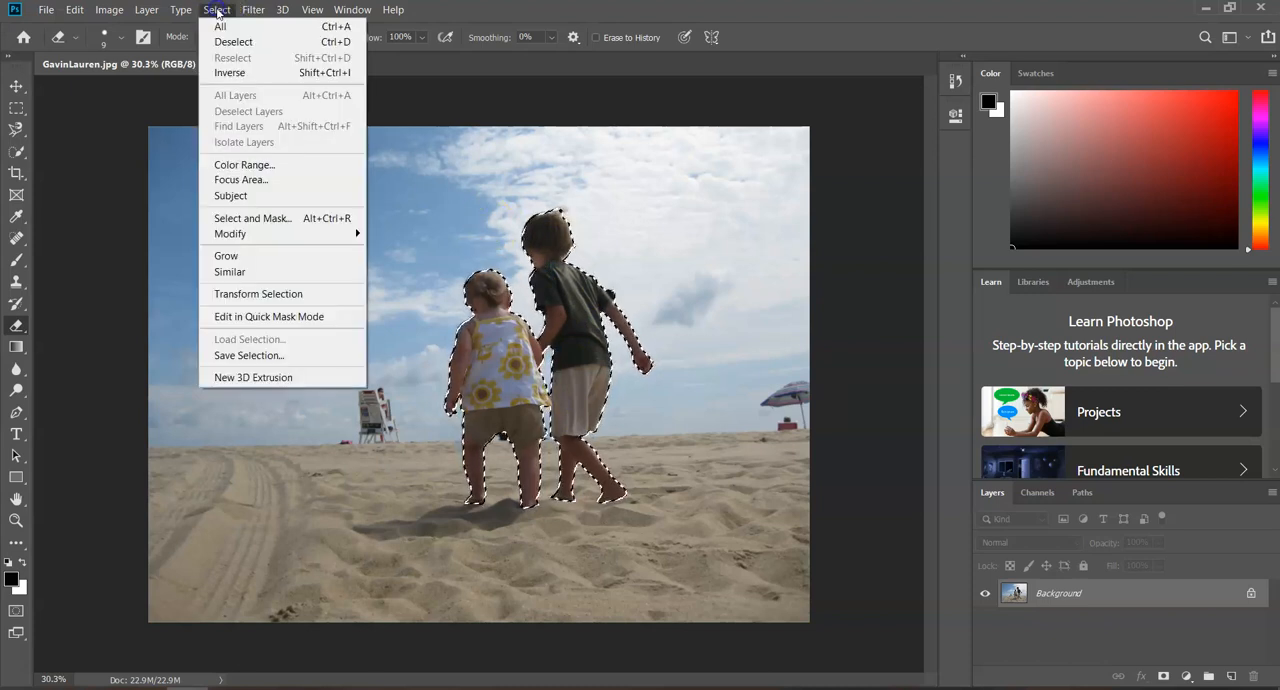
pyautogui.click(228, 73)
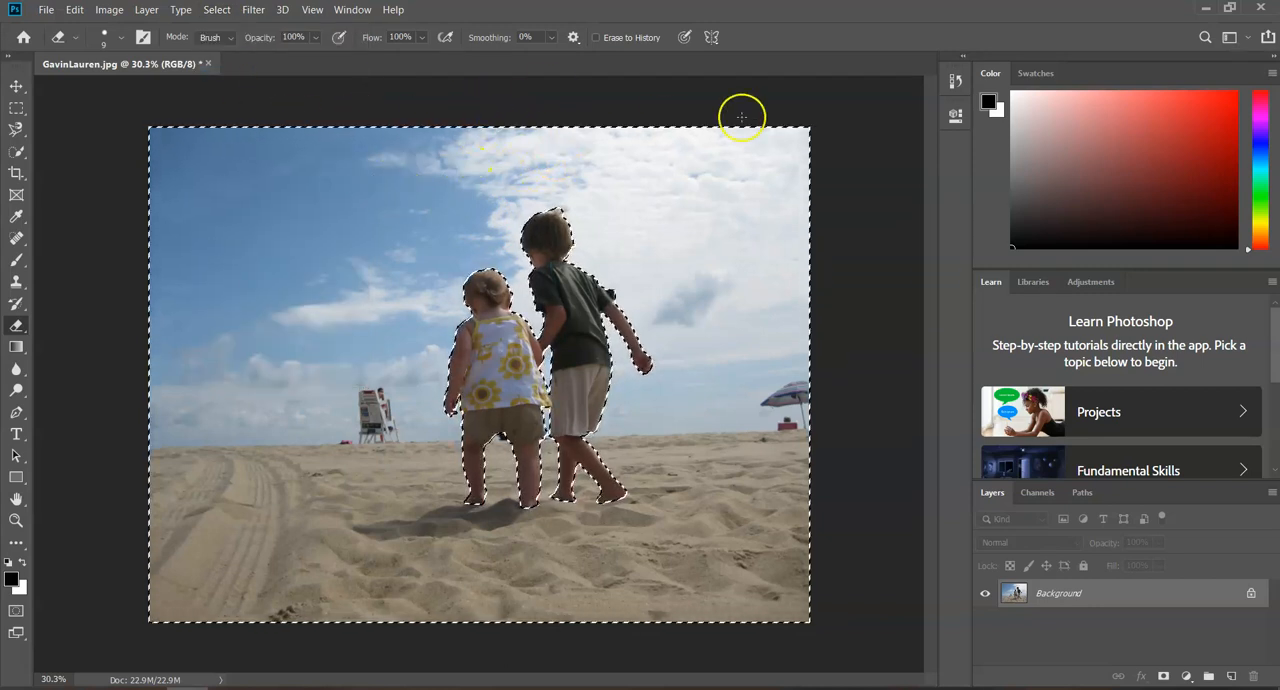
# Examine the inverted mask over both children in Quick Mask mode, especially around the boy's hair, and return to standard mode
pyautogui.click(16, 612)
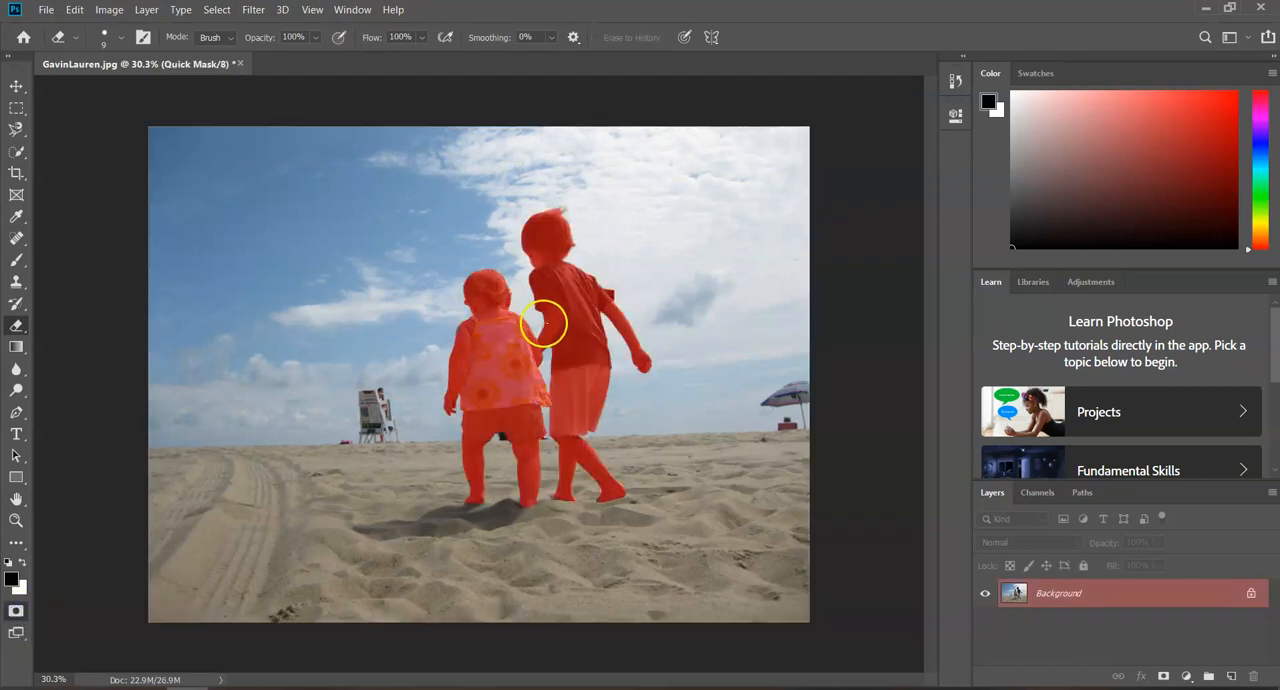
pyautogui.scroll(5, 476, 320)
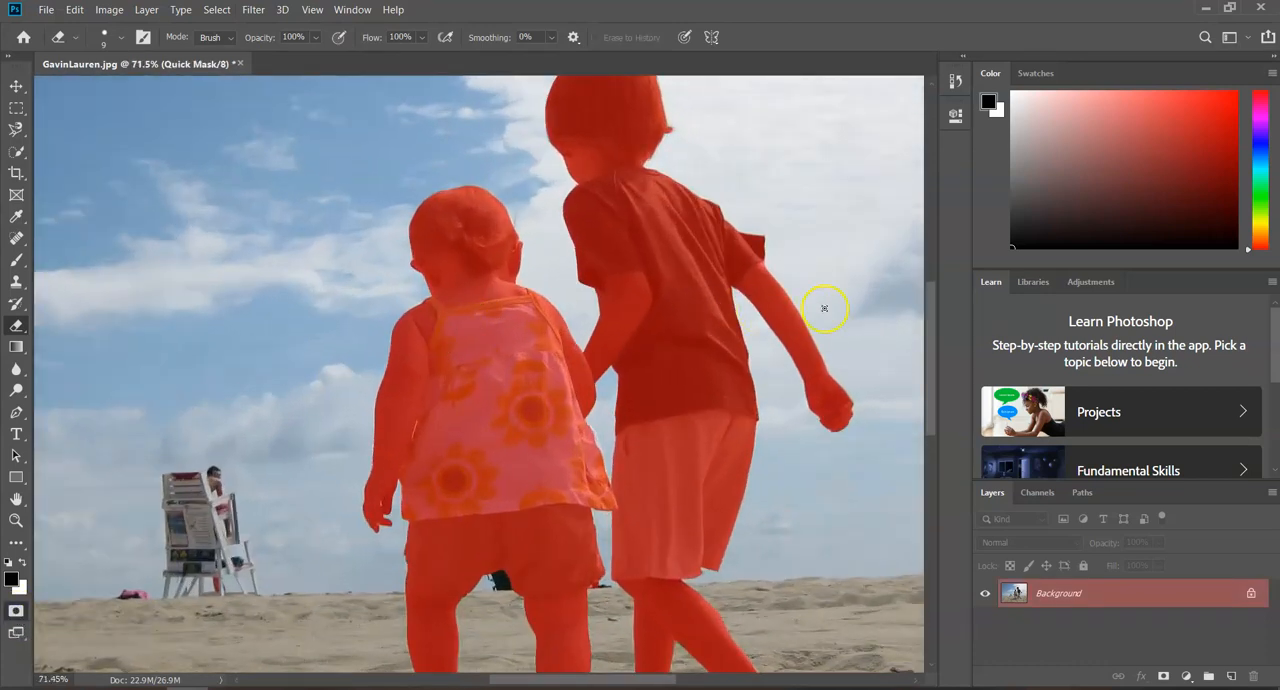
pyautogui.moveTo(930, 297); pyautogui.dragTo(931, 264)
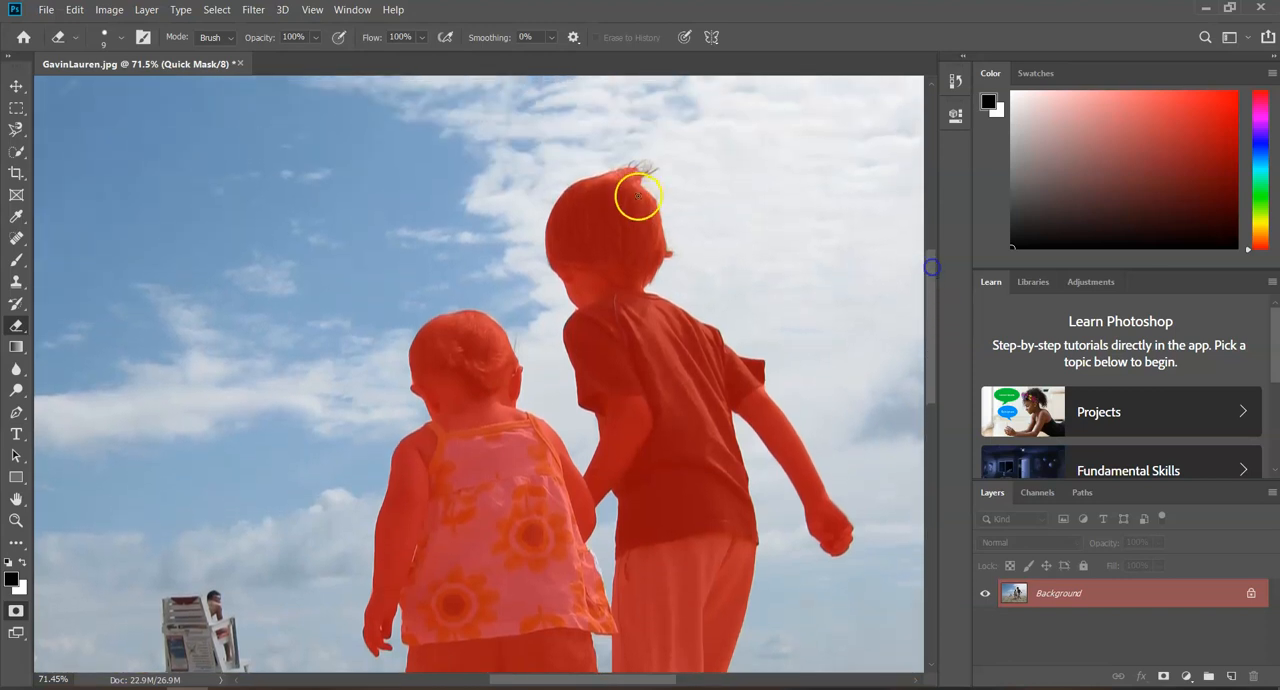
pyautogui.scroll(3, 646, 143)
pyautogui.scroll(5, 646, 143)
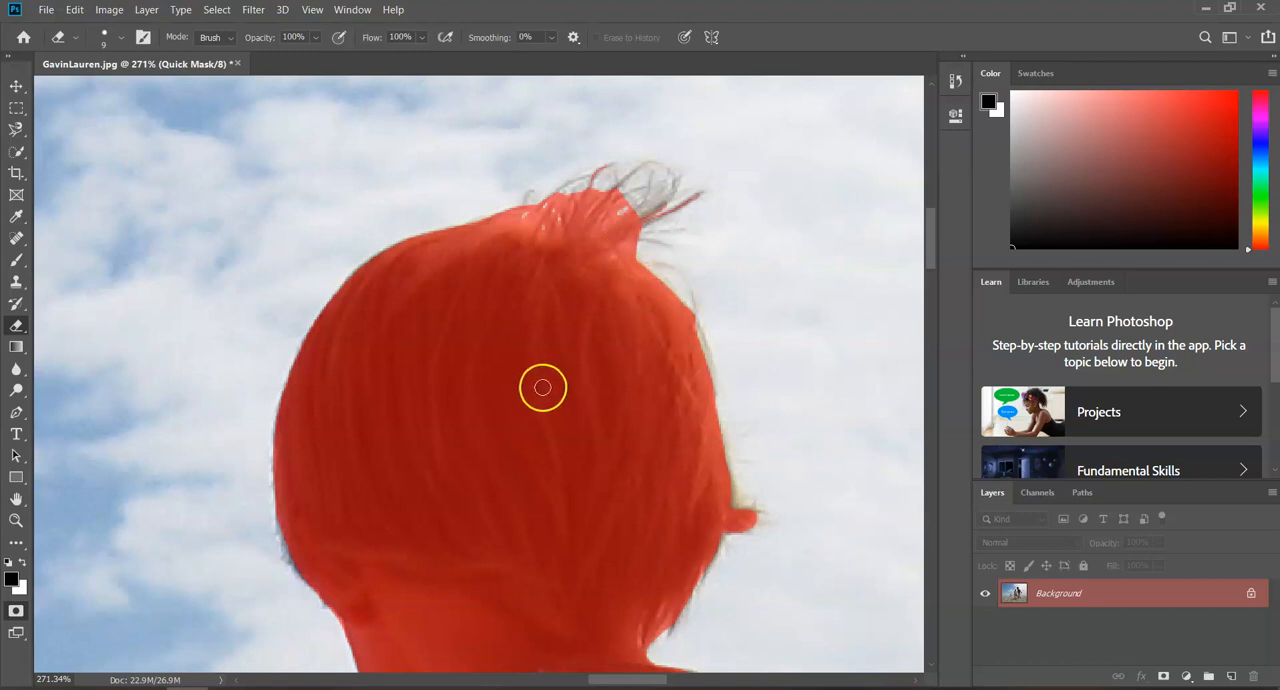
pyautogui.scroll(-8, 457, 514)
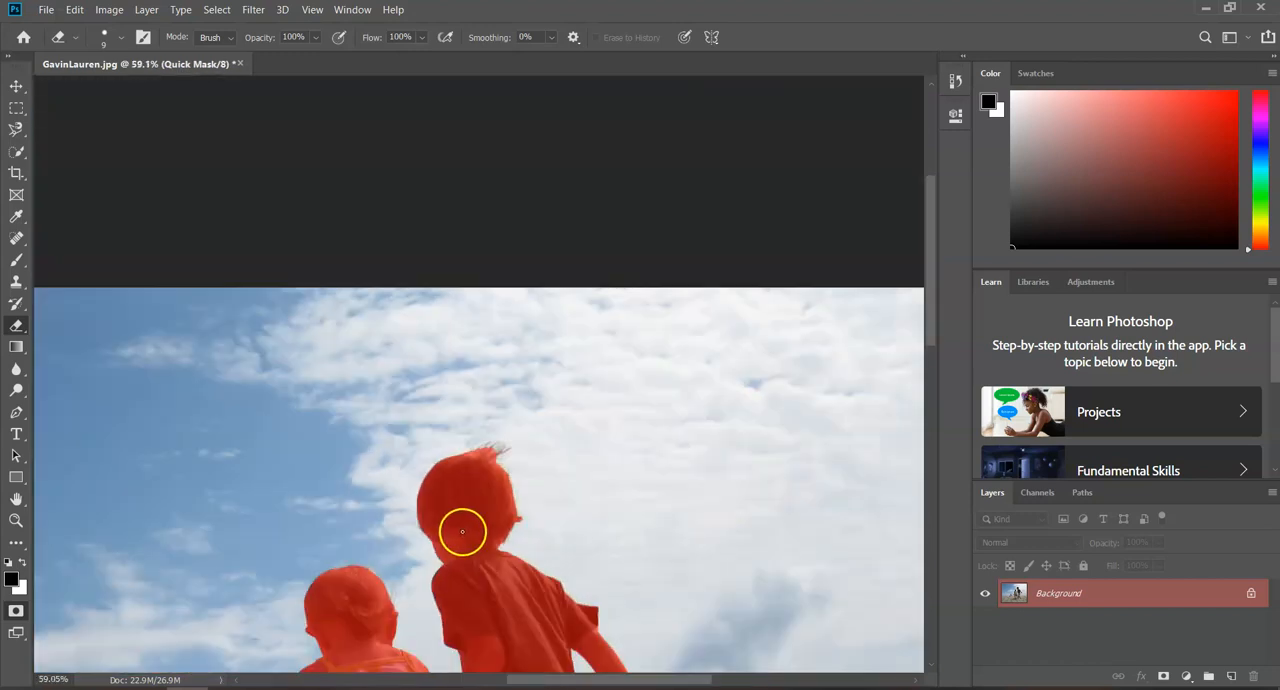
pyautogui.scroll(-5, 466, 535)
pyautogui.scroll(4, 493, 373)
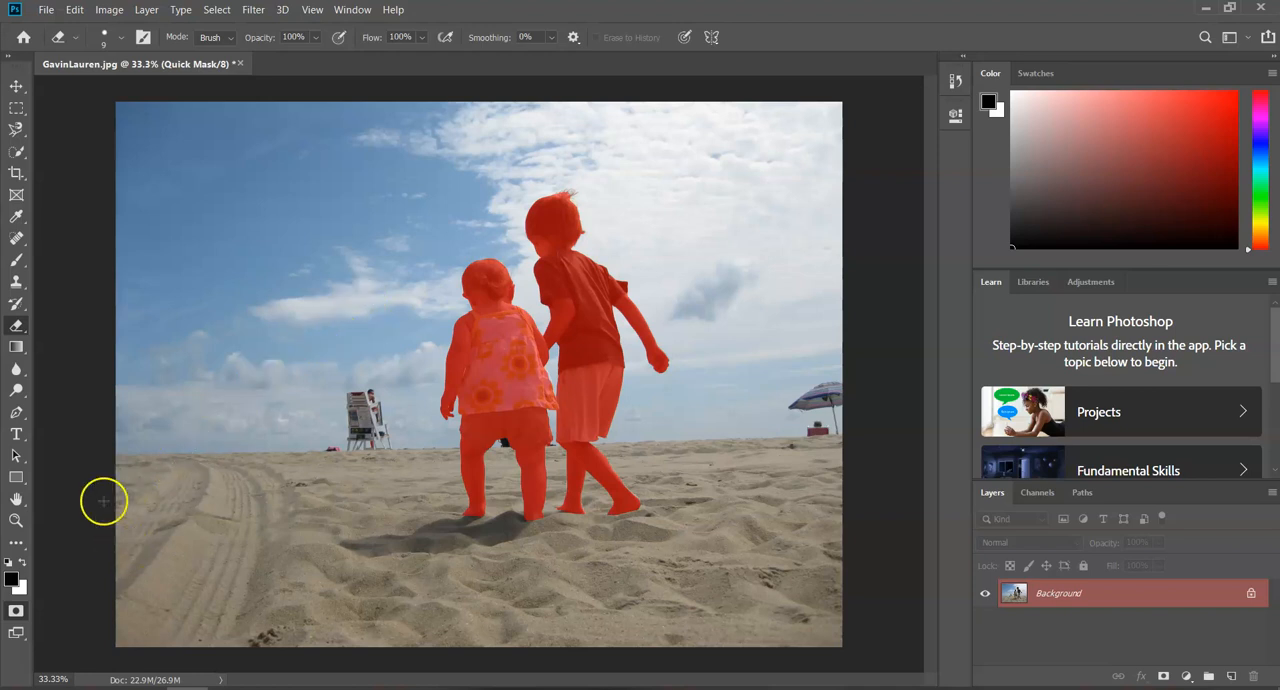
pyautogui.click(16, 612)
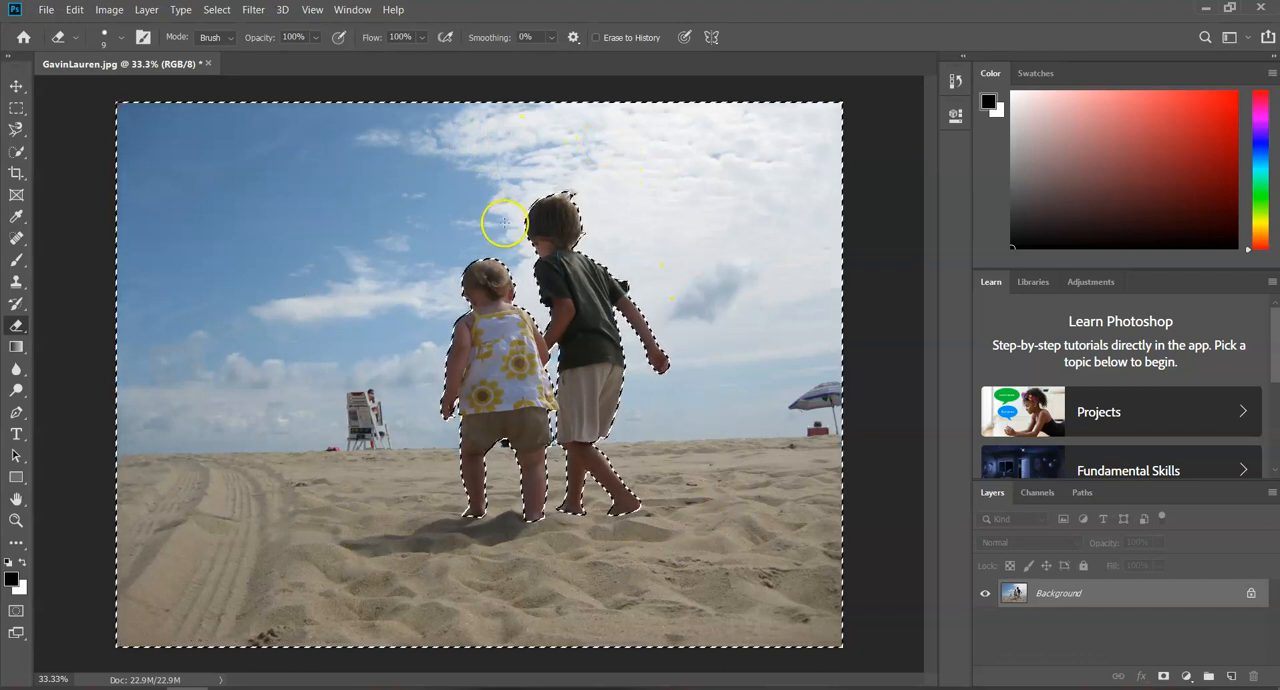
# Start a Black & White adjustment on the selected background and set Reds and Yellows to 300%
pyautogui.click(110, 10)
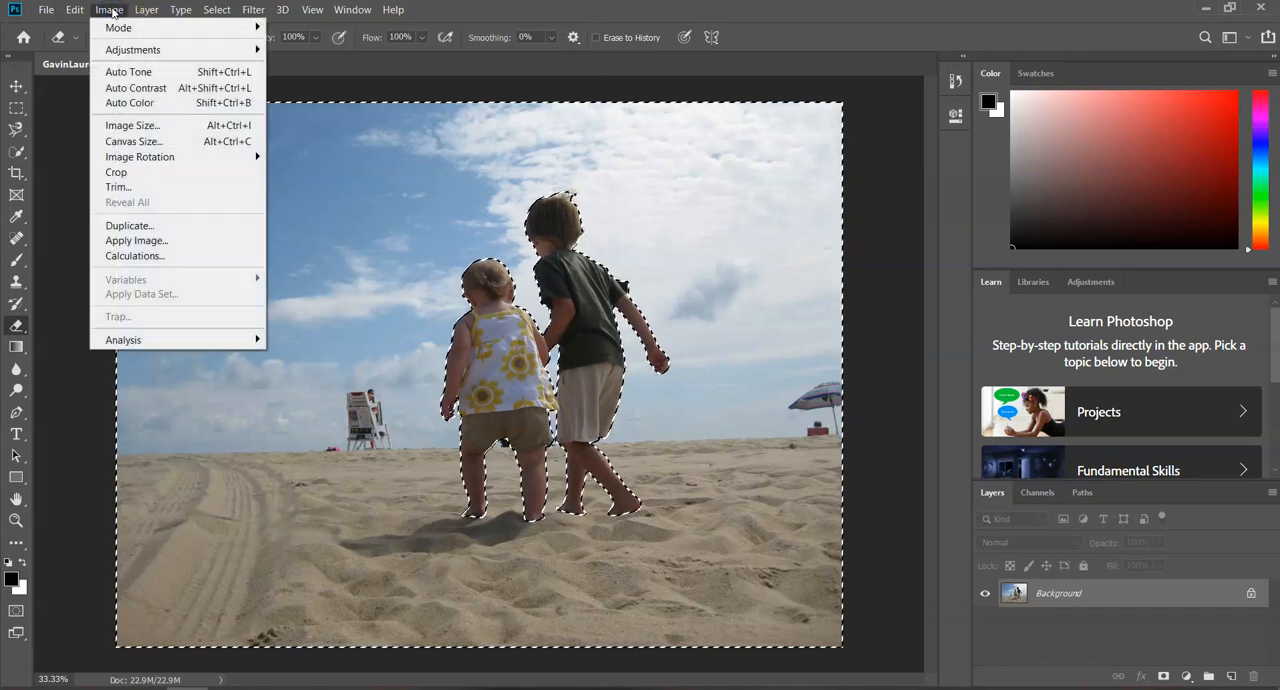
pyautogui.moveTo(124, 52)
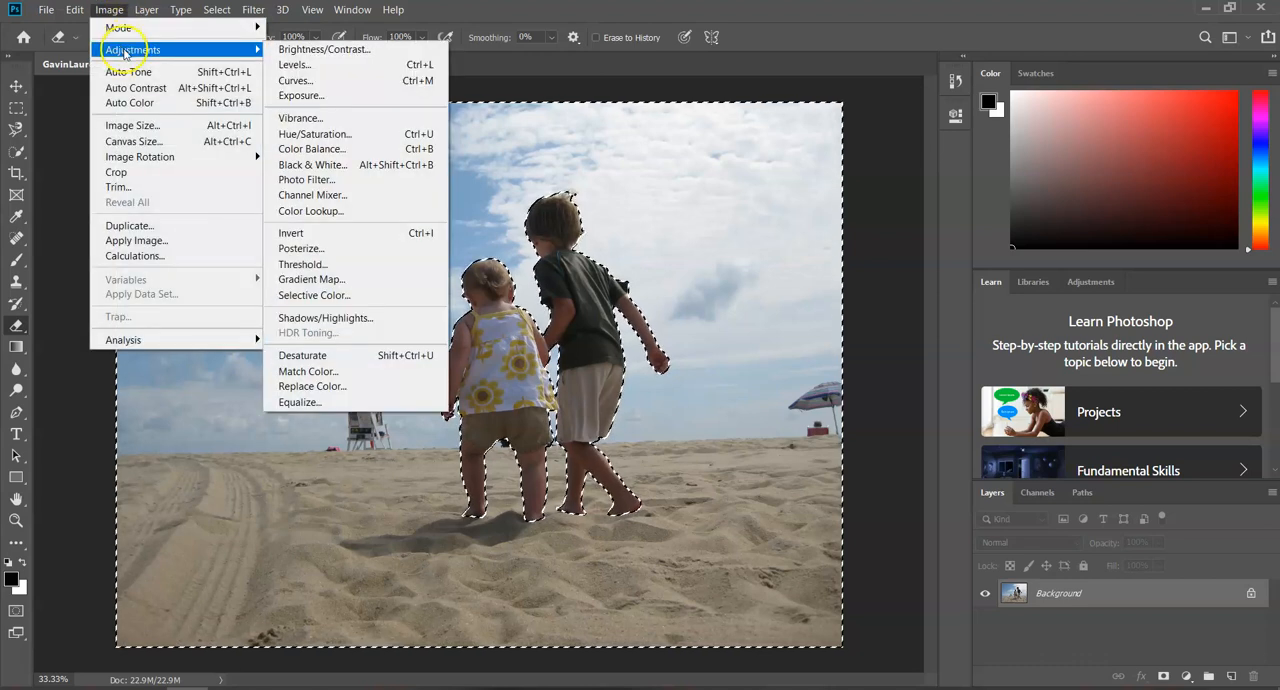
pyautogui.click(337, 165)
pyautogui.moveTo(498, 72); pyautogui.dragTo(916, 88)
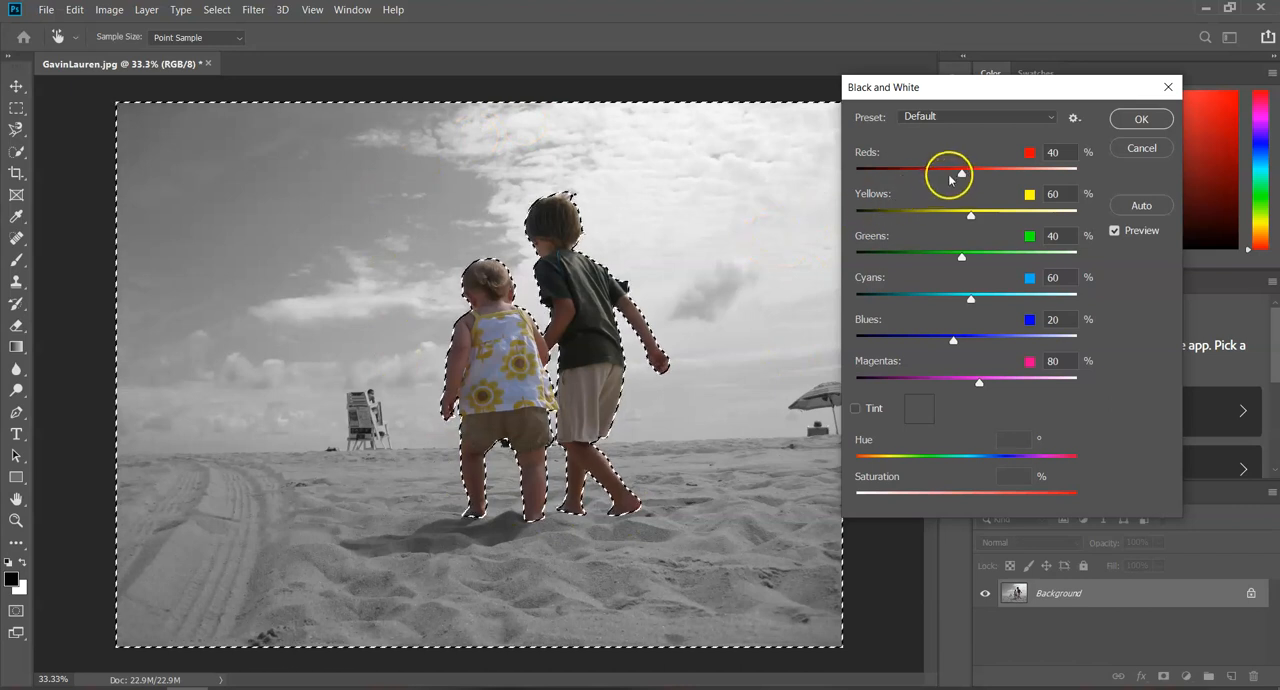
pyautogui.moveTo(962, 174); pyautogui.dragTo(874, 178)
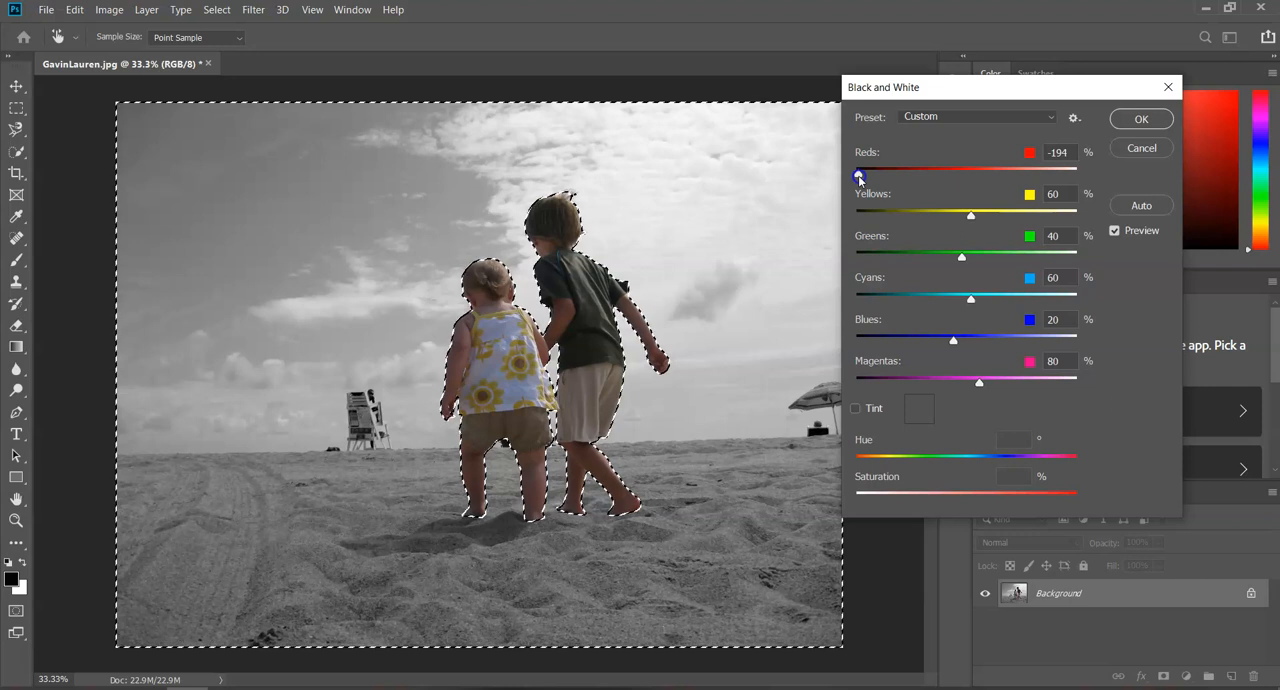
pyautogui.moveTo(859, 177); pyautogui.dragTo(856, 177)
pyautogui.moveTo(1067, 174); pyautogui.dragTo(1105, 167)
pyautogui.moveTo(968, 215)
pyautogui.mouseDown()
pyautogui.moveTo(861, 218)
pyautogui.moveTo(975, 220)
pyautogui.mouseUp()
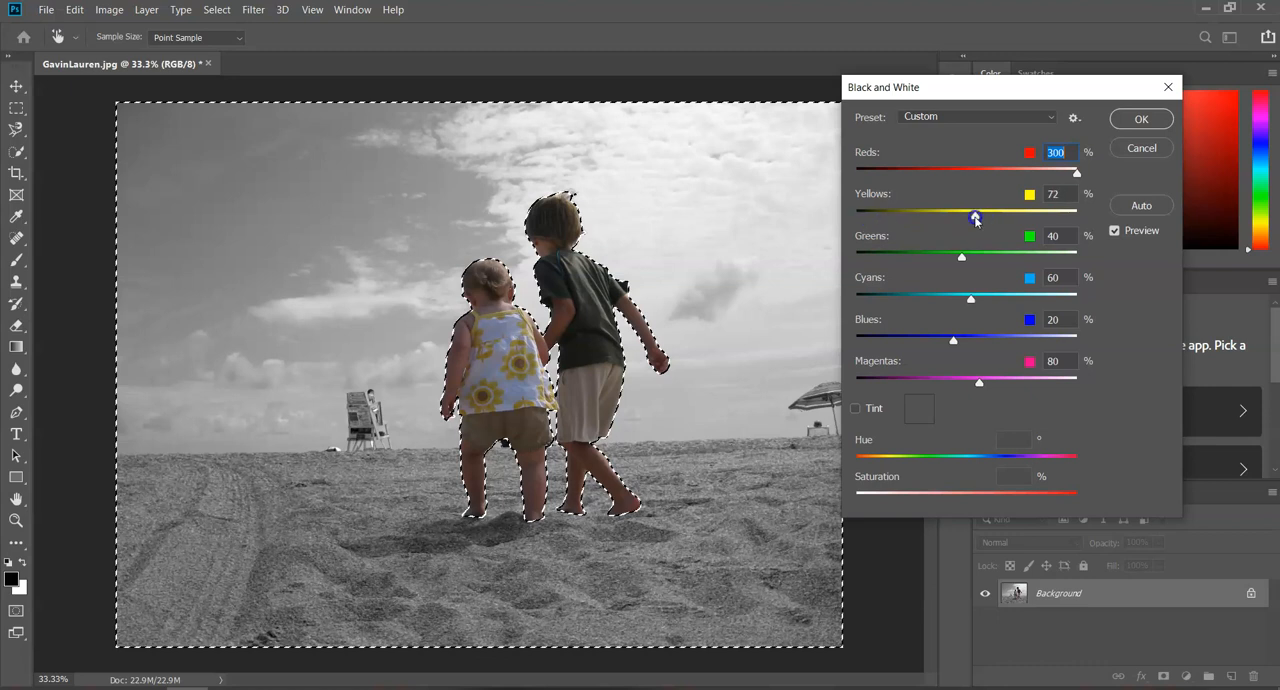
pyautogui.moveTo(1069, 205); pyautogui.dragTo(1087, 201)
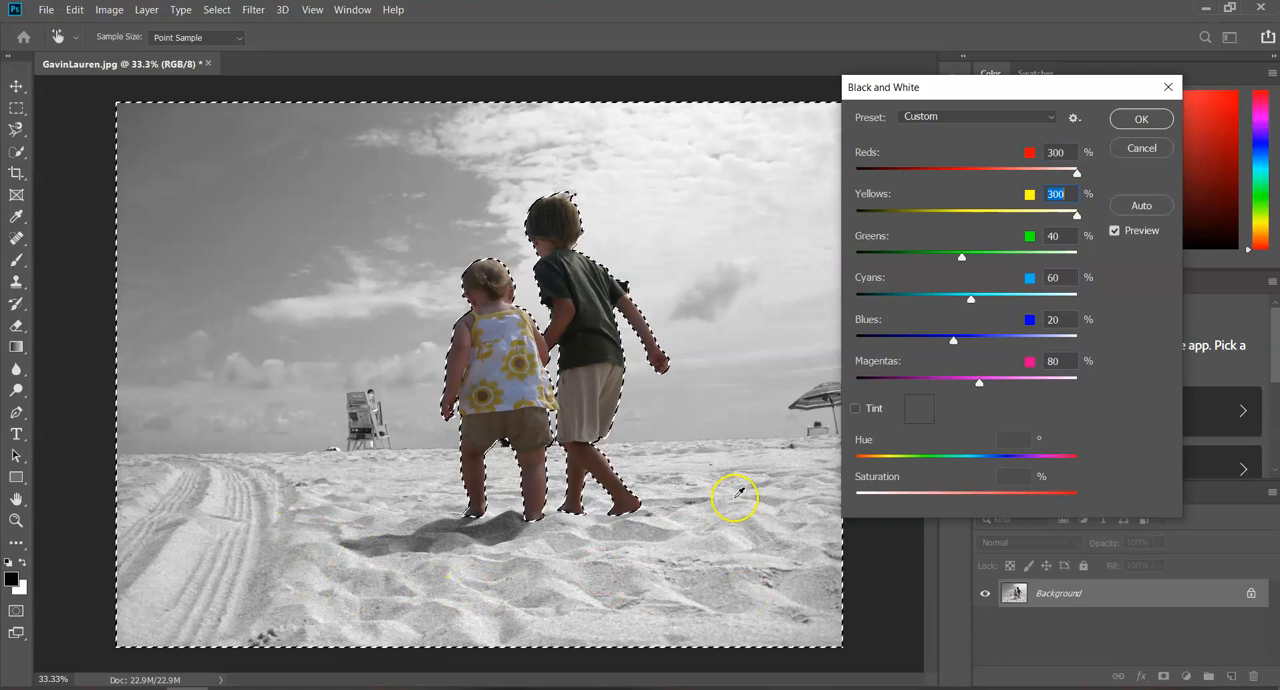
# Set the Black & White adjustment's Greens to 60% and Cyans to -200%
pyautogui.moveTo(960, 257); pyautogui.dragTo(1046, 263)
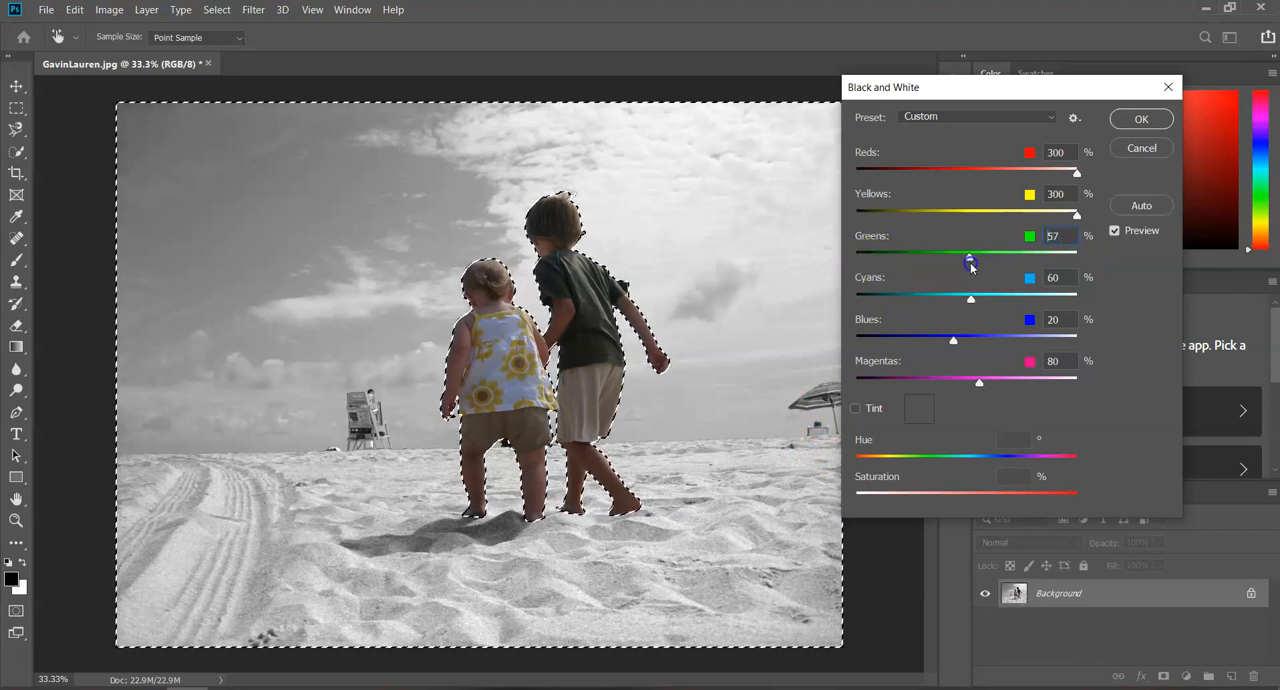
pyautogui.moveTo(970, 266)
pyautogui.mouseDown()
pyautogui.moveTo(971, 303)
pyautogui.moveTo(980, 266)
pyautogui.mouseUp()
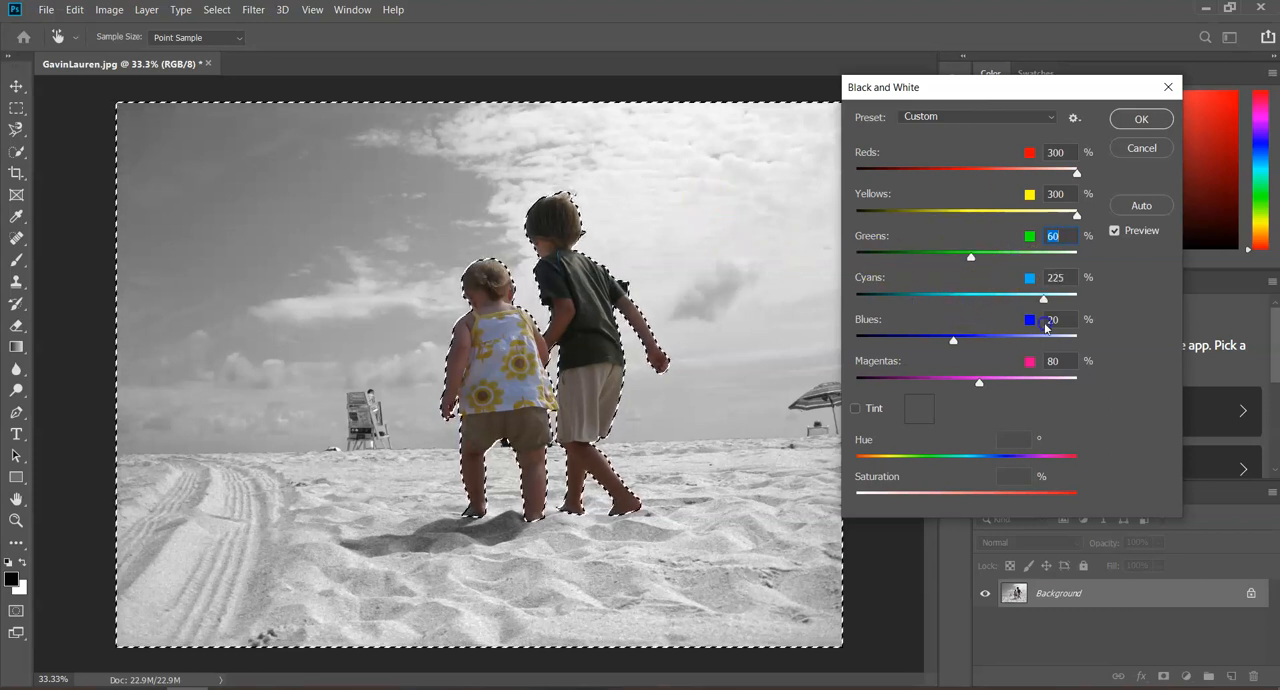
pyautogui.moveTo(1046, 327); pyautogui.dragTo(1088, 306)
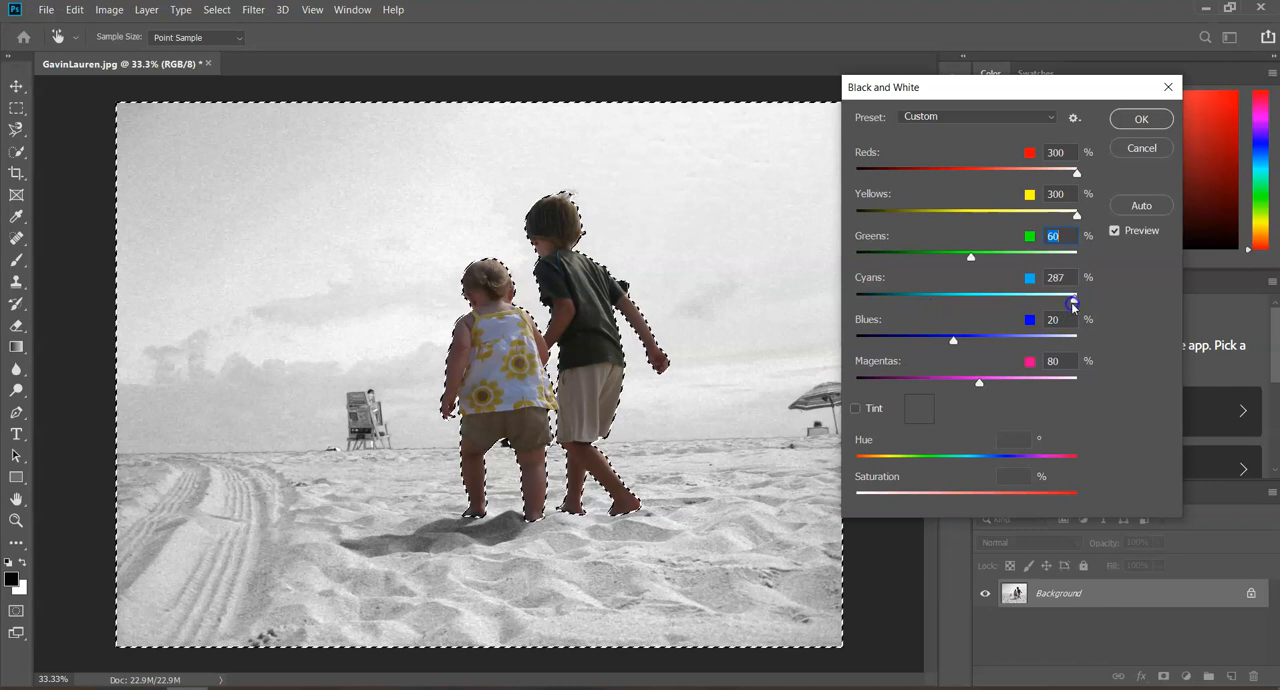
pyautogui.moveTo(874, 294); pyautogui.dragTo(856, 294)
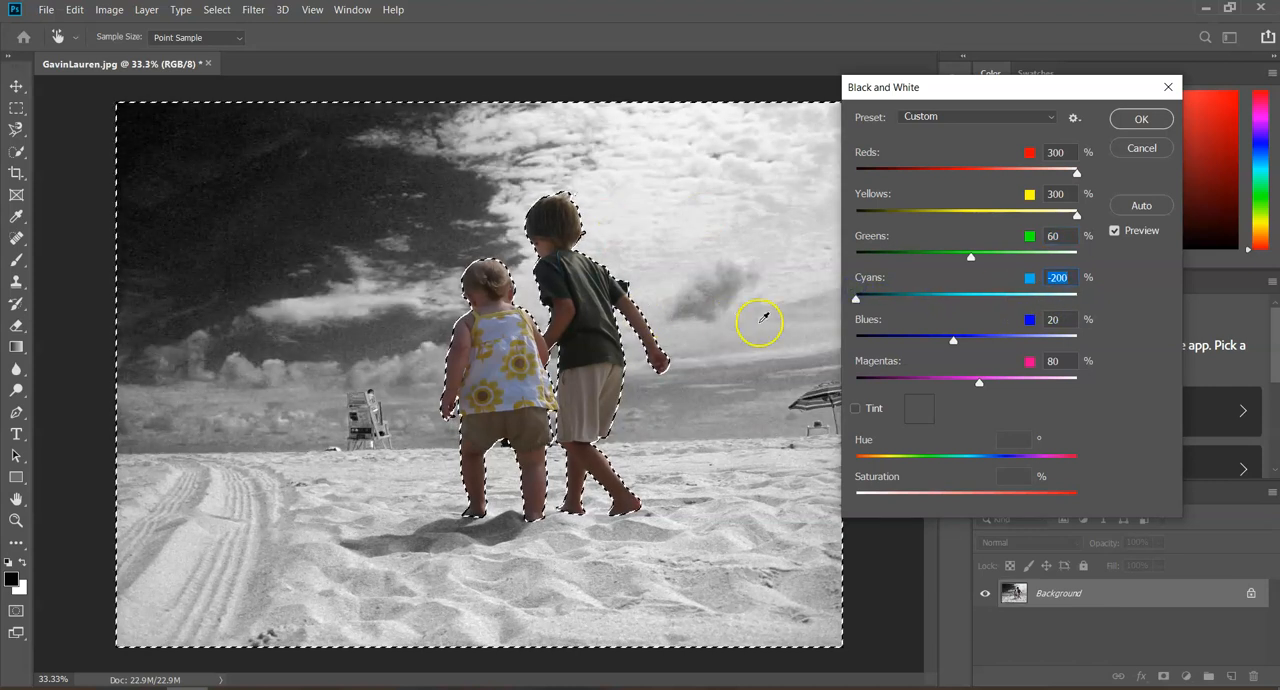
# Set Blues to -200% and Magentas to 300%, and apply the Black & White adjustment to the background
pyautogui.moveTo(953, 340); pyautogui.dragTo(824, 350)
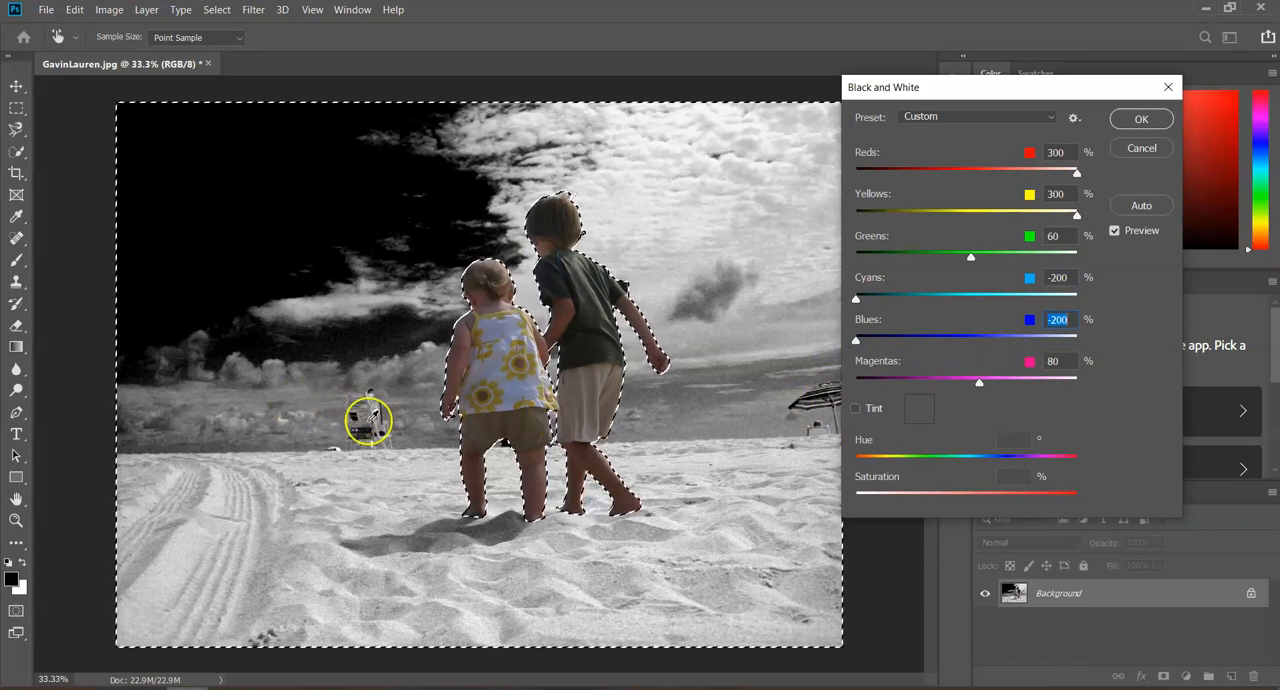
pyautogui.moveTo(1097, 387)
pyautogui.mouseDown()
pyautogui.moveTo(862, 388)
pyautogui.moveTo(1084, 389)
pyautogui.moveTo(1079, 374)
pyautogui.mouseUp()
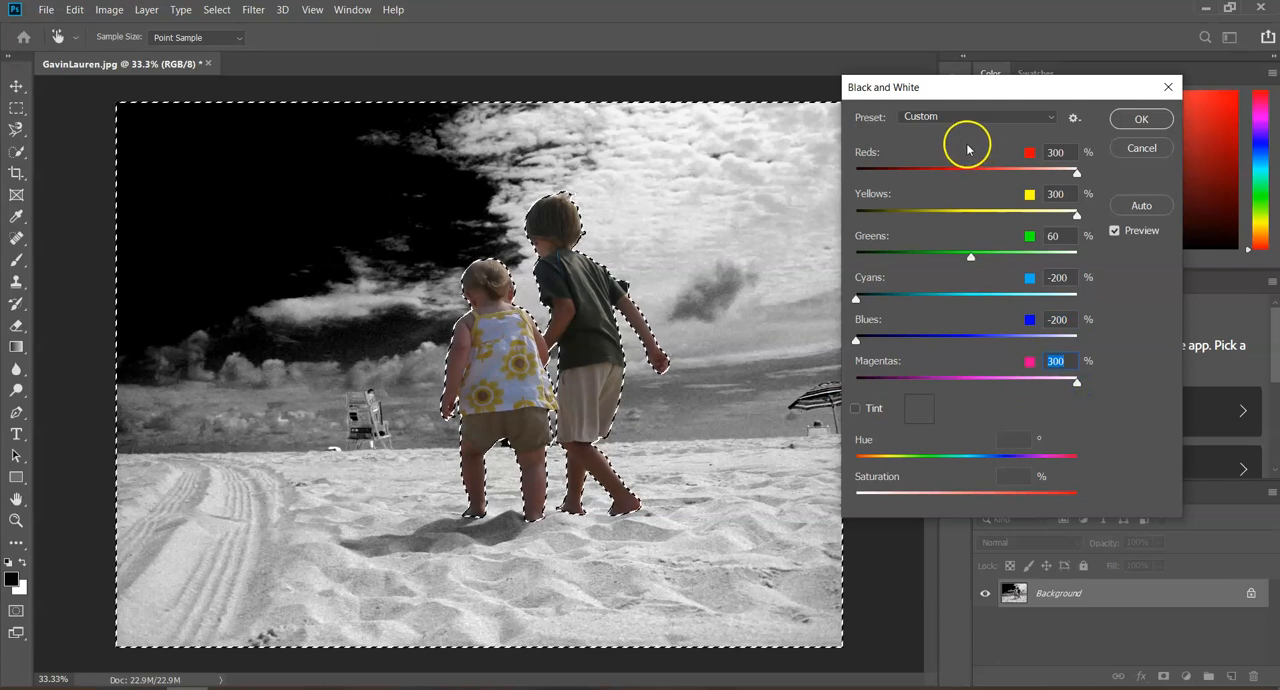
pyautogui.click(1130, 119)
pyautogui.press('e')
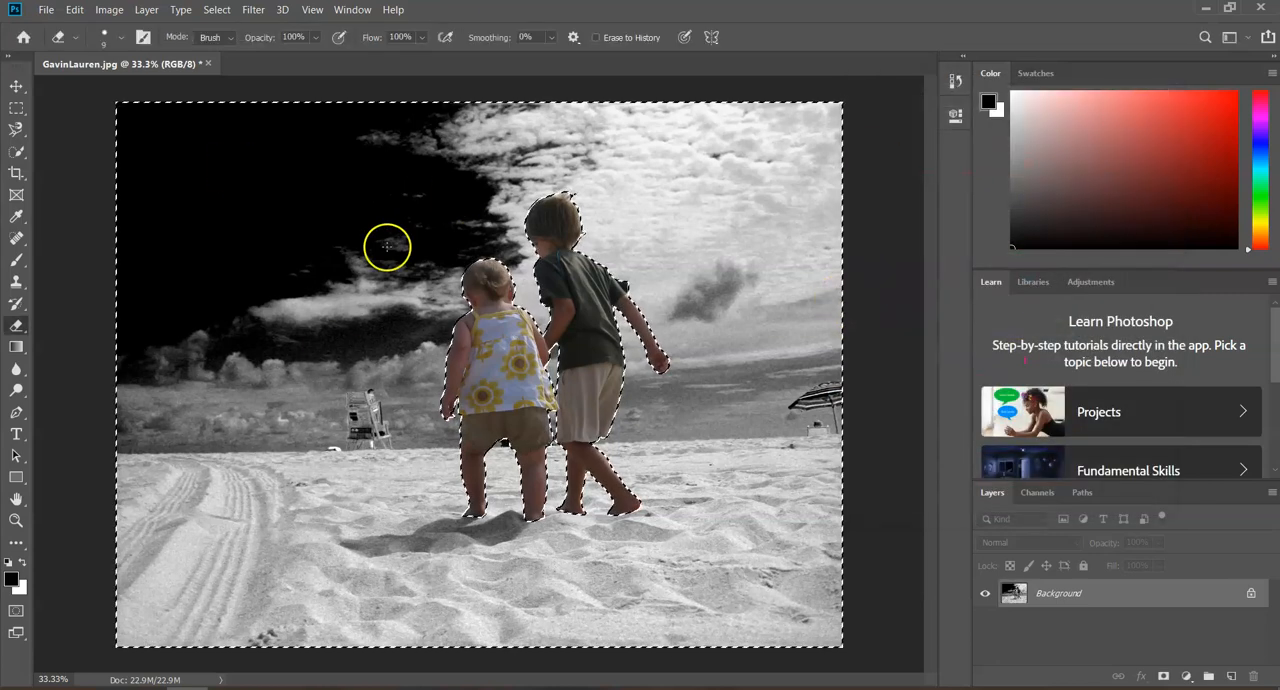
# Deselect the background and inspect the edges around the boy's head and hair
pyautogui.click(214, 10)
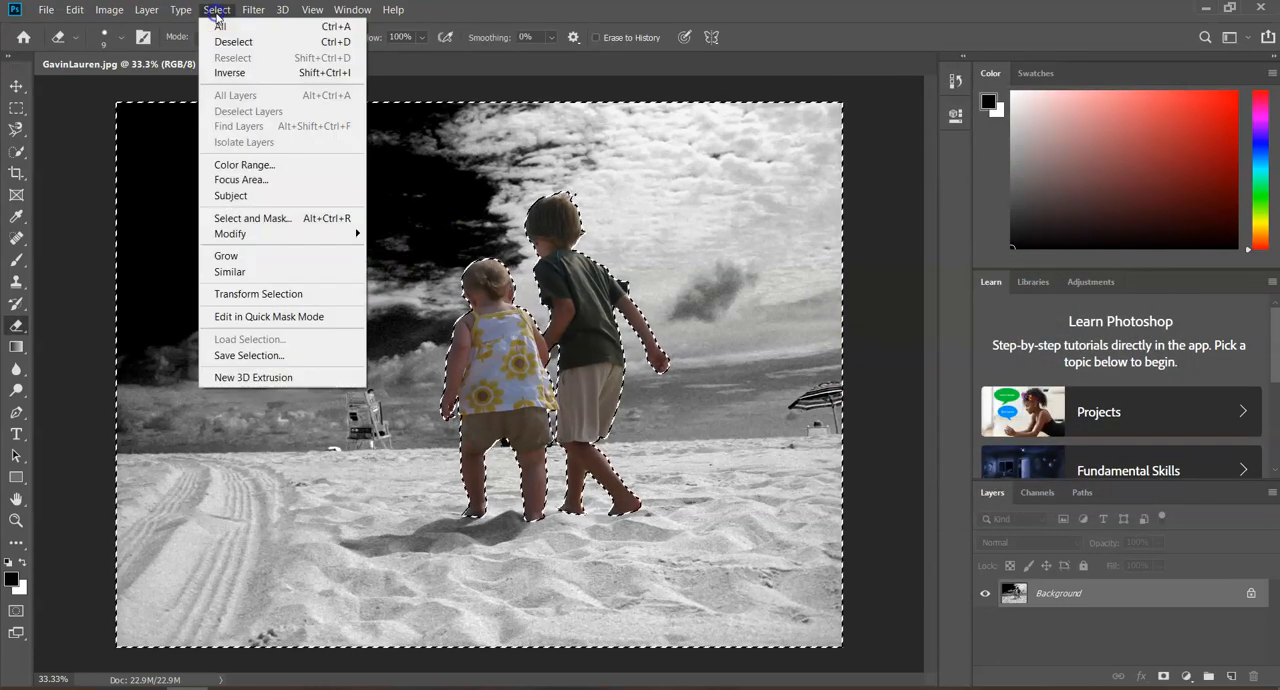
pyautogui.click(234, 44)
pyautogui.scroll(6, 557, 217)
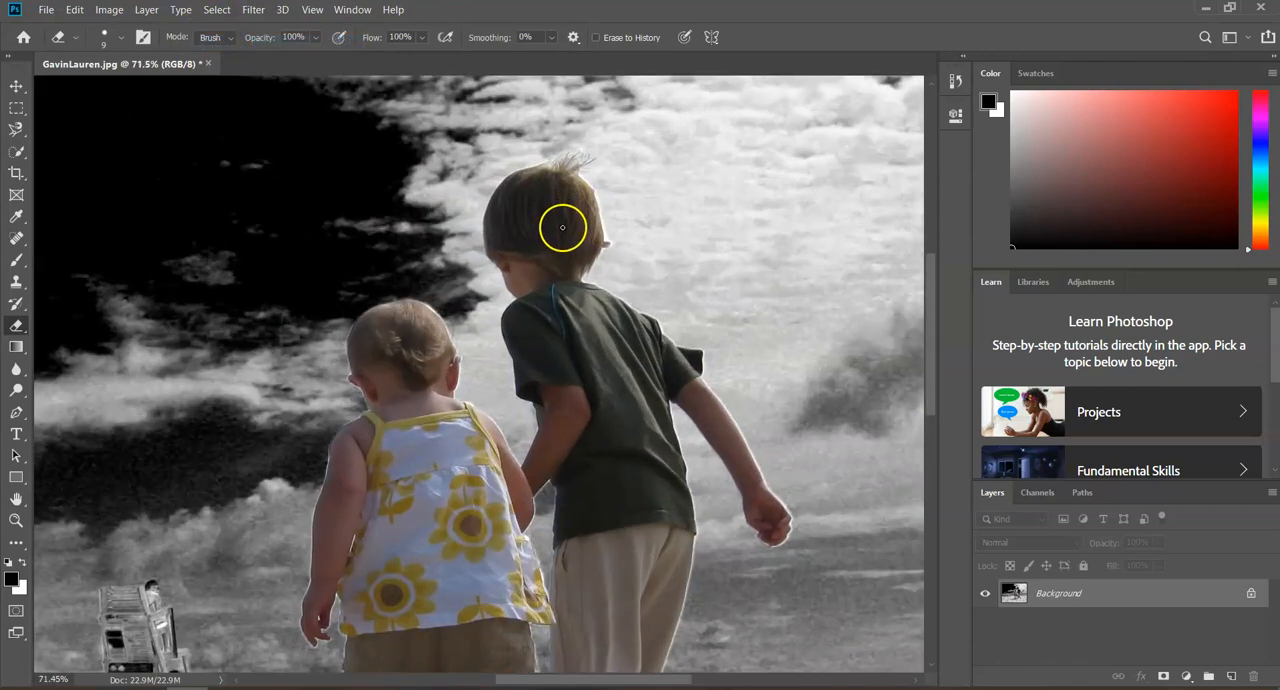
pyautogui.scroll(4, 568, 138)
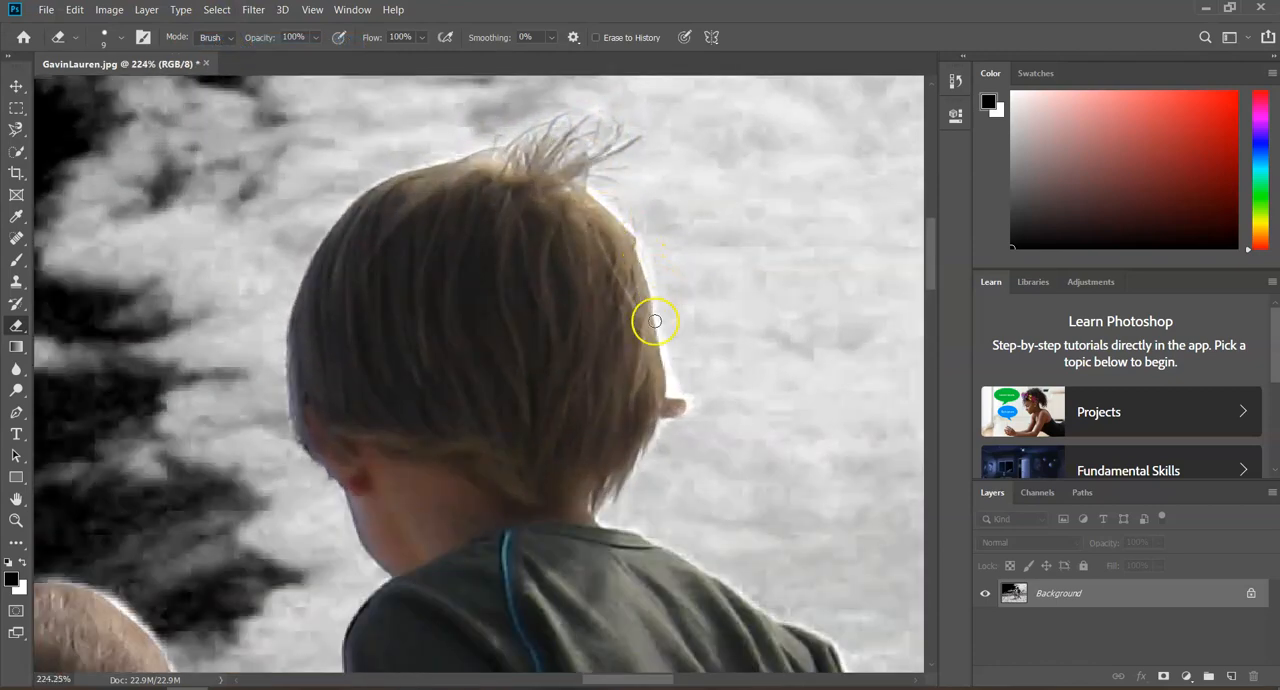
pyautogui.scroll(-5, 560, 300)
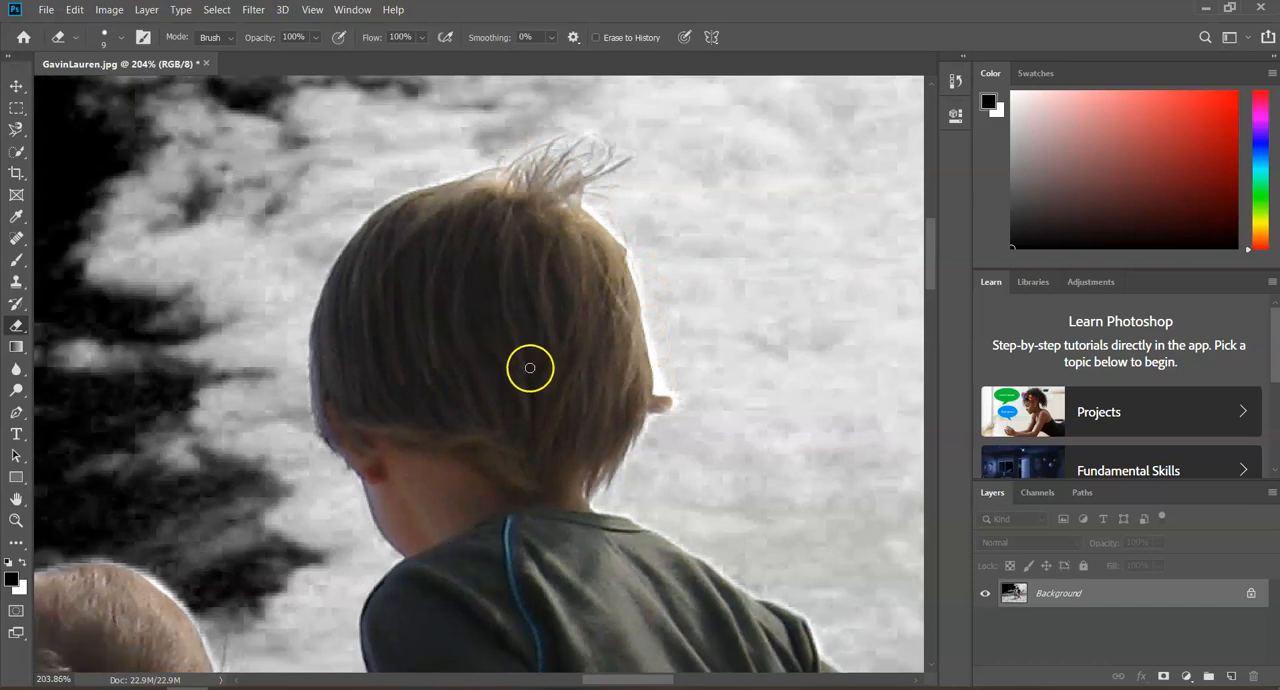
pyautogui.scroll(-3, 460, 460)
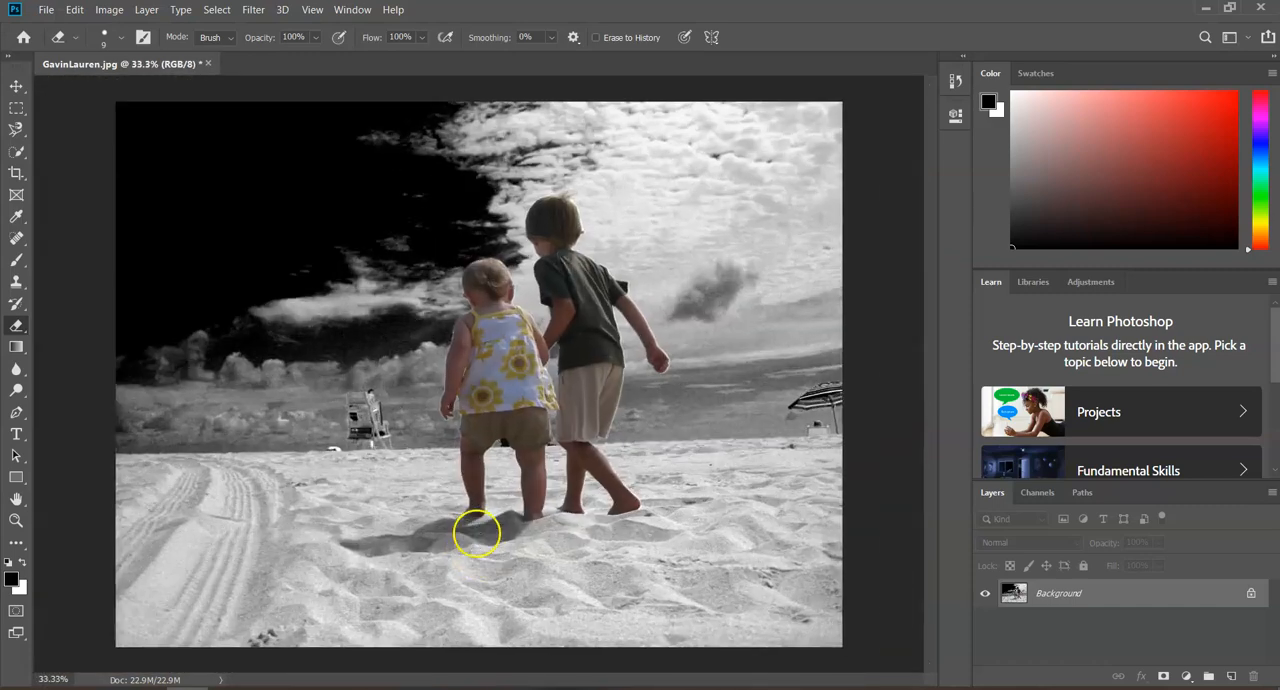
pyautogui.click(74, 10)
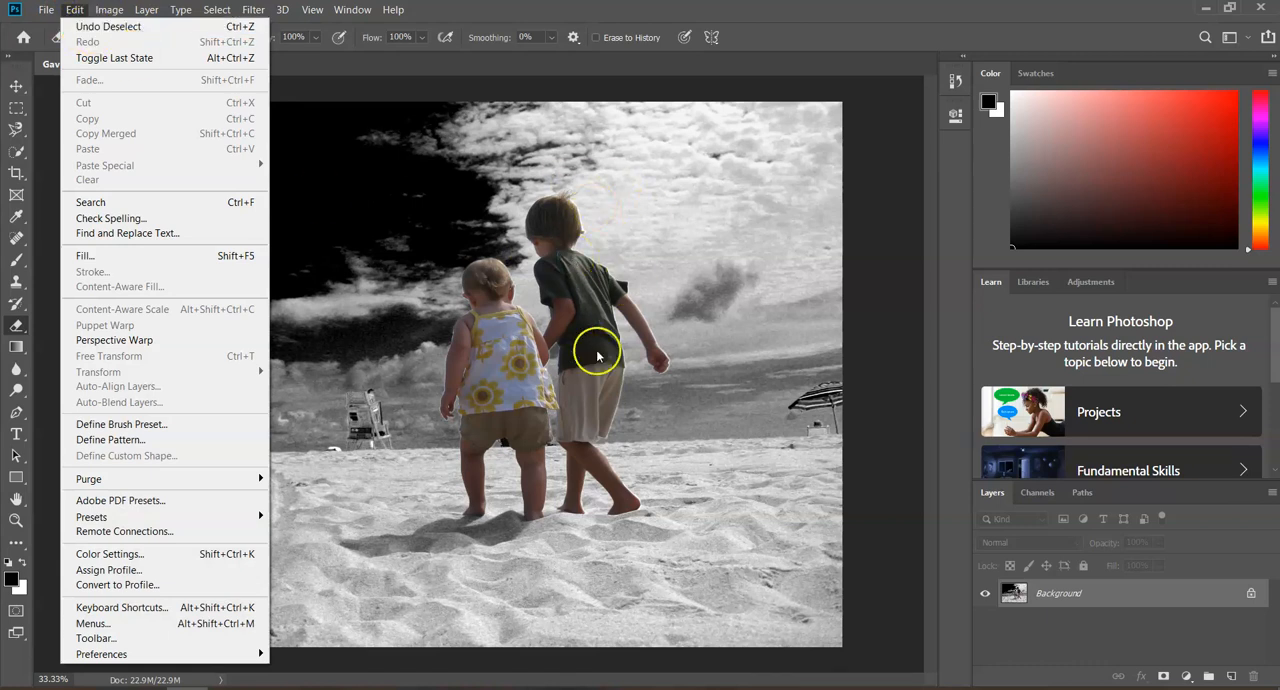
pyautogui.click(560, 59)
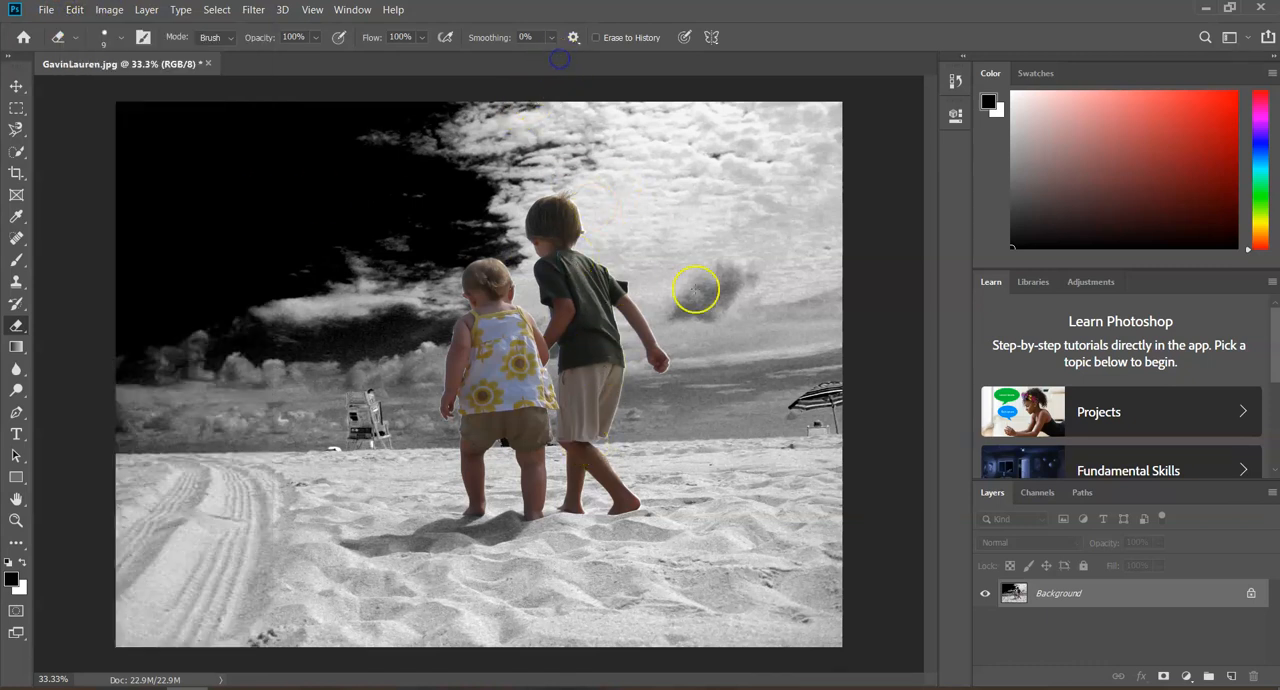
# Start saving a copy of the photo and browse to Google Drive File Stream (G:) > My Drive > Classroom > 7th Gr Tech Ed MP1-TechEd-7gr-Per1
pyautogui.click(46, 9)
pyautogui.click(86, 189)
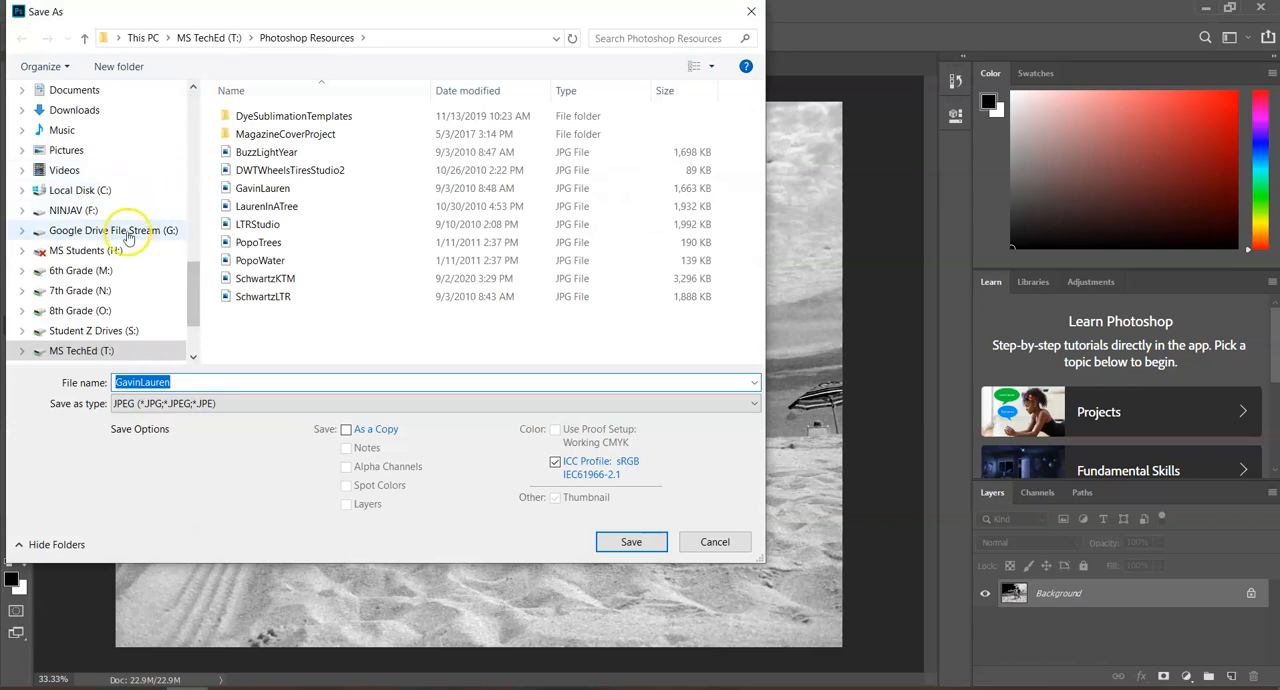
pyautogui.click(125, 232)
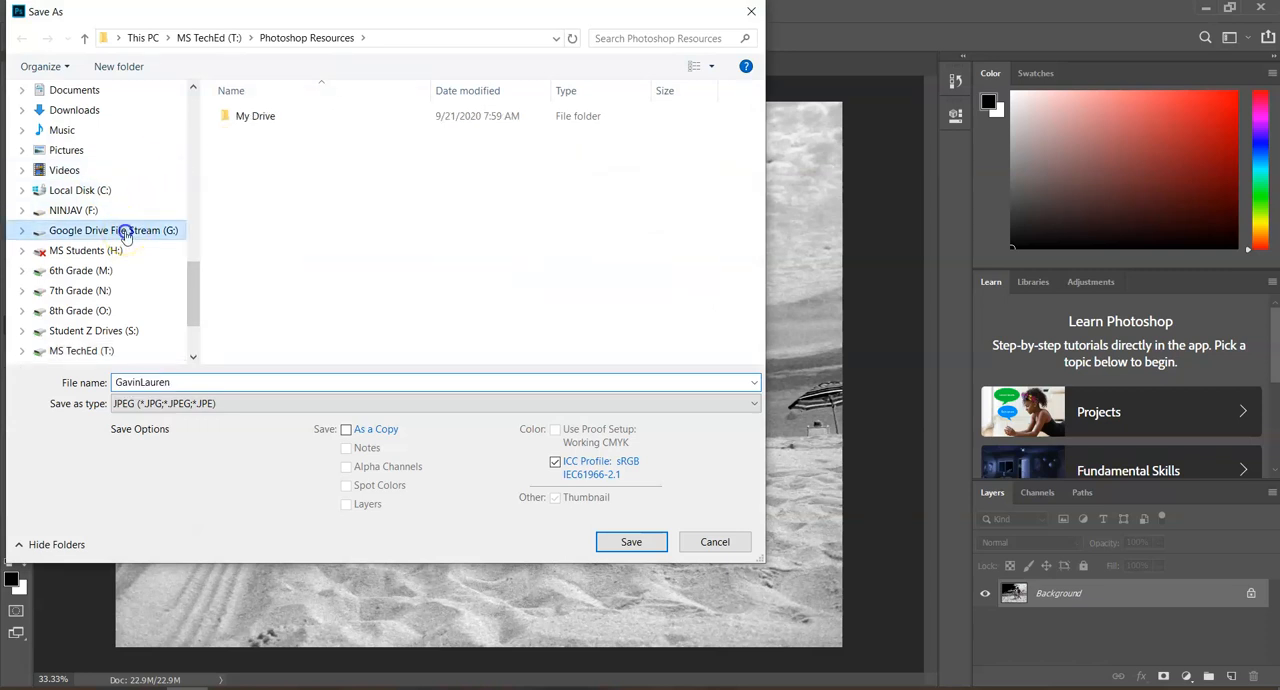
pyautogui.doubleClick(246, 118)
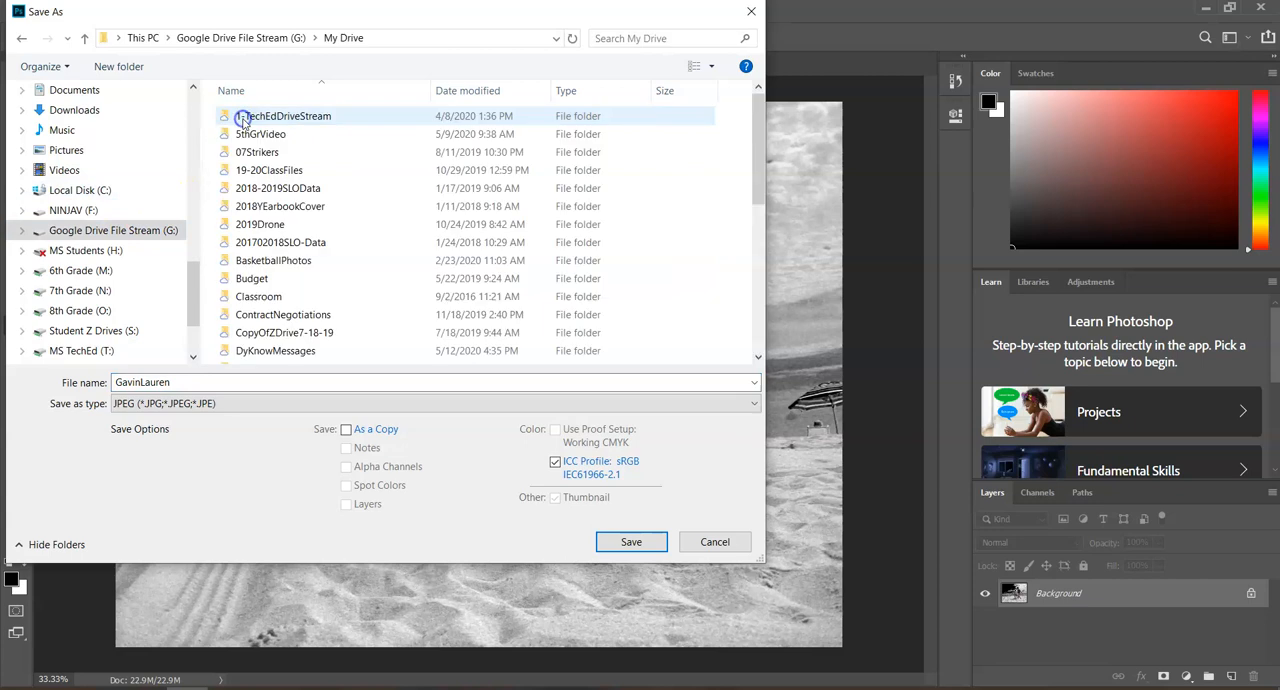
pyautogui.doubleClick(258, 296)
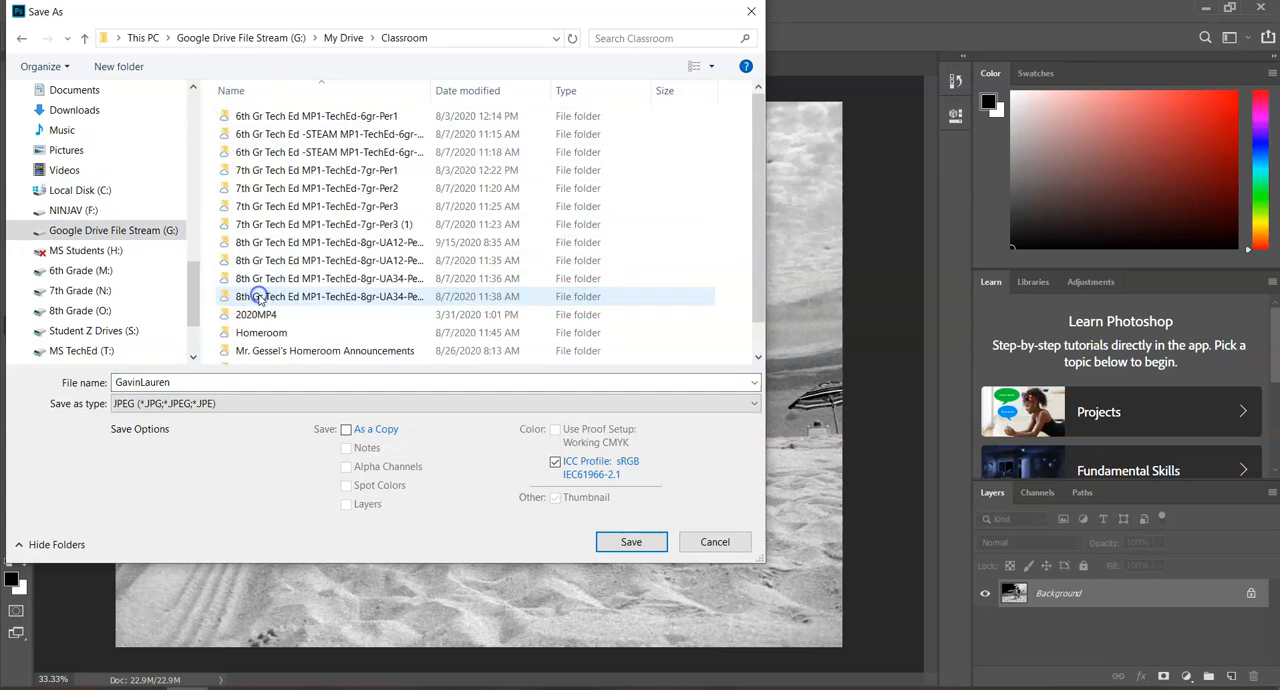
pyautogui.doubleClick(272, 172)
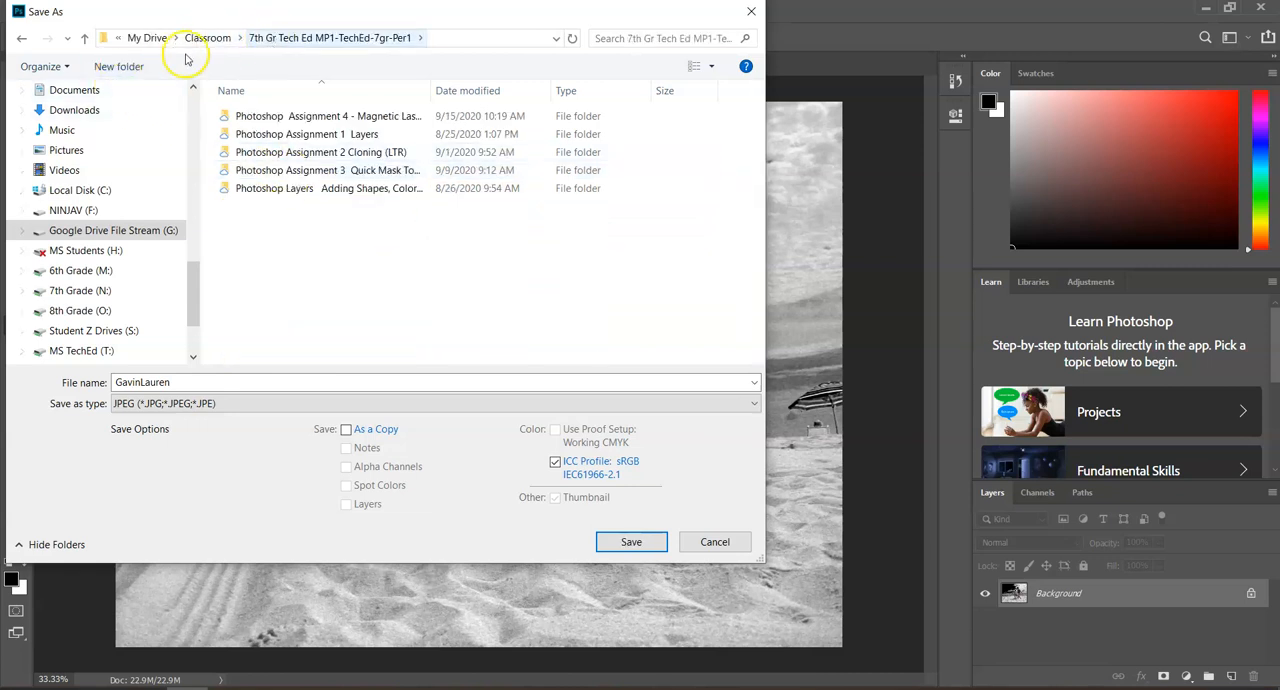
pyautogui.click(85, 38)
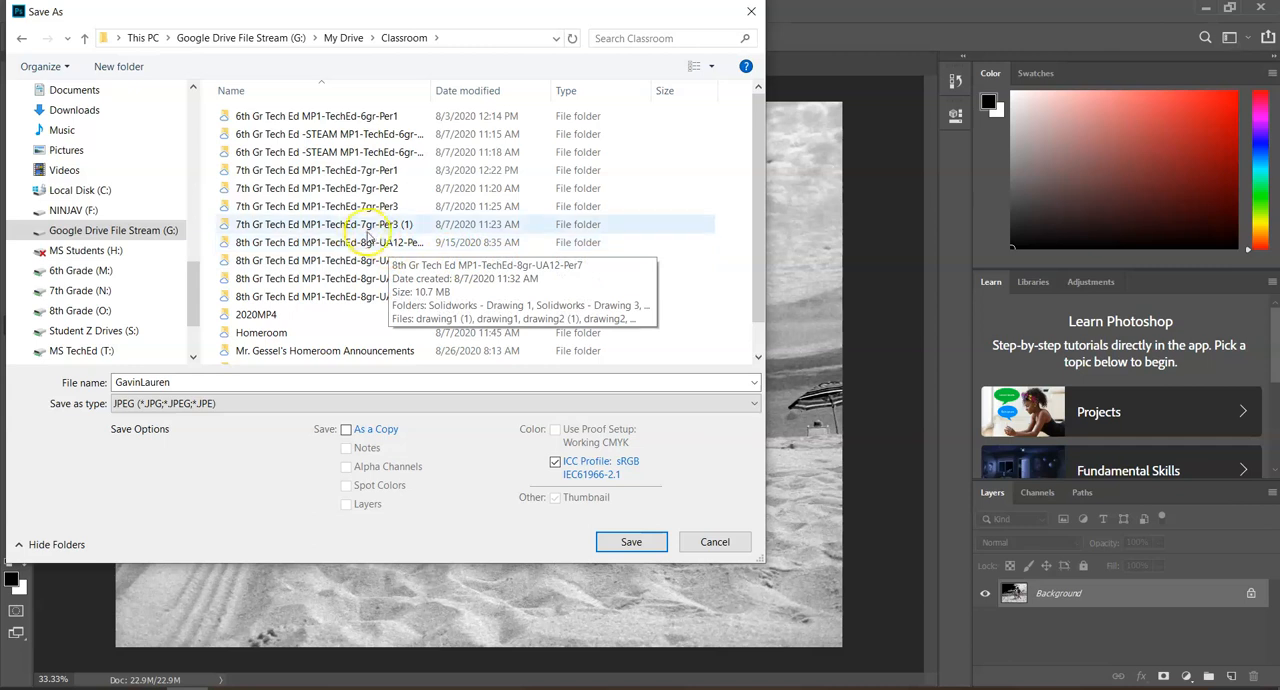
pyautogui.doubleClick(340, 172)
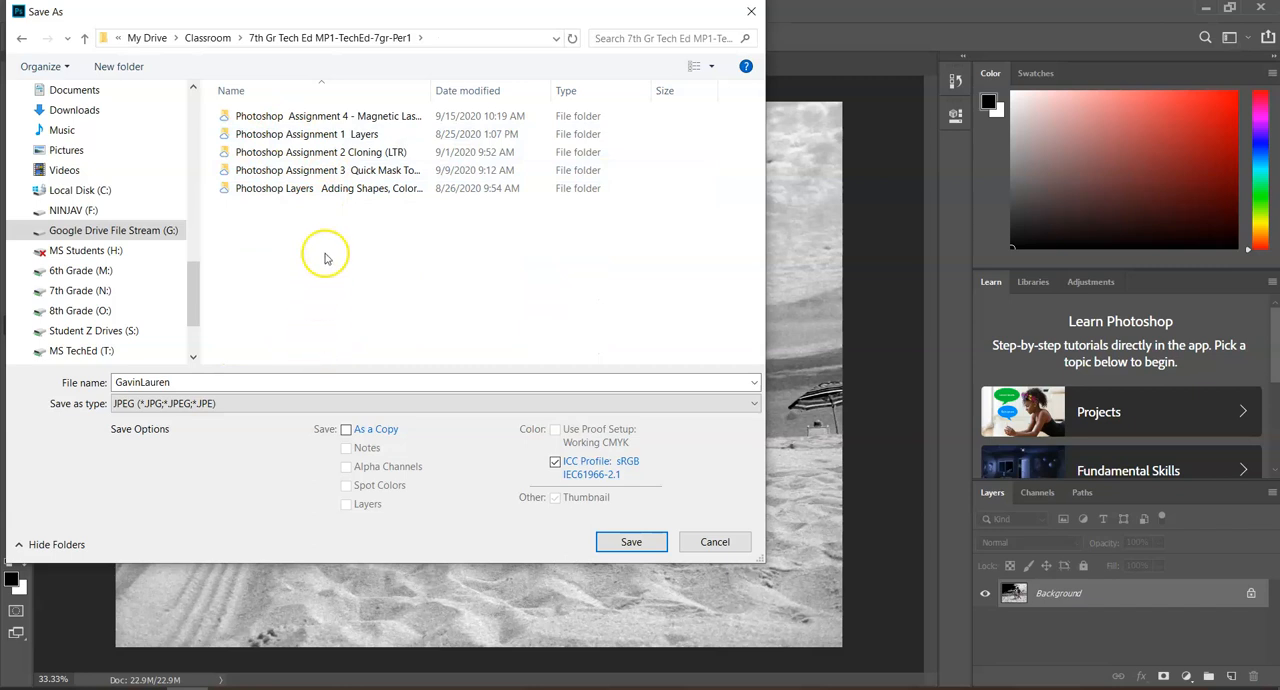
# Name the file FirstLastBeach and save it as a JPEG with quality 8 and the Baseline ("Standard") format
pyautogui.doubleClick(233, 384)
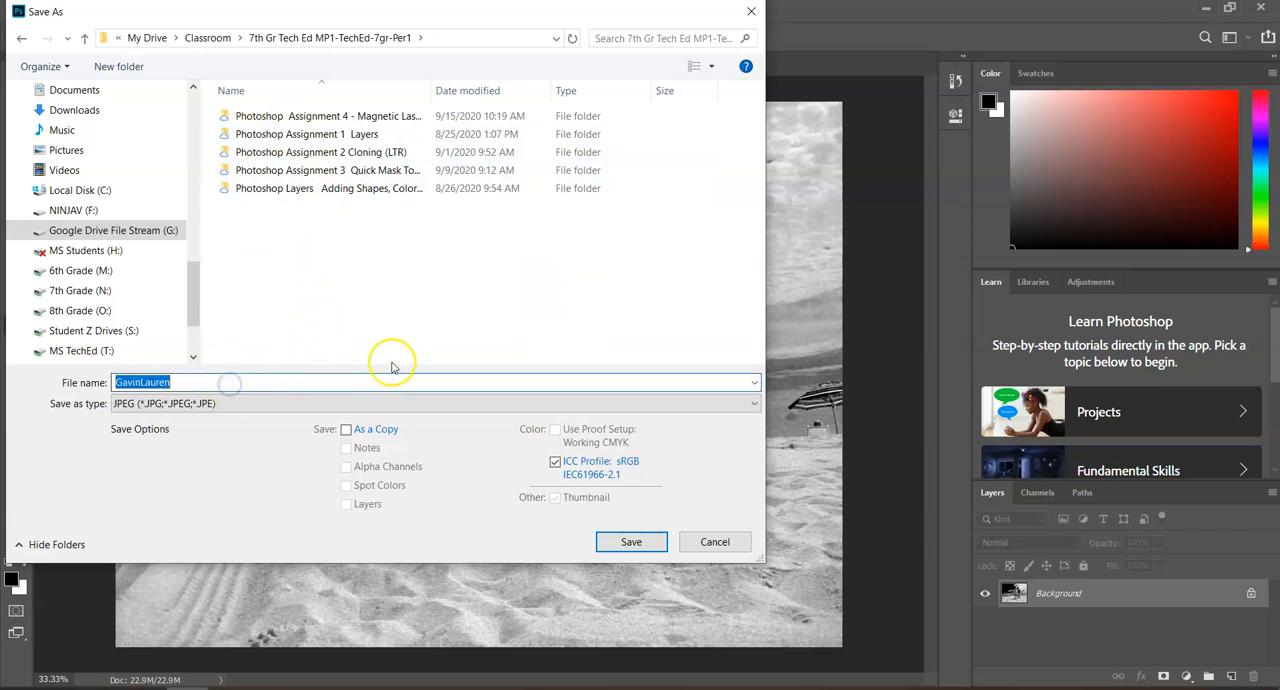
pyautogui.write('First')
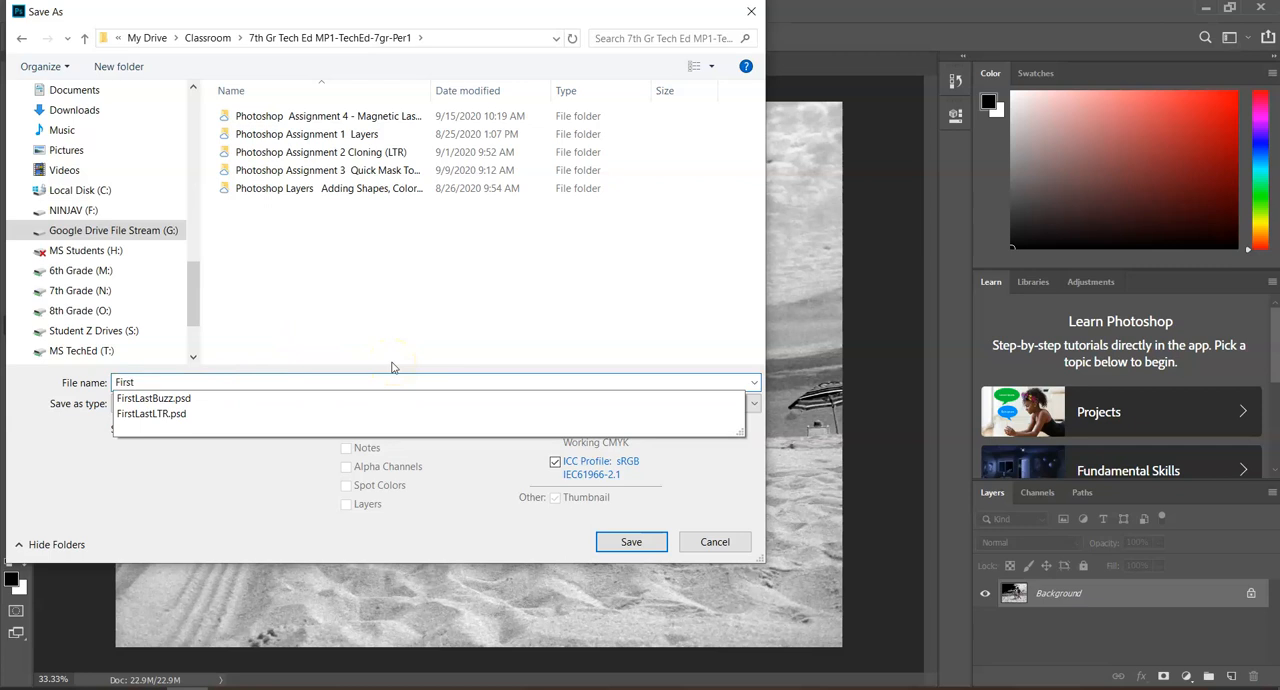
pyautogui.write('LastBeach')
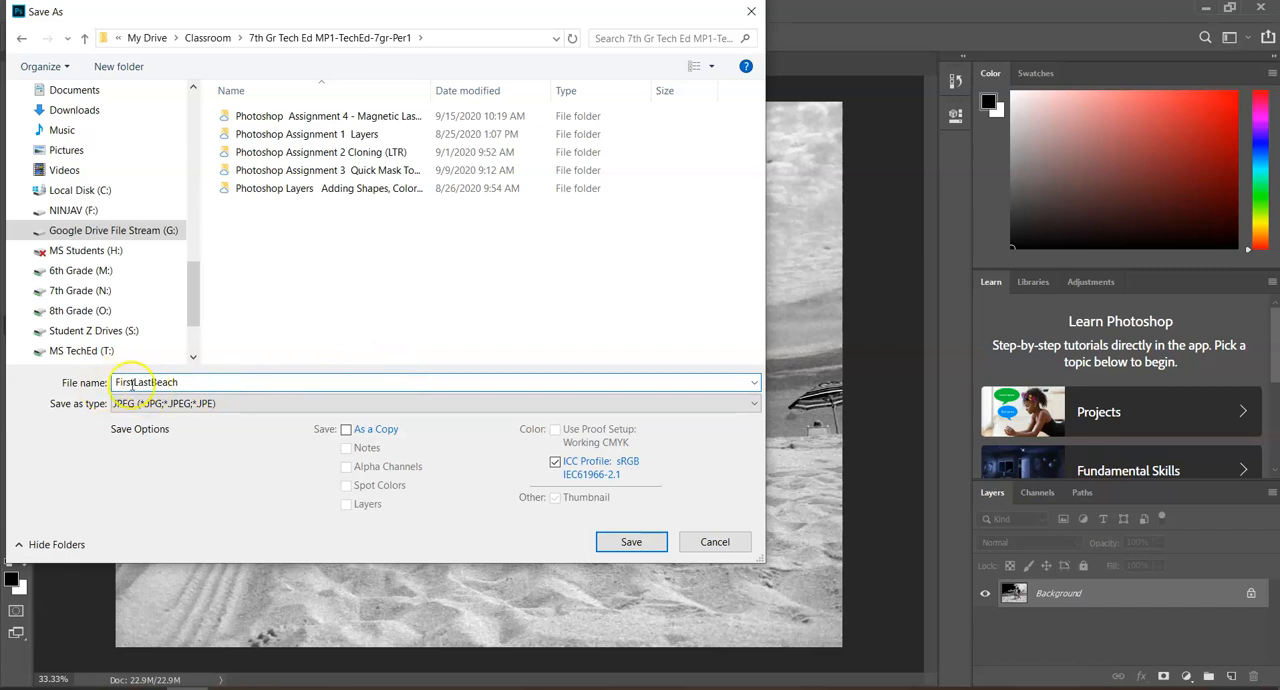
pyautogui.click(631, 542)
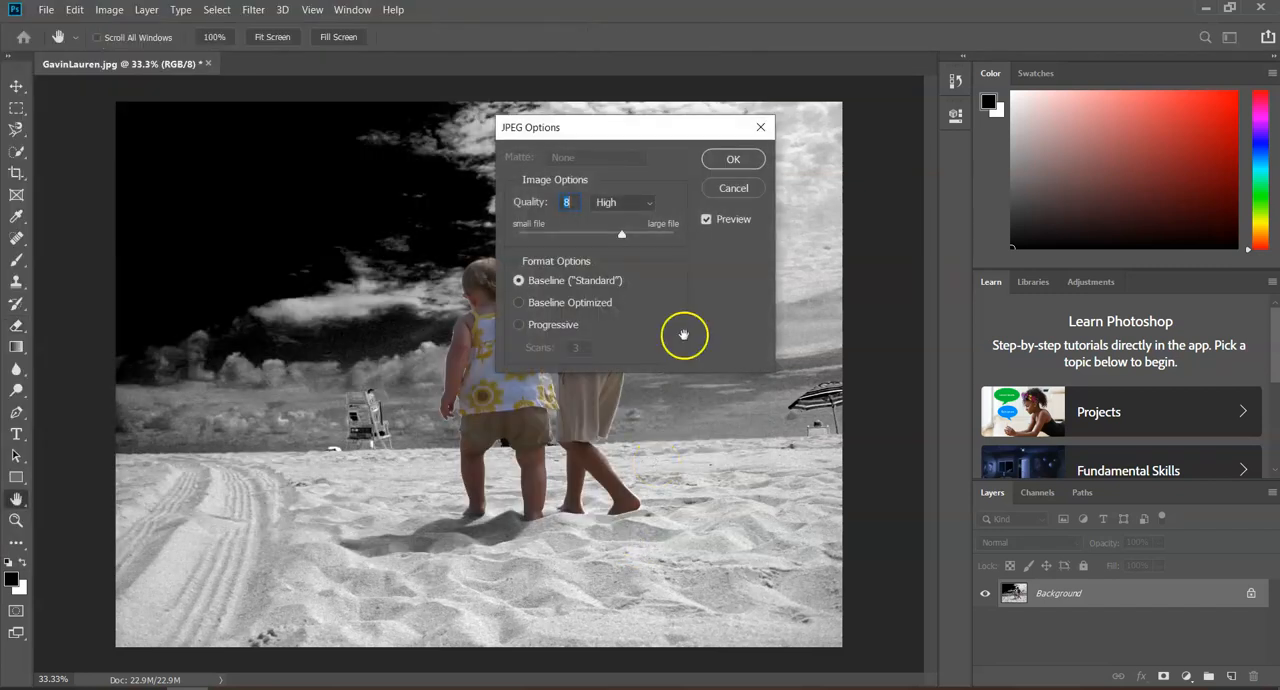
pyautogui.click(733, 159)
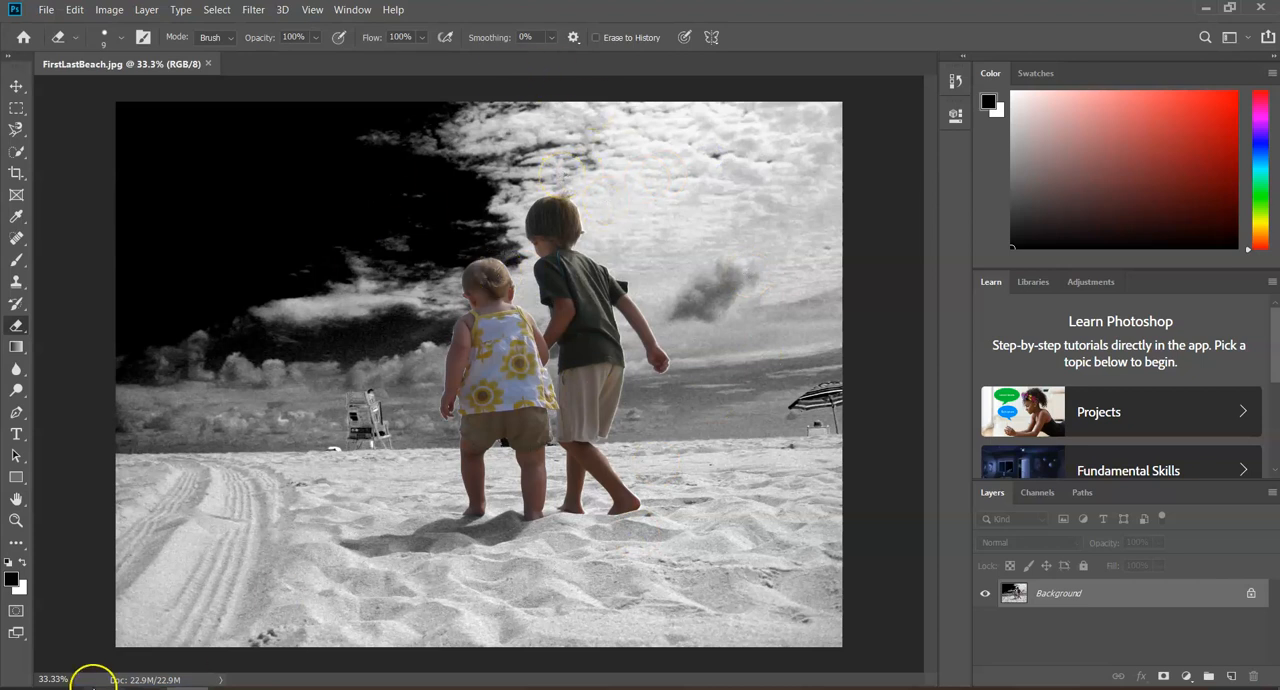
# Switch to Google Chrome, open classroom.google.com in a new tab, and choose the 7th Gr Tech Ed MP1-TechEd-7gr-Per1 class
pyautogui.moveTo(104, 688)
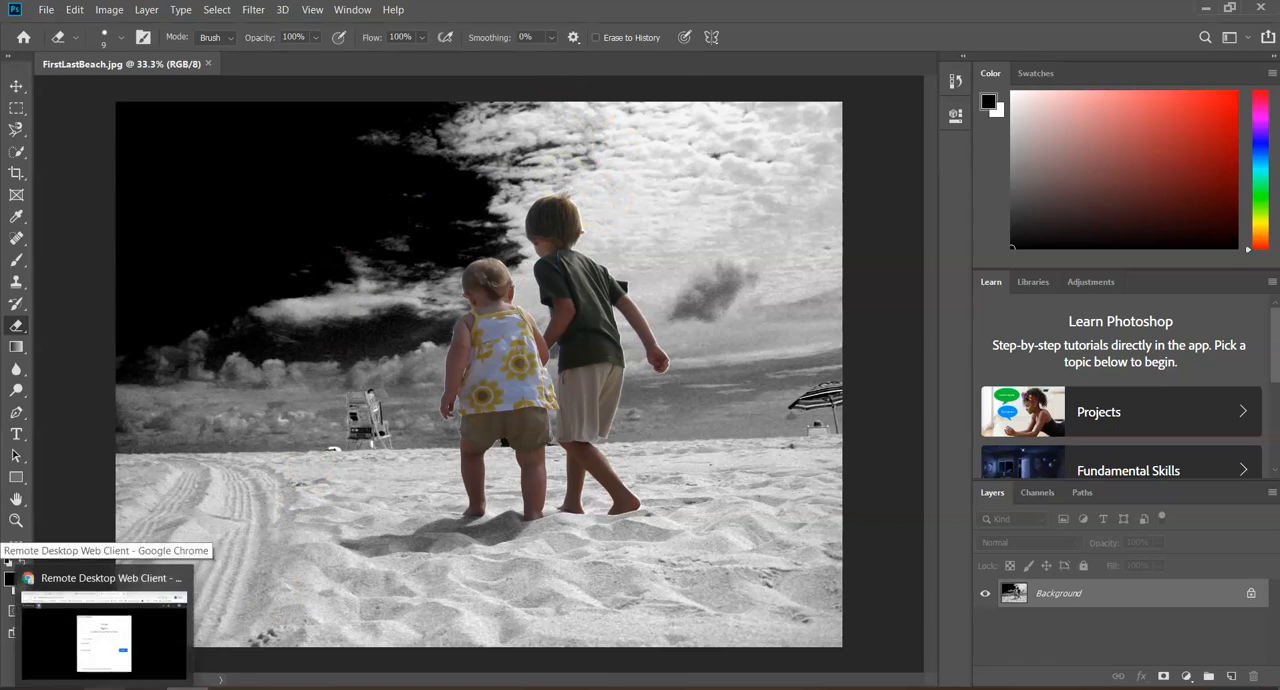
pyautogui.click(126, 656)
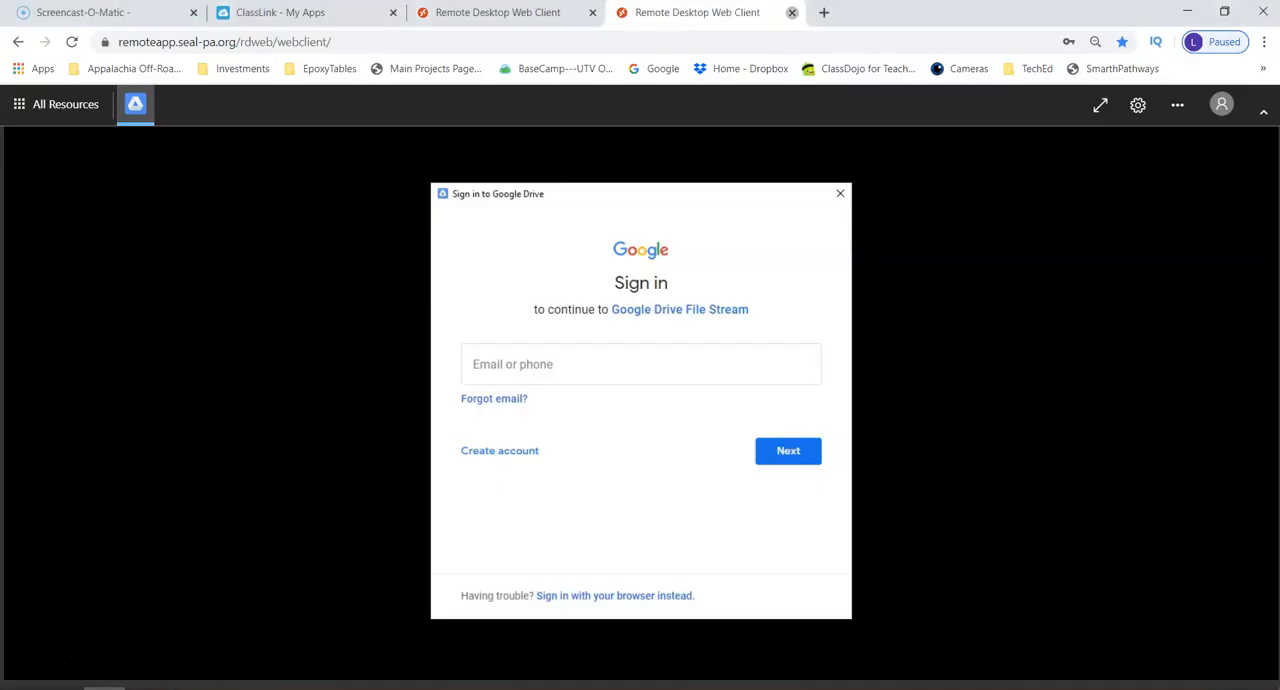
pyautogui.click(822, 12)
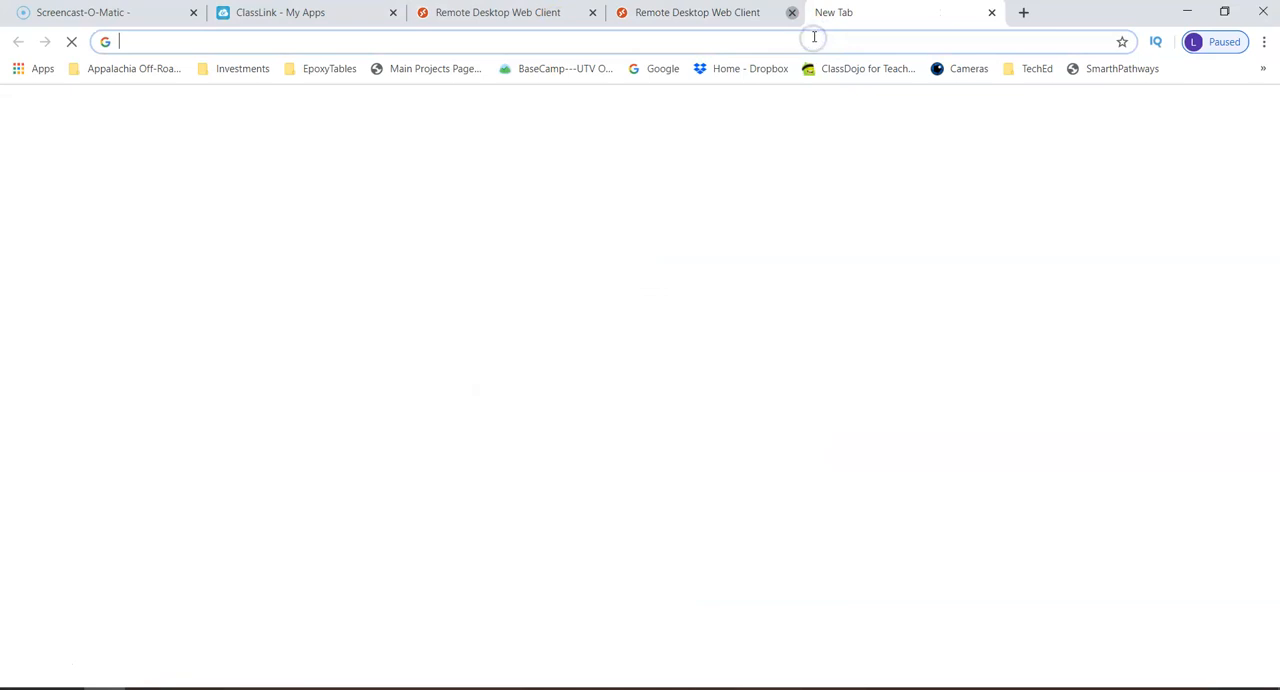
pyautogui.write('classrpp')
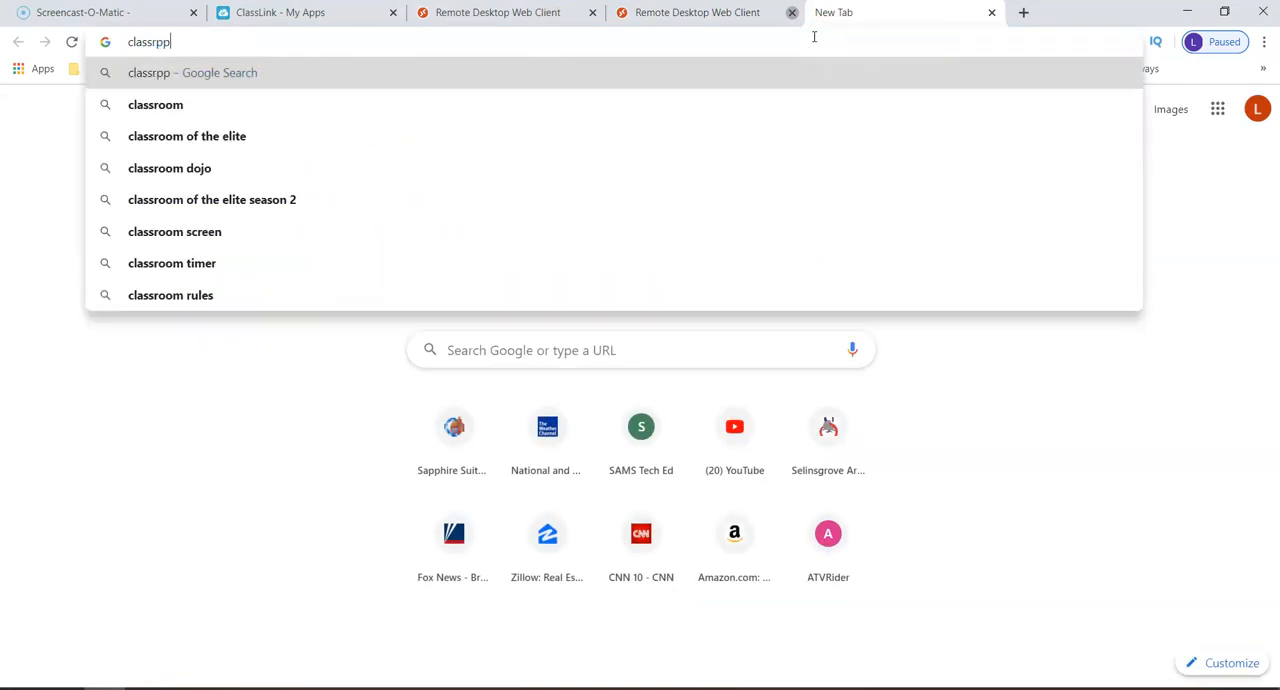
pyautogui.press('BackSpace')
pyautogui.press('BackSpace')
pyautogui.write('oon')
pyautogui.press('BackSpace')
pyautogui.write('m')
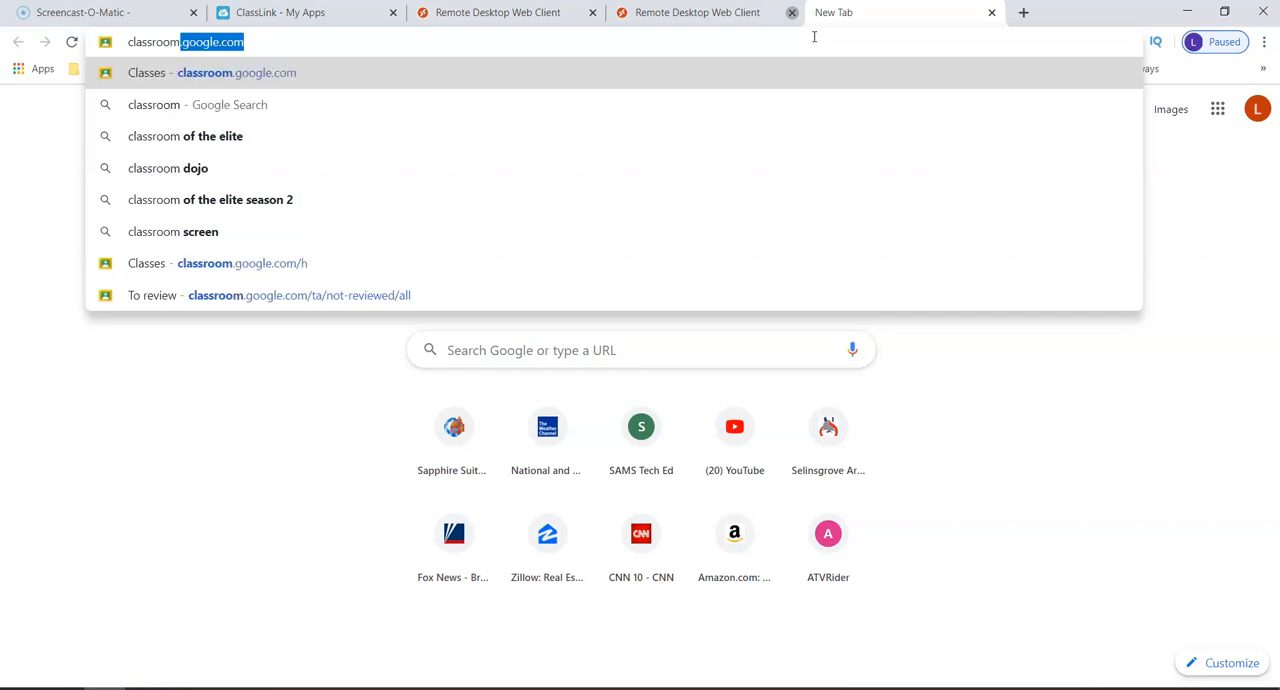
pyautogui.press('Return')
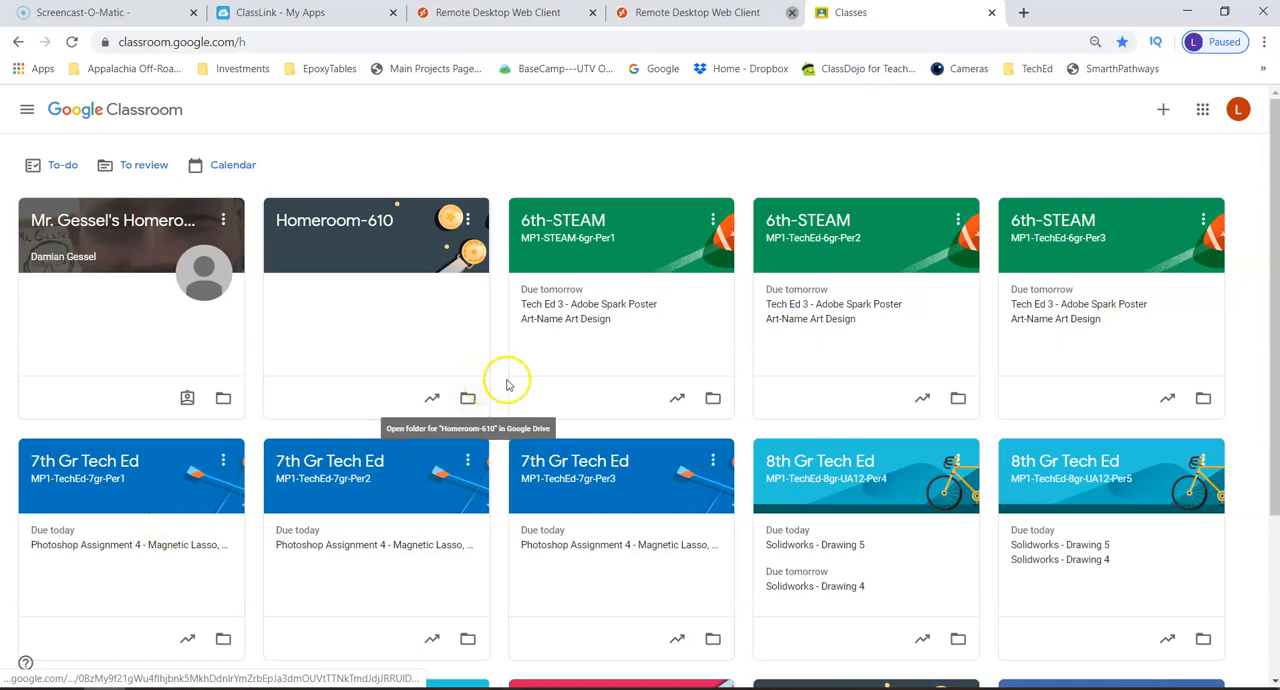
pyautogui.click(101, 605)
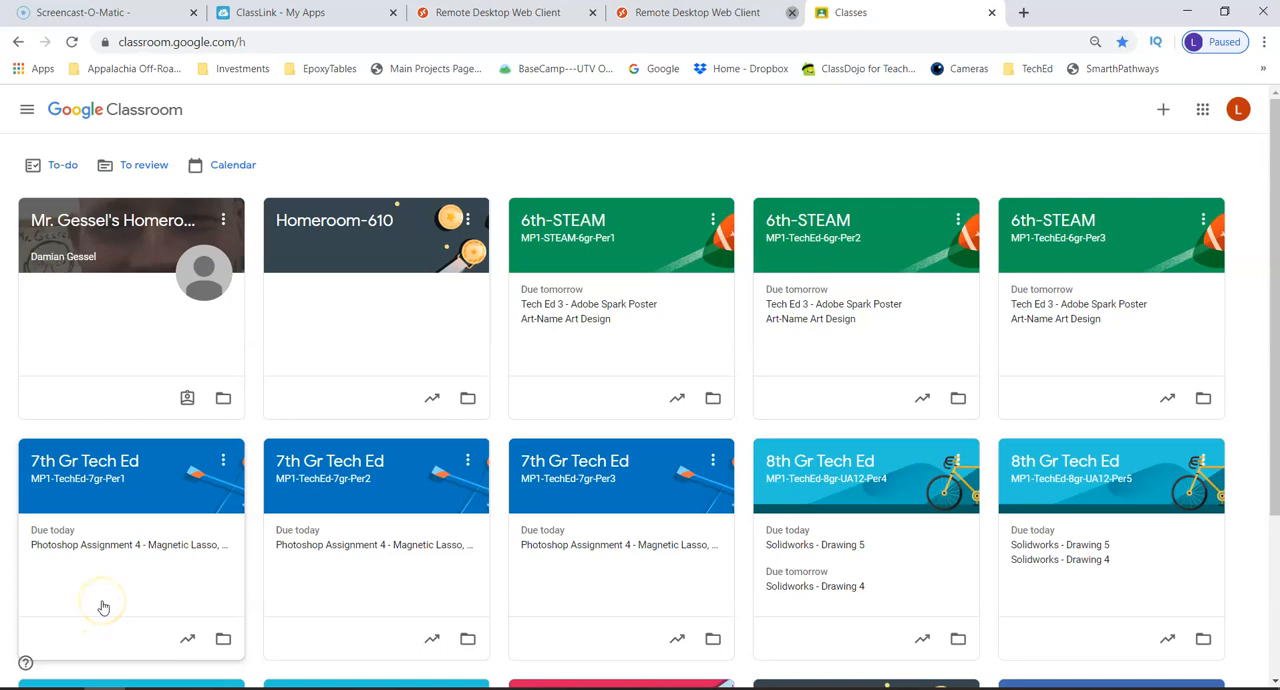